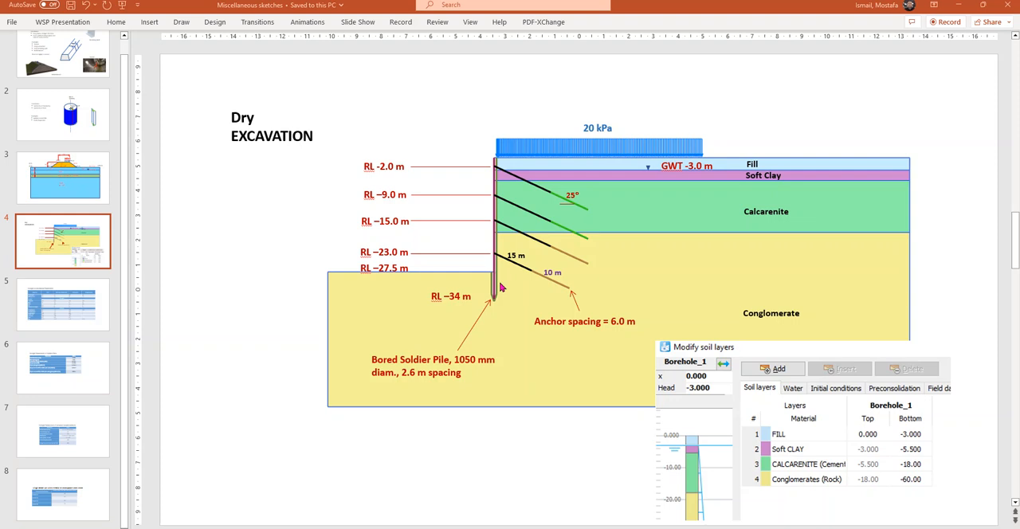
Change the anchor spacing label on the dry excavation sketch to 2.6 m.
click(609, 323)
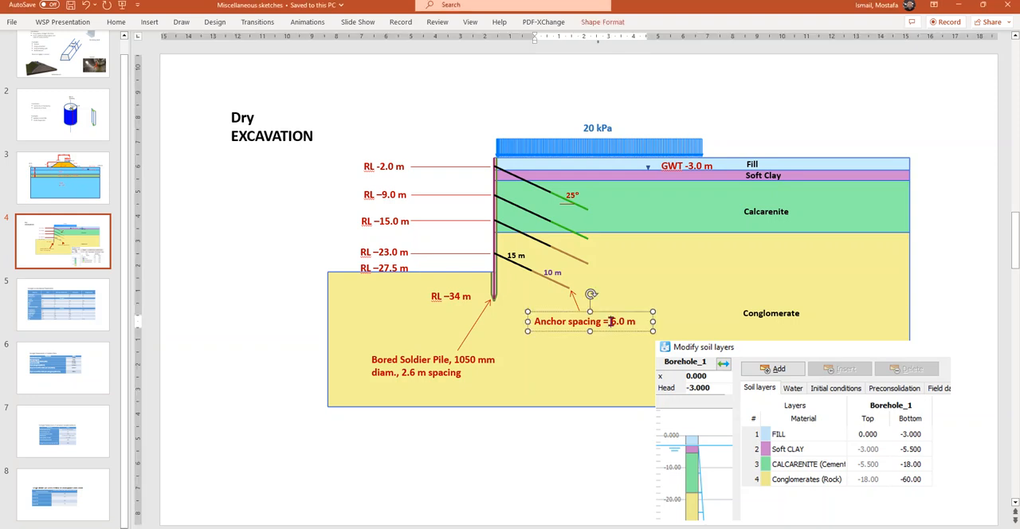
text(2.)
key(Right)
key(Delete)
key(Delete)
key(Escape)
key(Escape)
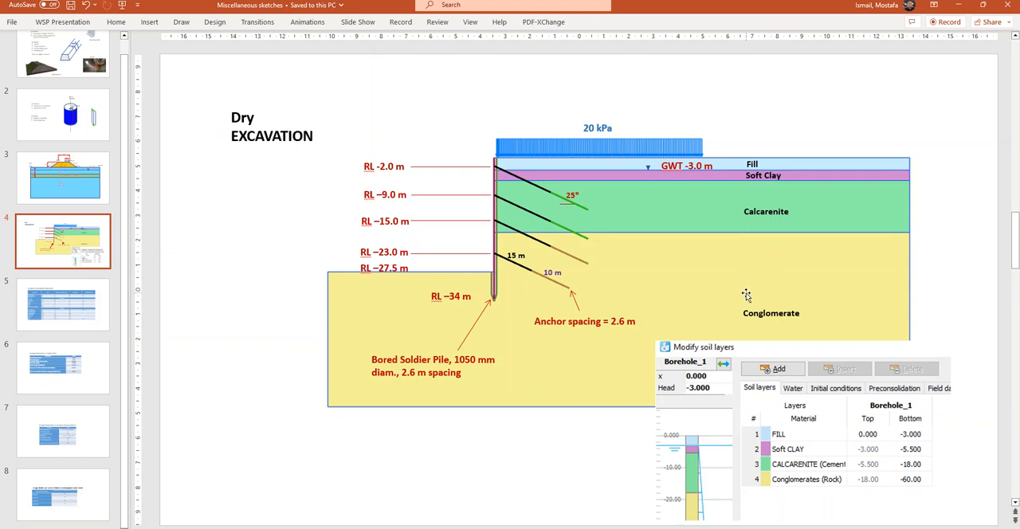
Switch to PLAXIS 2D and start a new project.
mouse_move(612, 527)
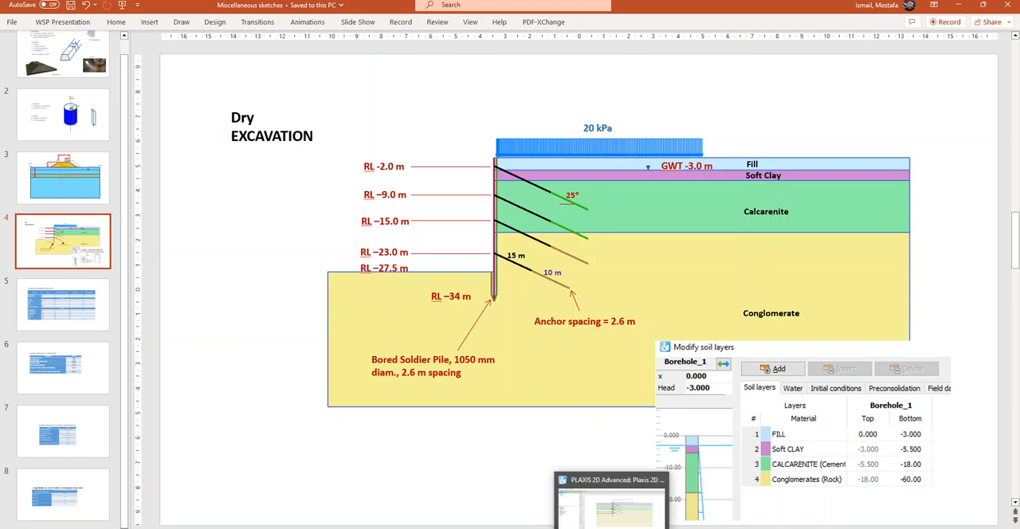
click(612, 522)
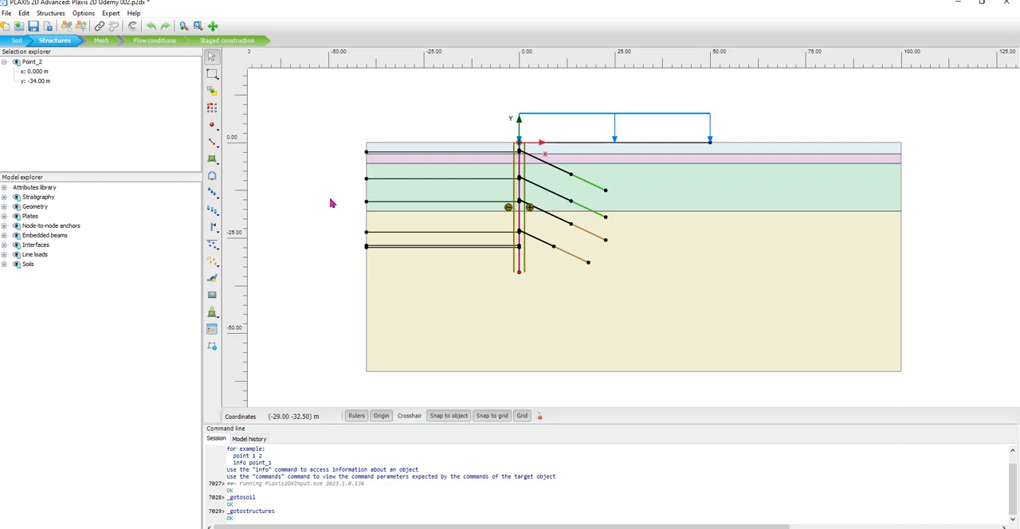
click(7, 13)
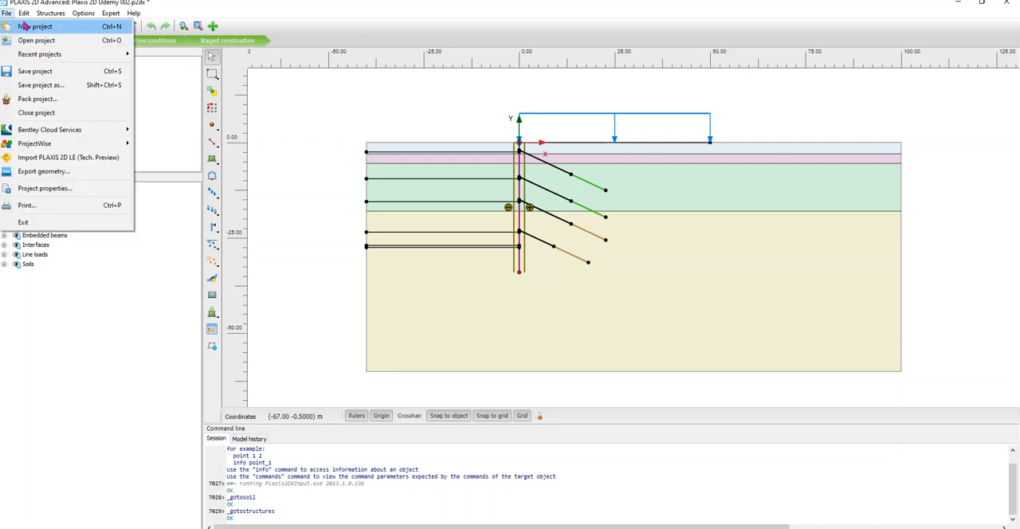
click(28, 27)
click(548, 297)
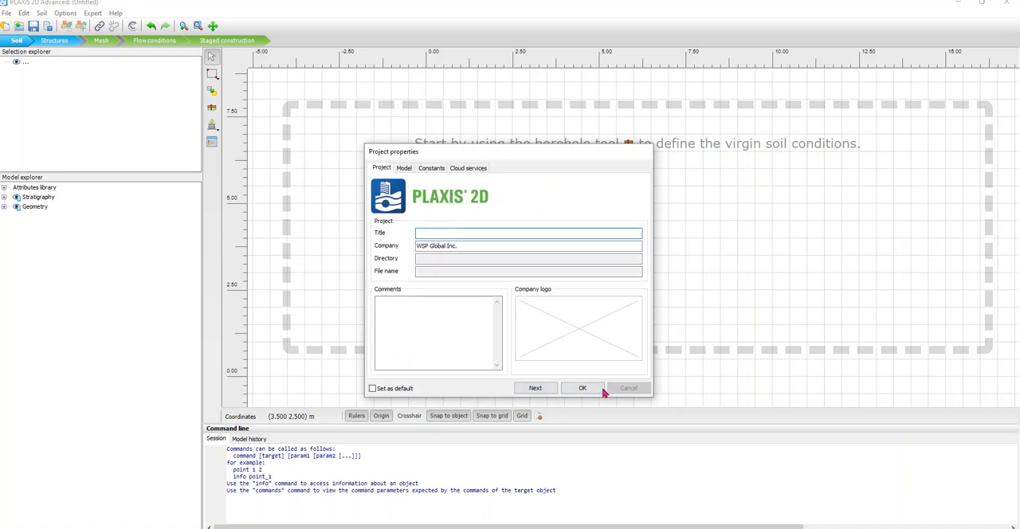
Choose Plane strain as the project's model type and consult the excavation sketch for the model extents.
click(411, 169)
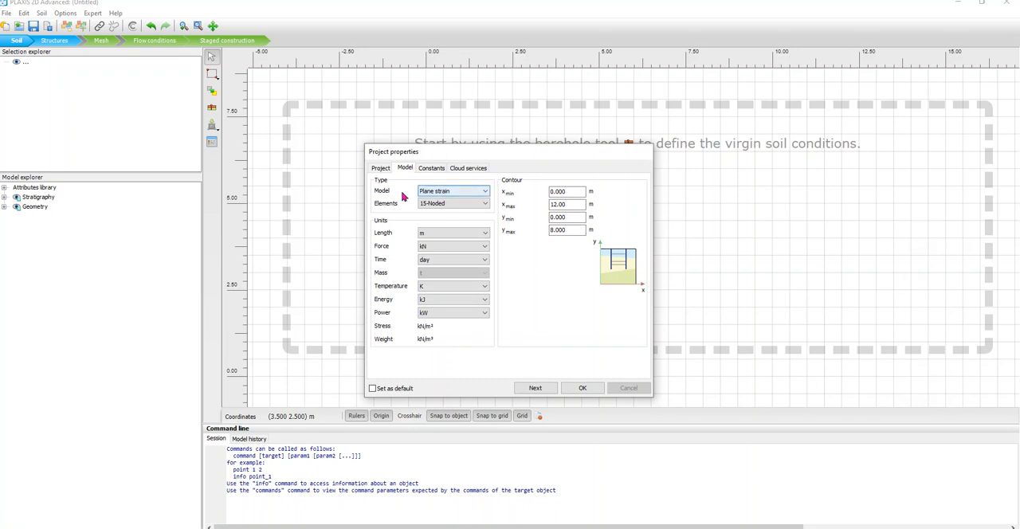
click(448, 194)
click(438, 201)
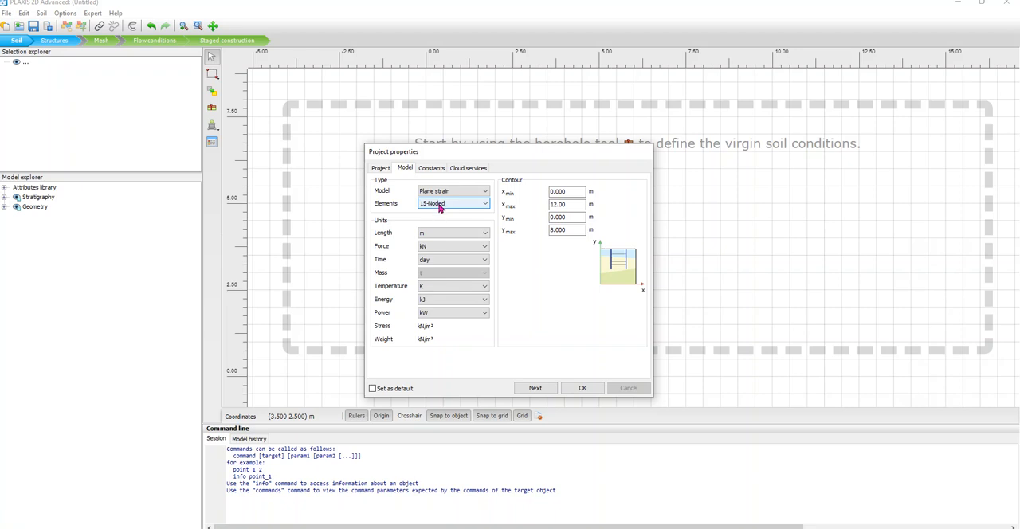
key(alt+Tab)
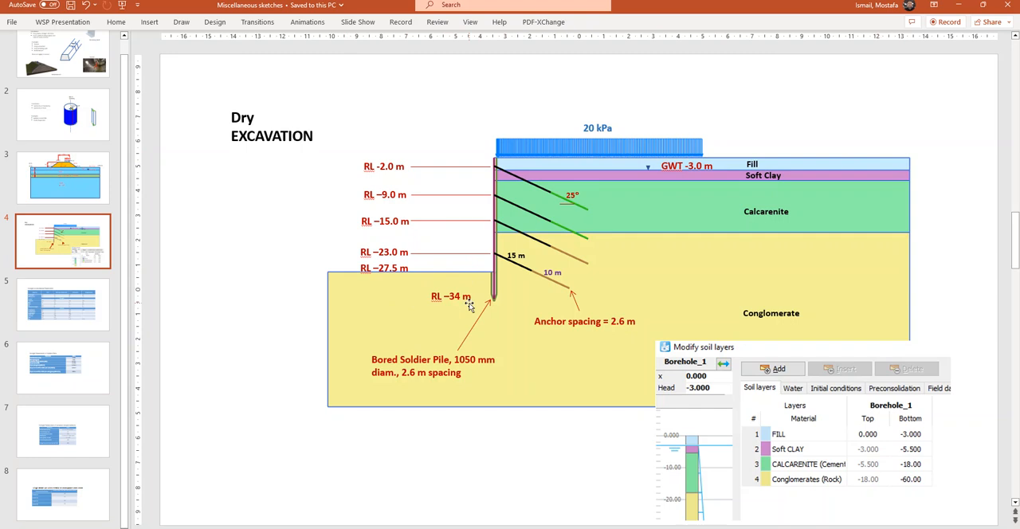
key(alt+Tab)
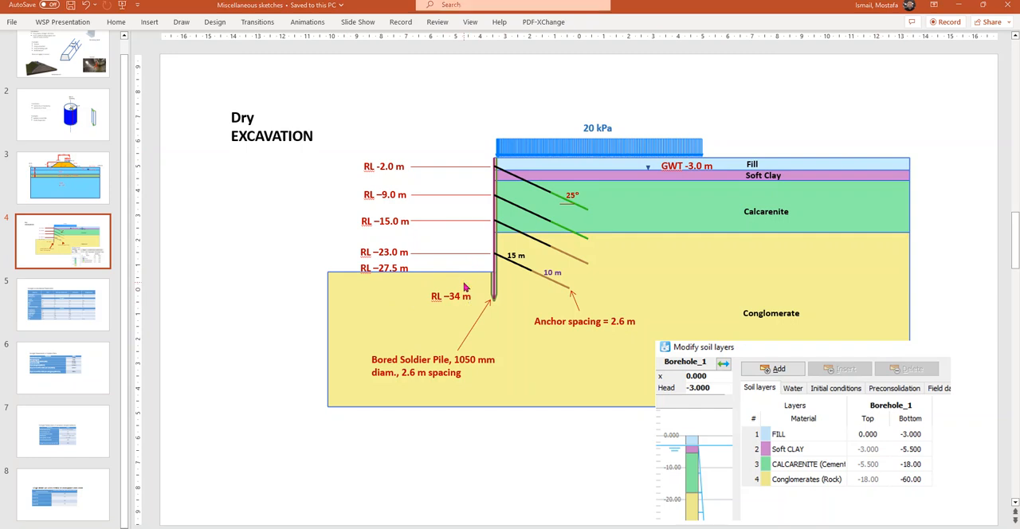
Set the model contour to x from -40 to 100 m and y from -60 to 0 m, and accept the project properties.
double_click(582, 191)
text(-40)
double_click(567, 206)
text(10)
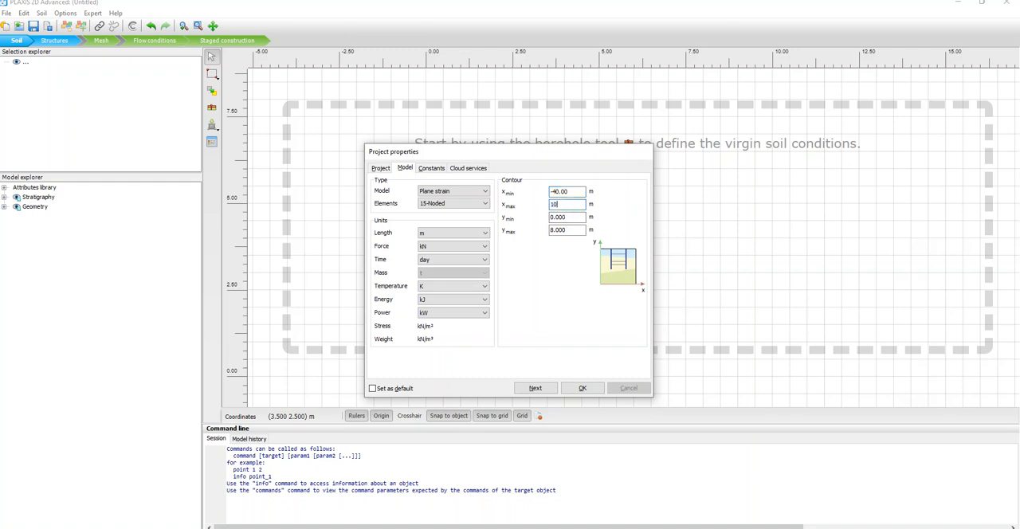
key(alt+Tab)
key(Tab)
key(Tab)
text(0)
click(573, 218)
drag(572, 217, 548, 216)
text(-)
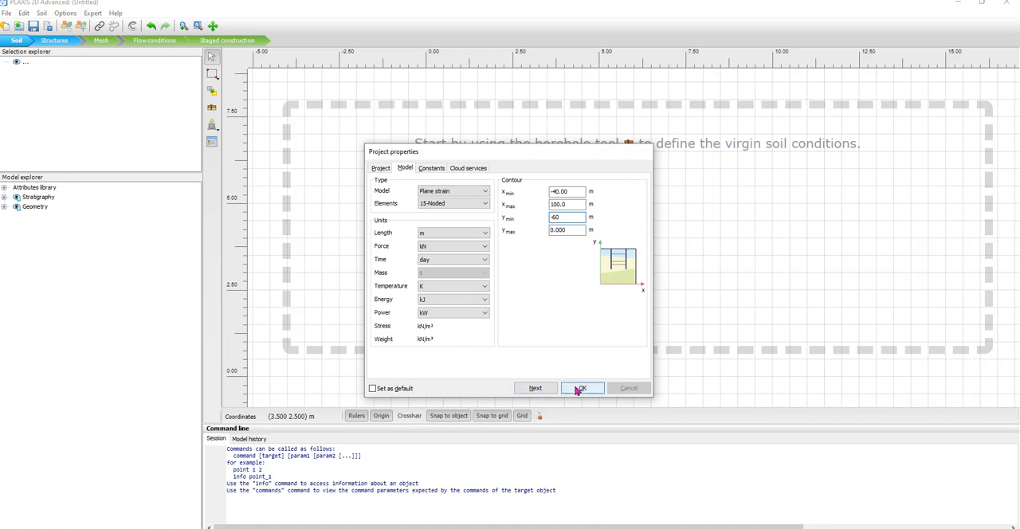
click(578, 390)
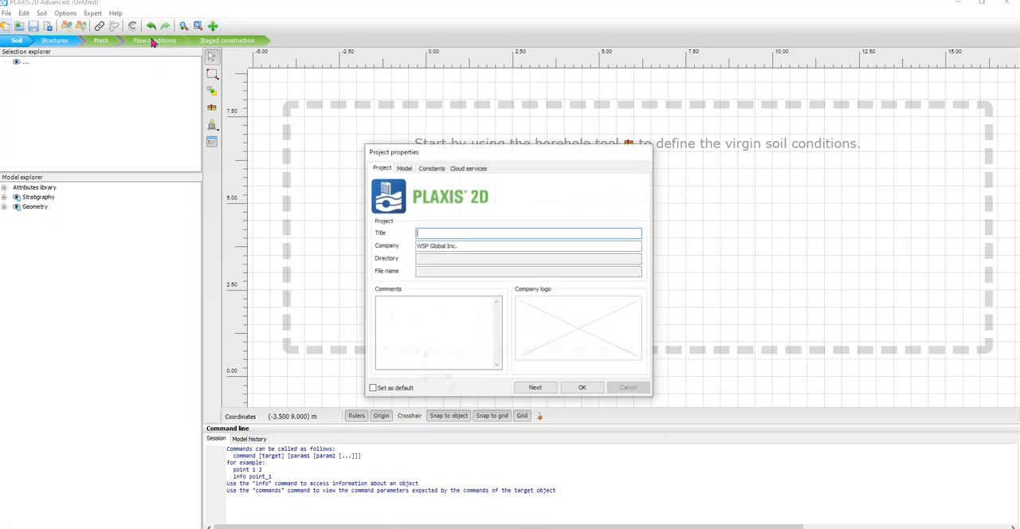
click(582, 388)
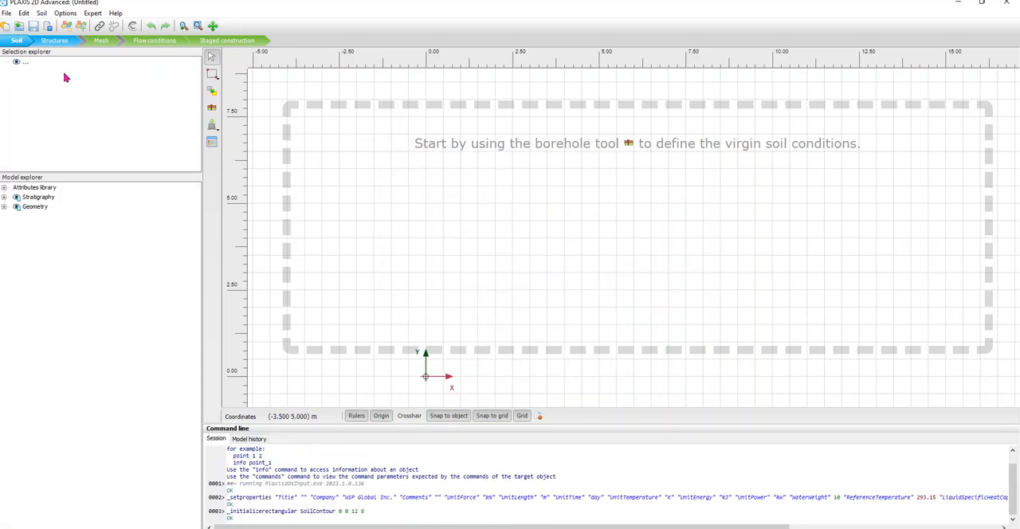
Start another new project and open its model settings.
click(9, 13)
mouse_move(27, 54)
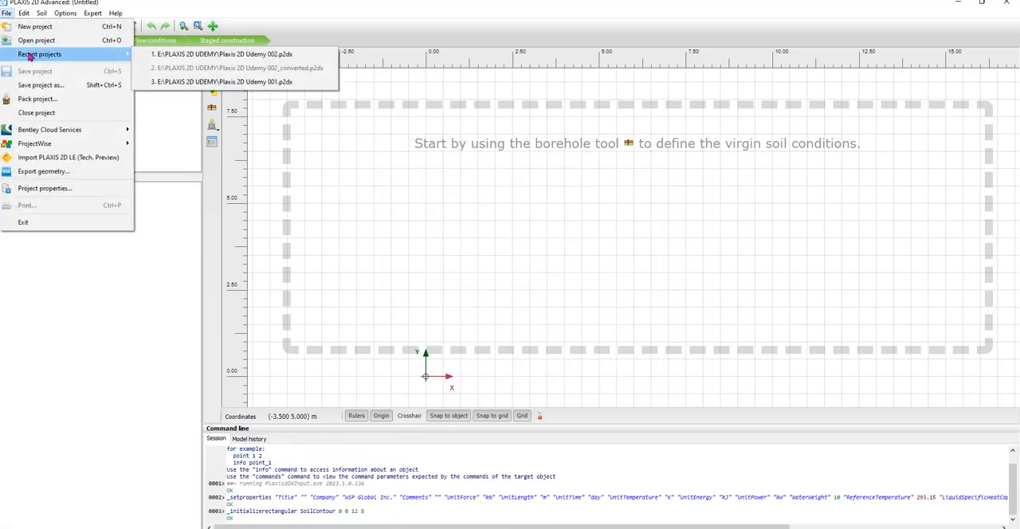
click(34, 27)
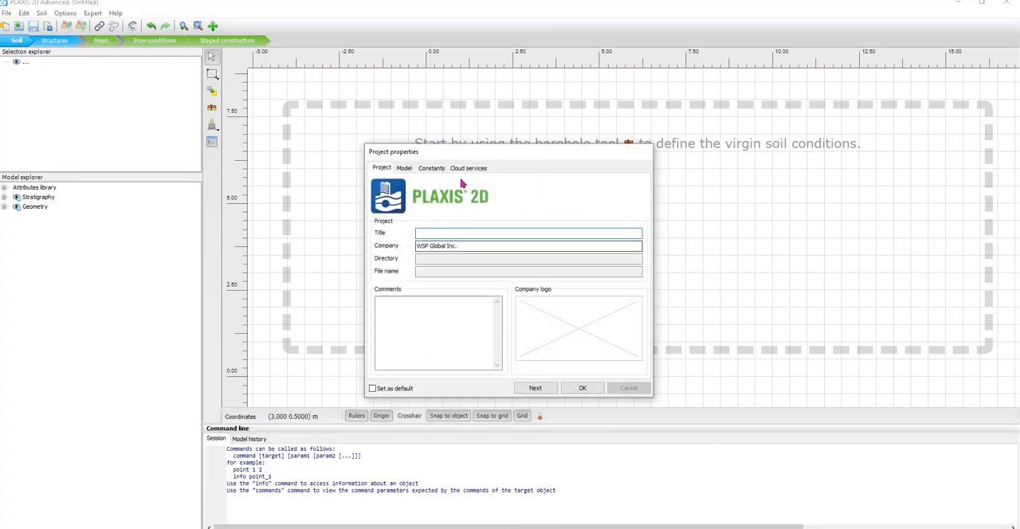
click(404, 168)
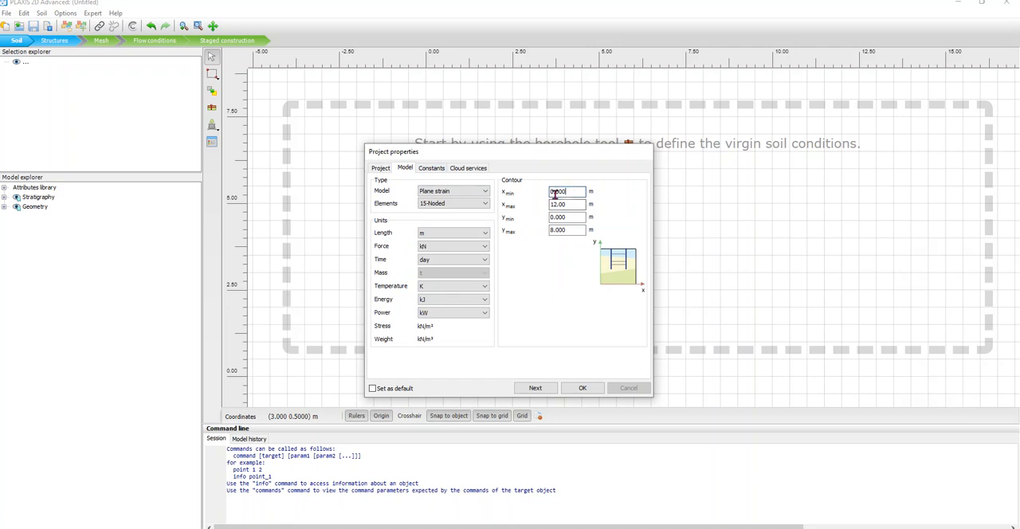
Set the contour to x min -40, x max 100, y min -60 and y max 0 m, and accept the project properties.
text(-40)
key(Tab)
text(100)
key(Tab)
text(-)
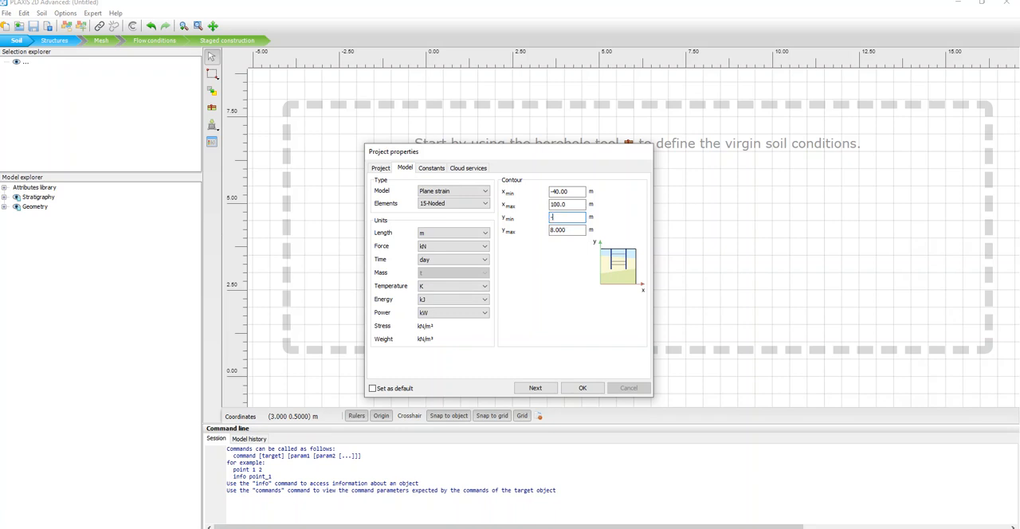
text(60)
key(Tab)
text(0)
click(583, 388)
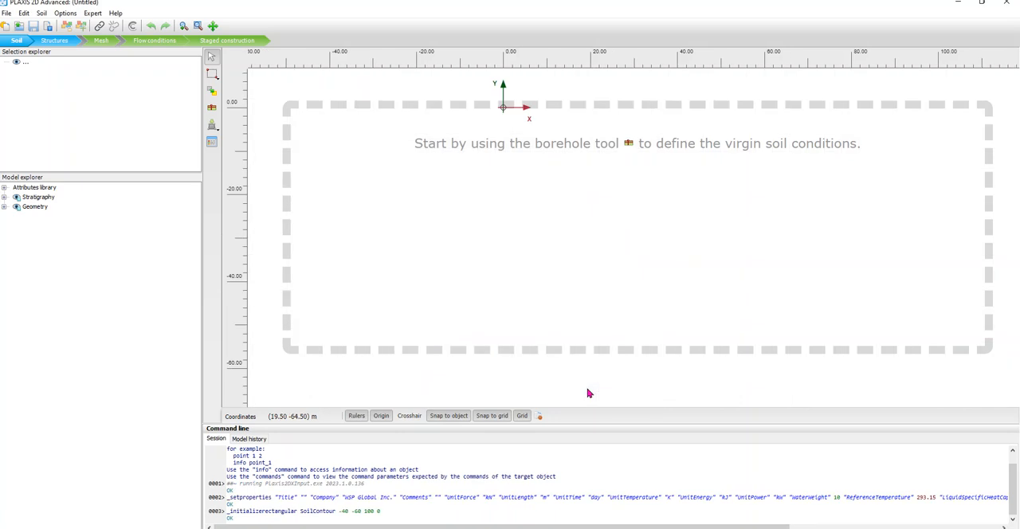
Create a borehole at the model origin, x = 0 m.
click(213, 26)
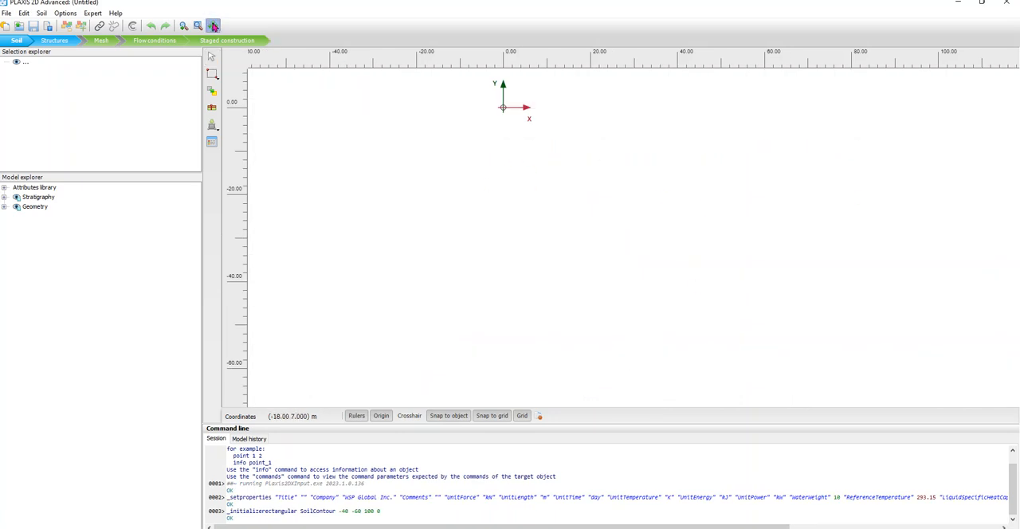
drag(530, 176, 531, 242)
key(Escape)
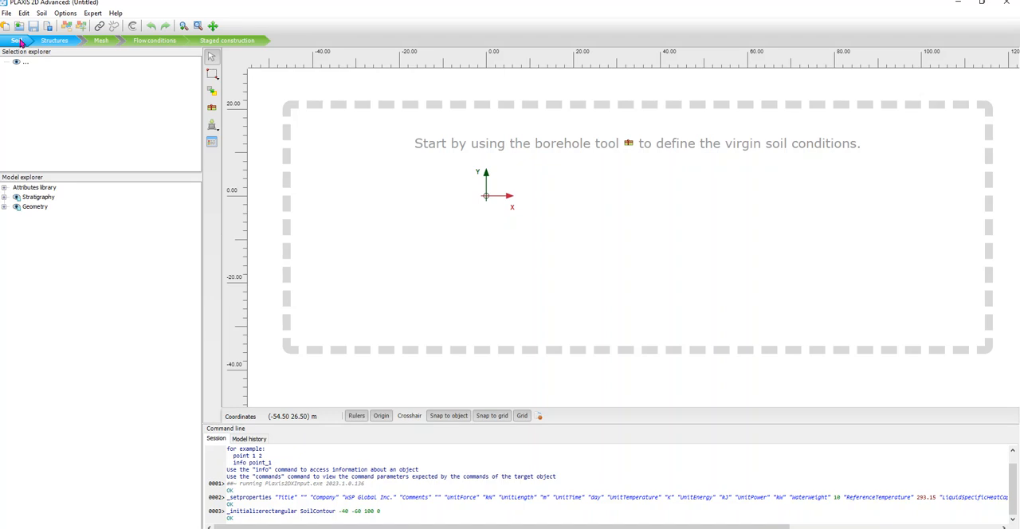
click(214, 112)
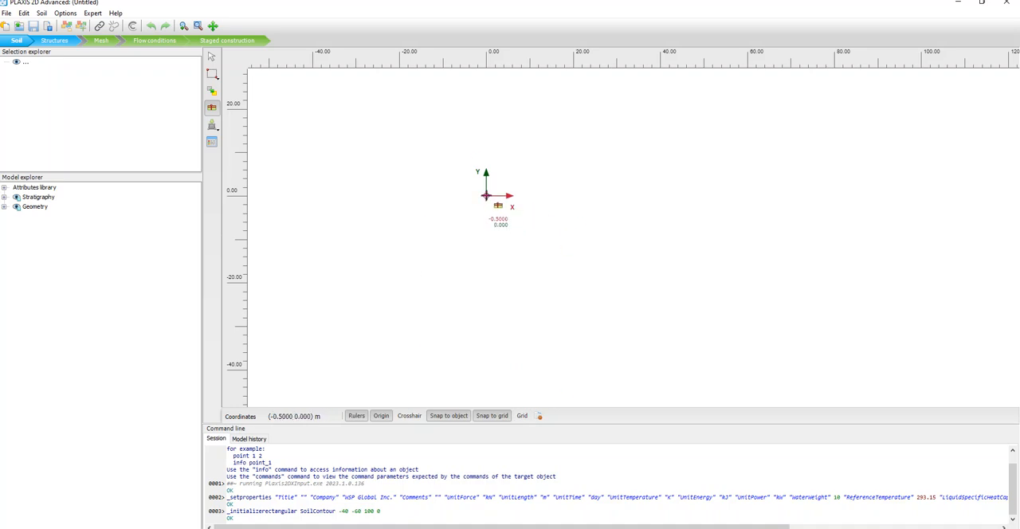
click(540, 416)
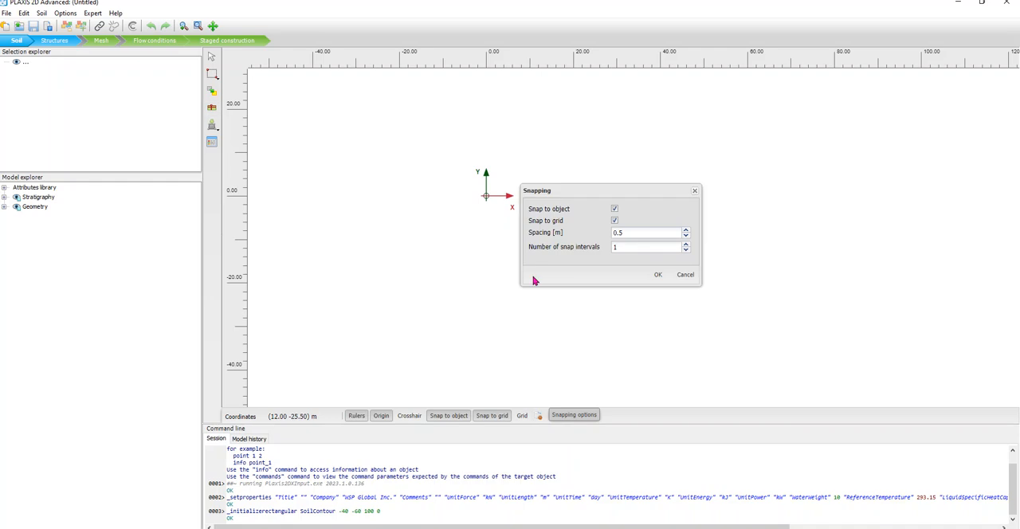
click(644, 233)
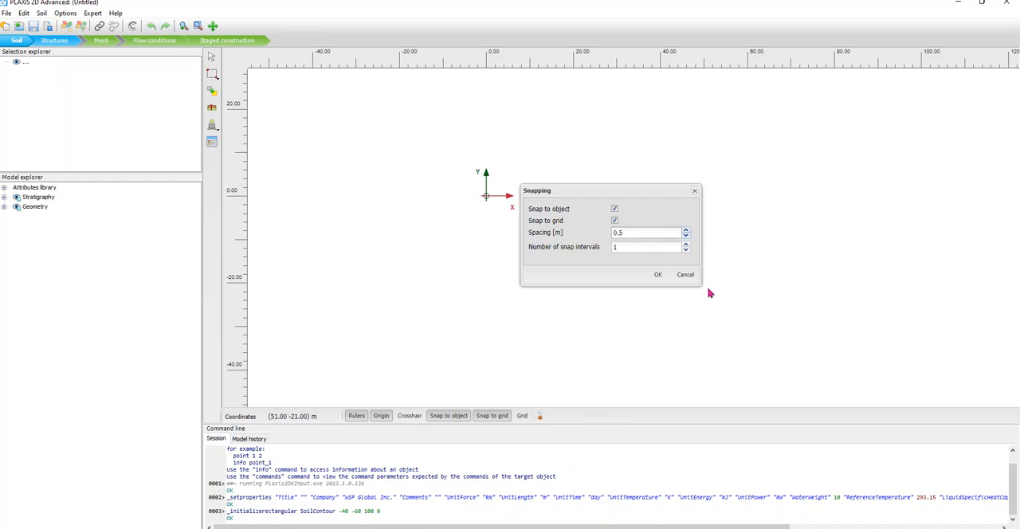
click(689, 276)
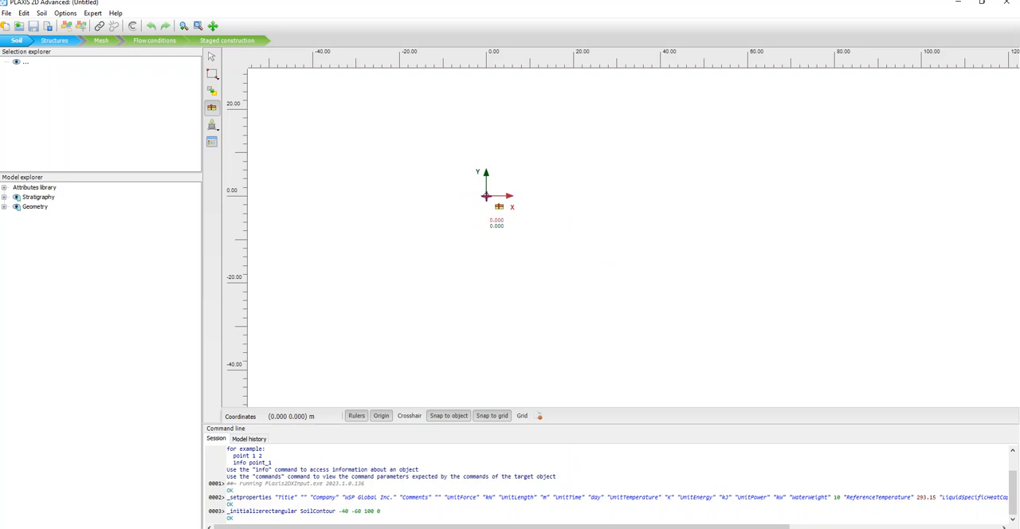
click(486, 196)
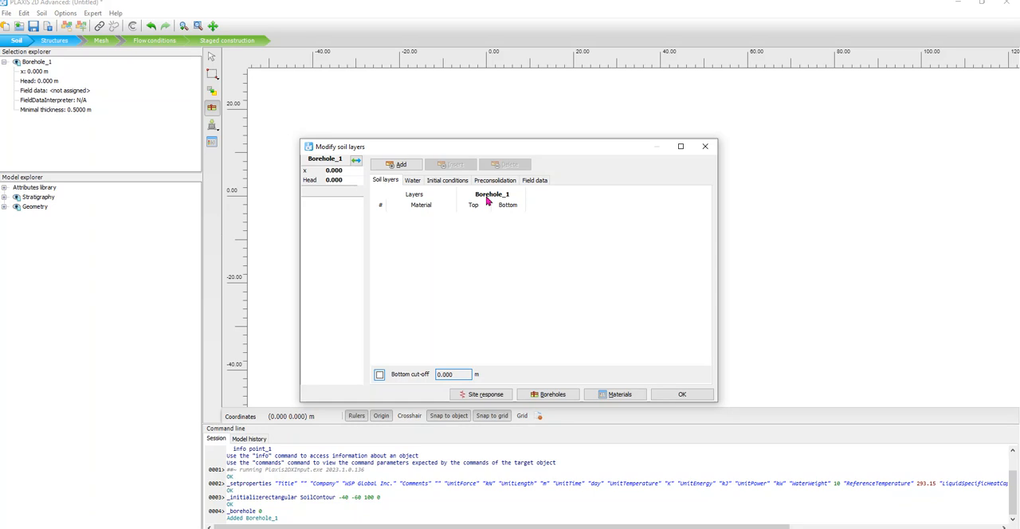
Add the first soil layer to the borehole with its bottom at -3 m.
click(401, 164)
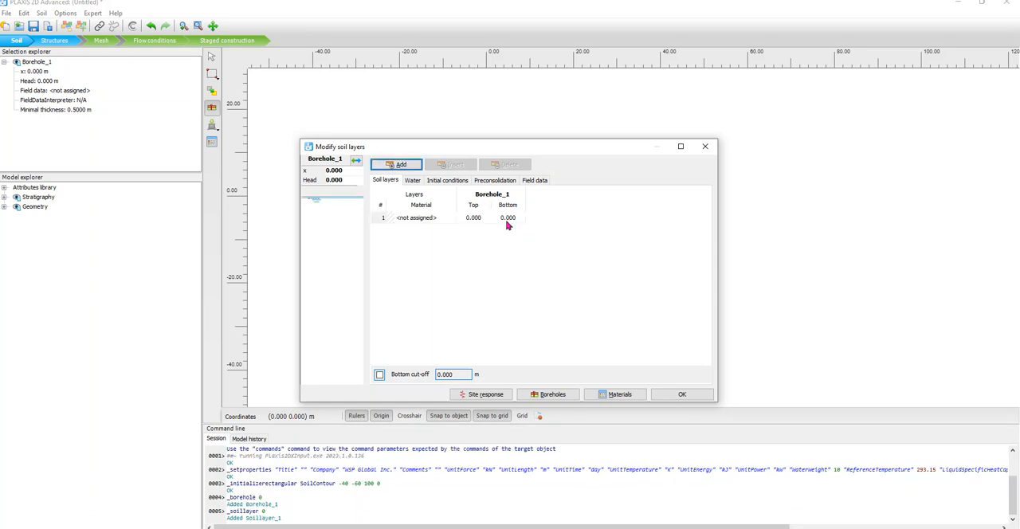
double_click(508, 217)
text(-)
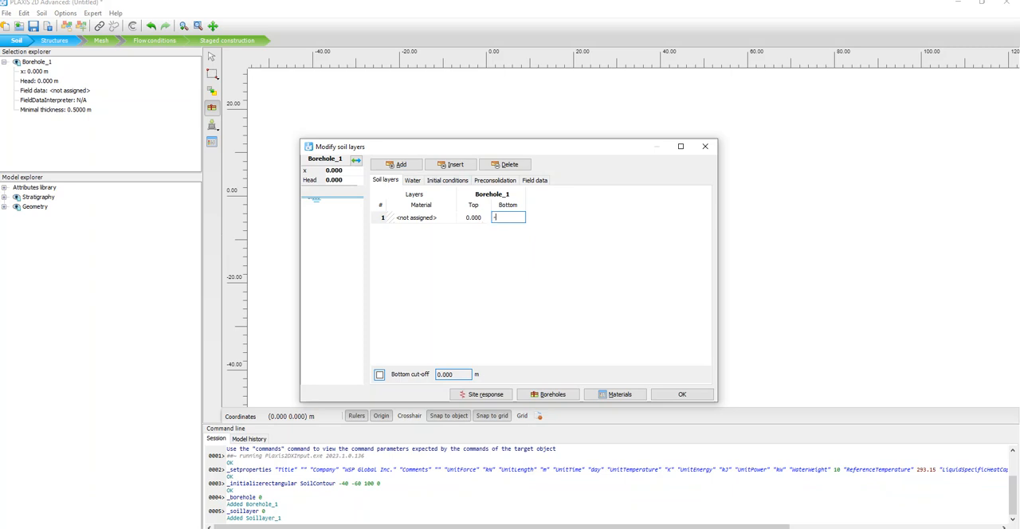
text(3)
key(Return)
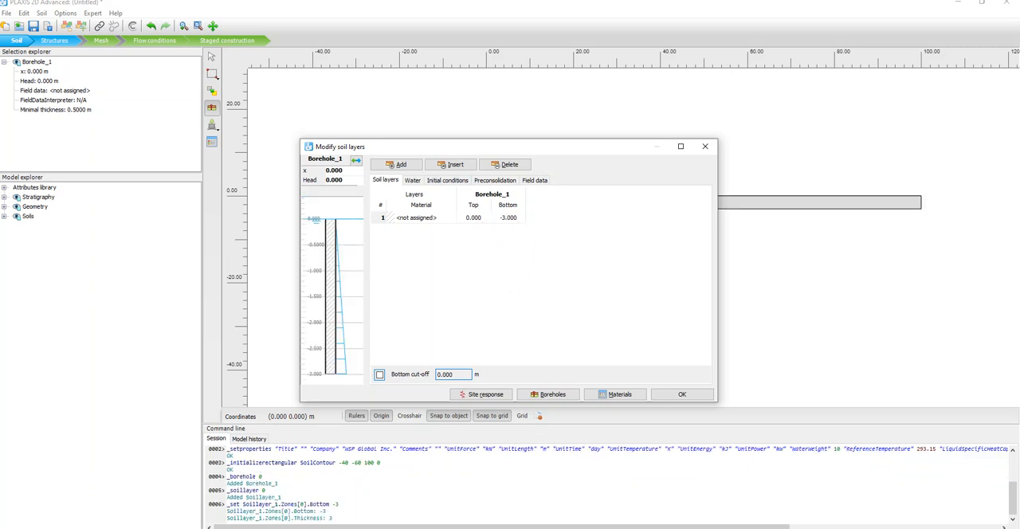
Add a second soil layer with its bottom at -5.5 m, following the layer table in the excavation sketch.
key(alt+Tab)
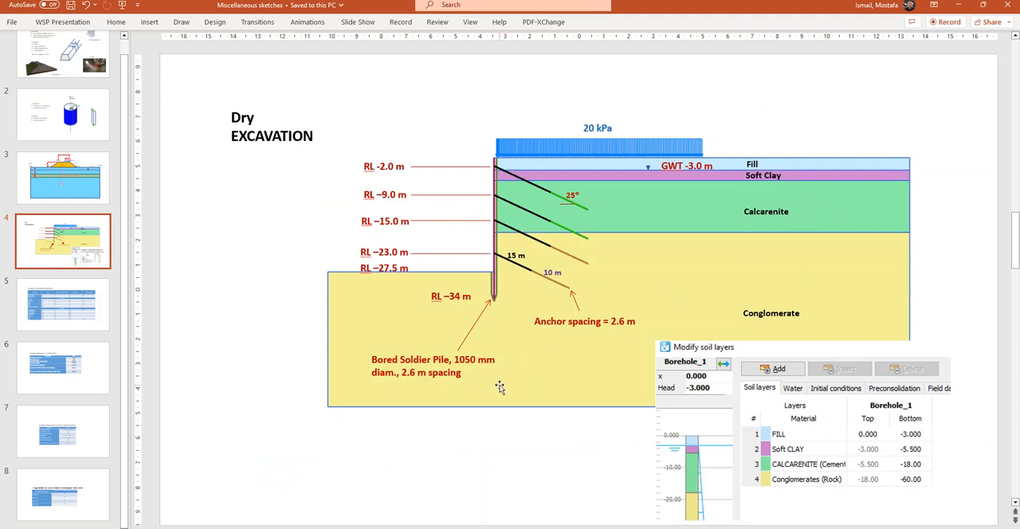
key(alt+Tab)
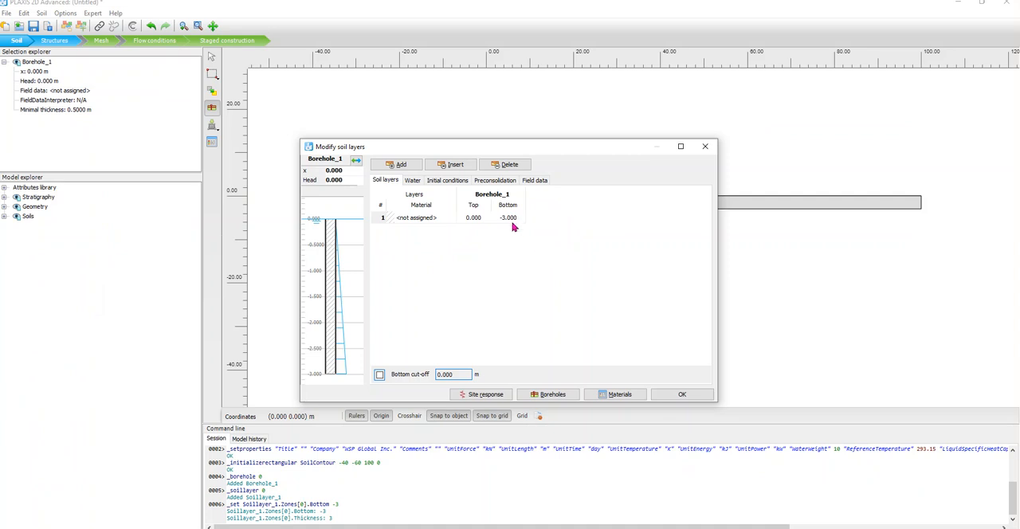
click(401, 165)
key(alt+Tab)
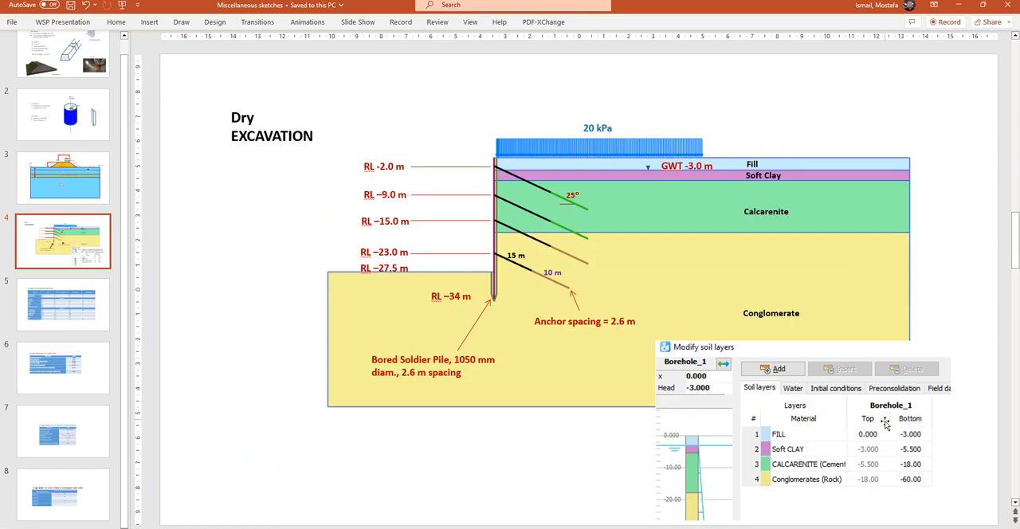
key(alt+Tab)
double_click(511, 234)
text(-5.)
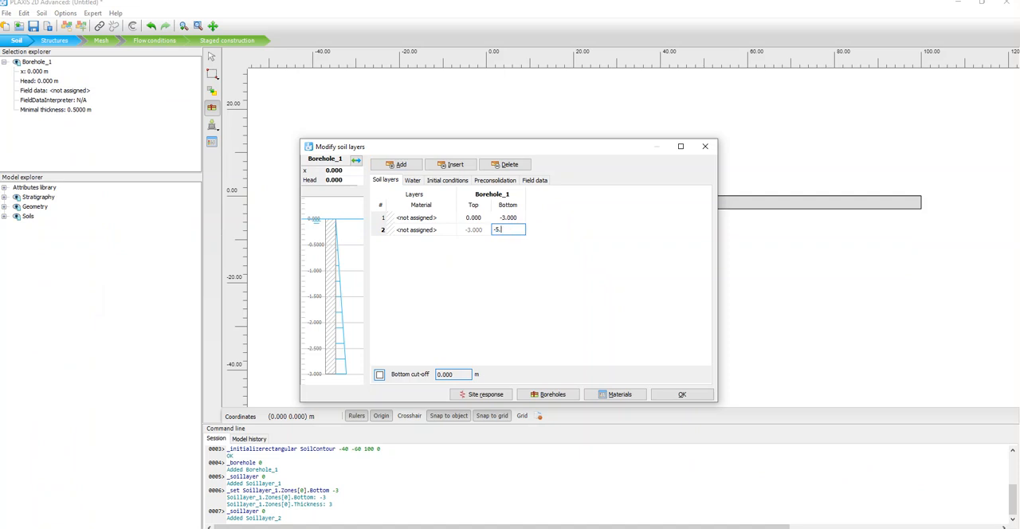
text(5)
click(535, 267)
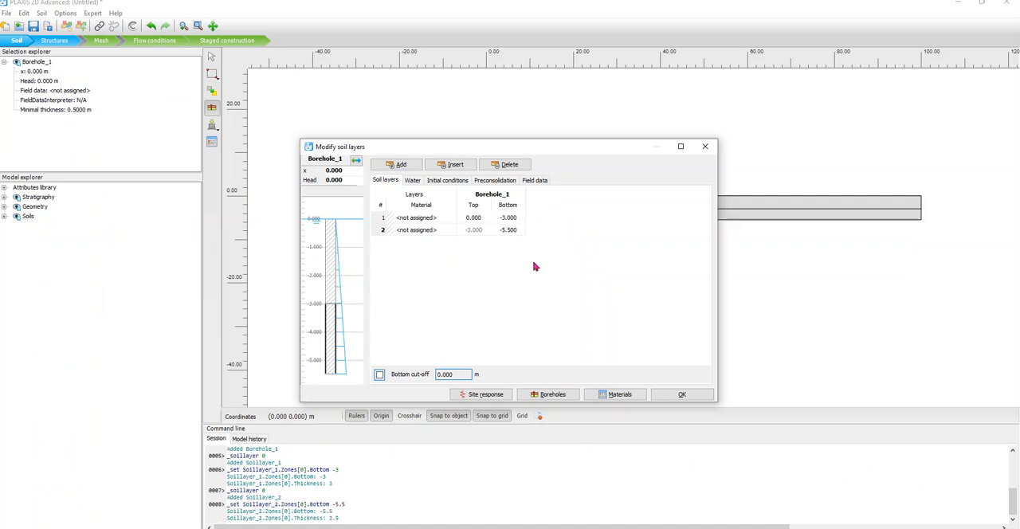
Add a third soil layer to the borehole with its bottom at -18 m, following the sketch's layer table.
key(alt+Tab)
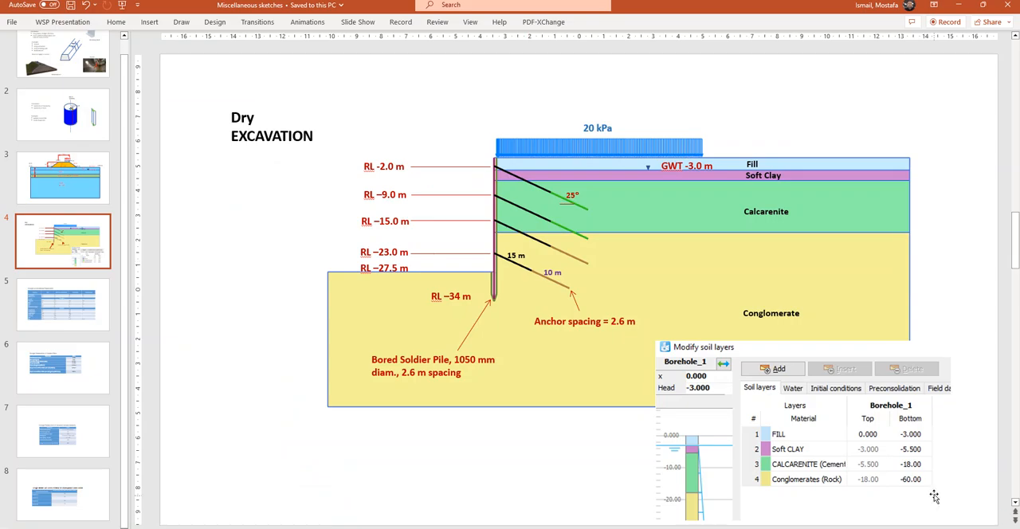
key(alt+Tab)
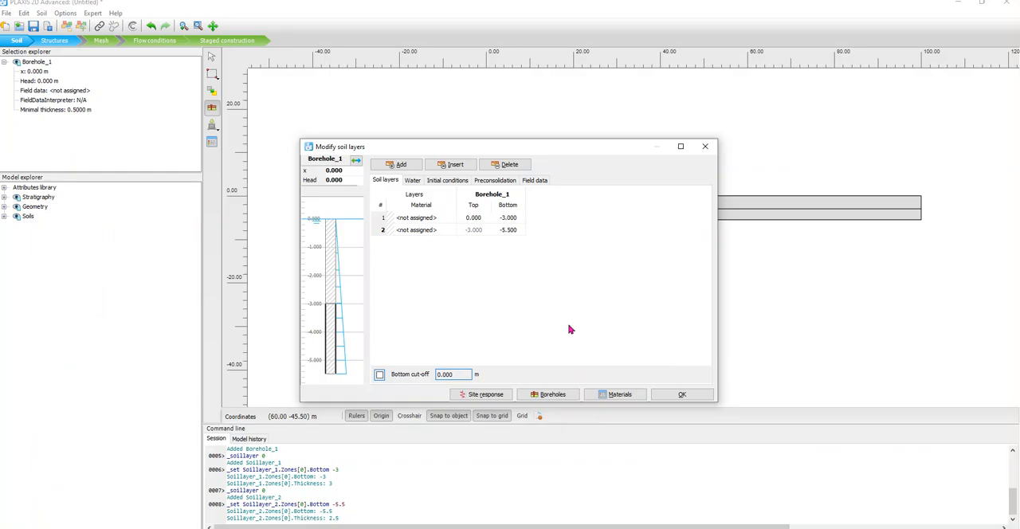
click(410, 166)
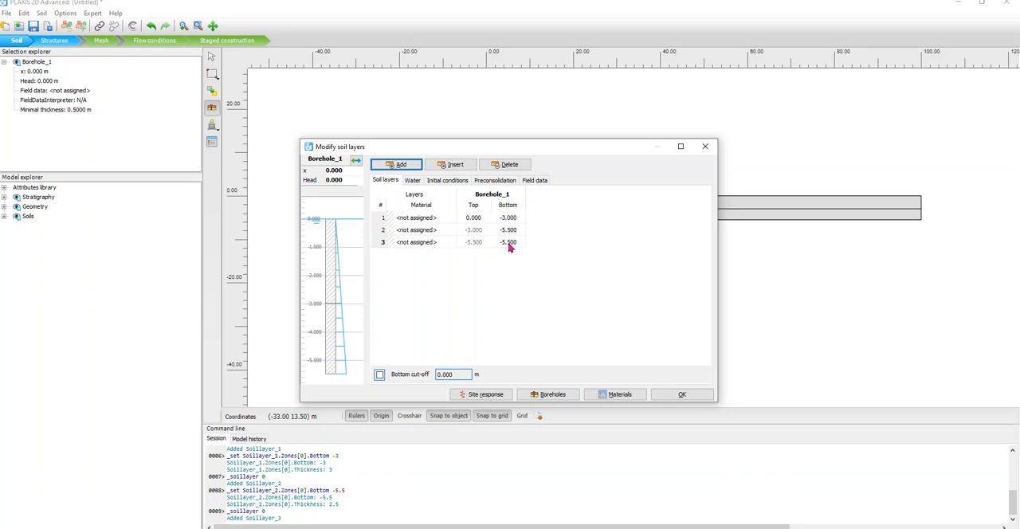
key(alt+Tab)
key(alt+Tab)
click(508, 242)
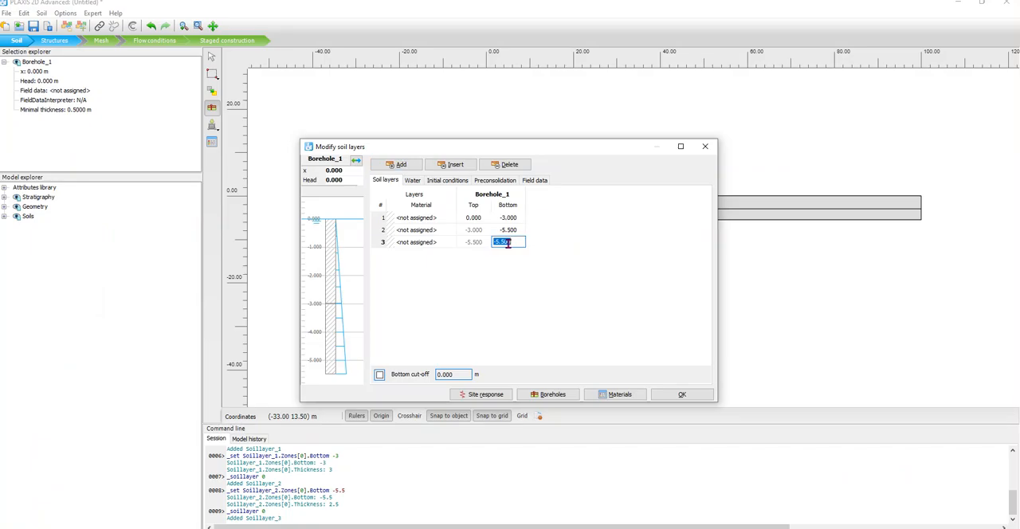
text(-18)
click(549, 274)
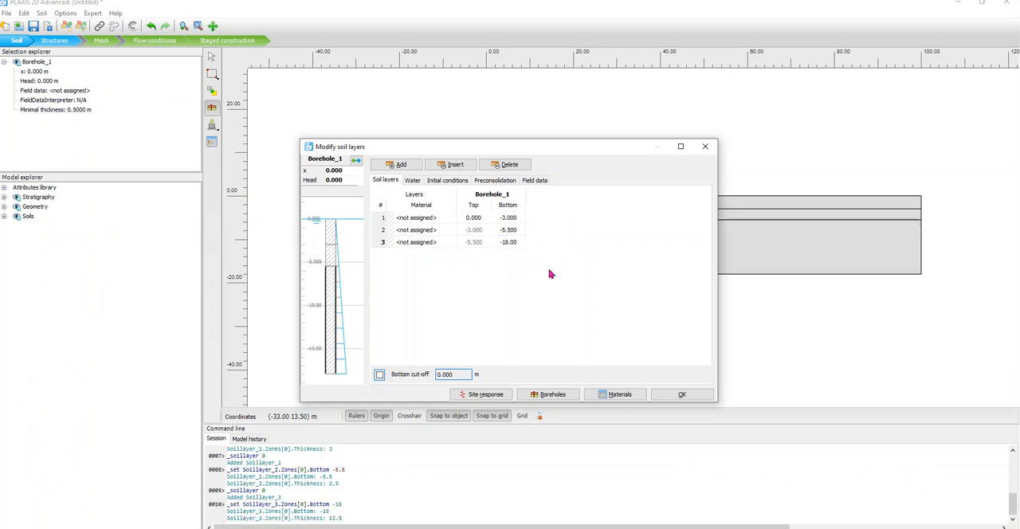
Add a fourth soil layer to the borehole with its bottom at -60 m, matching the conglomerate in the sketch.
key(alt+Tab)
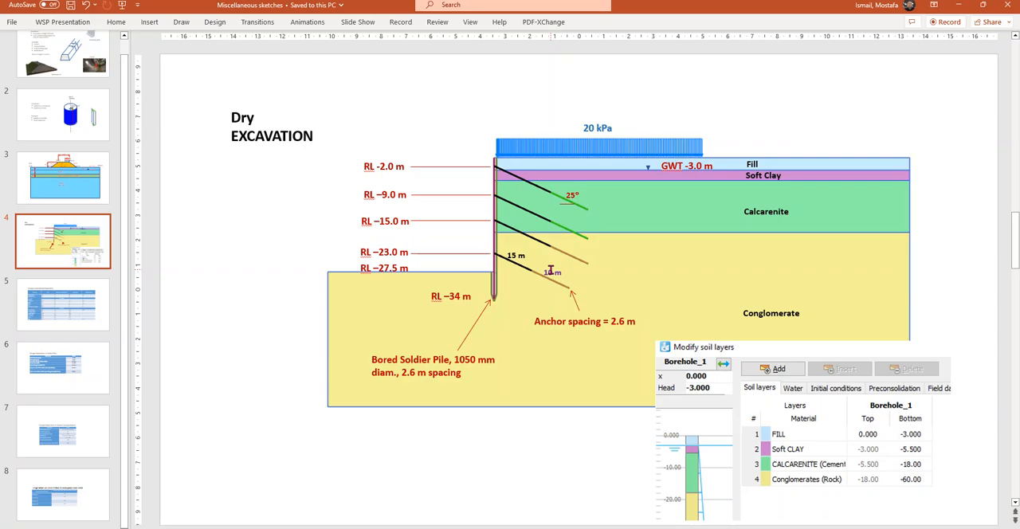
key(alt+Tab)
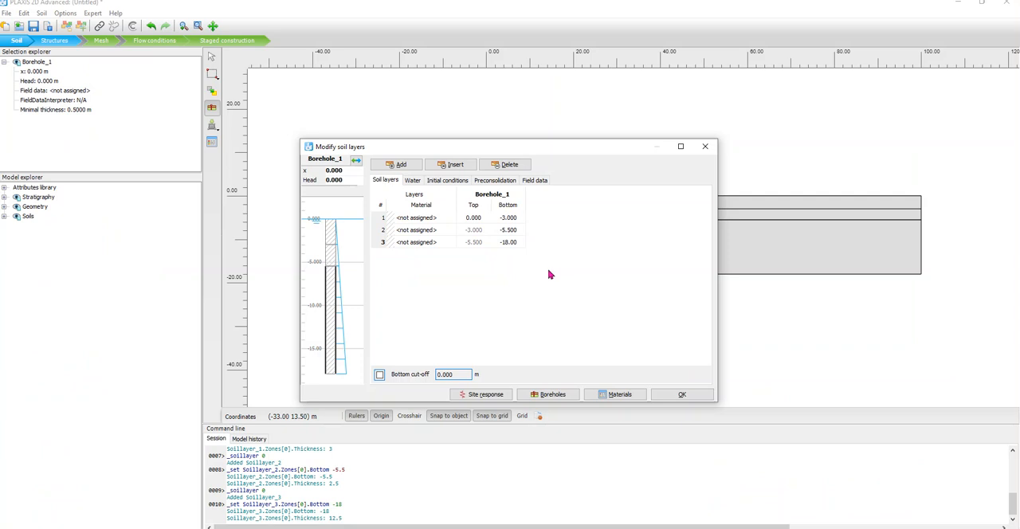
key(alt+Tab)
key(alt+Tab)
click(396, 164)
click(517, 256)
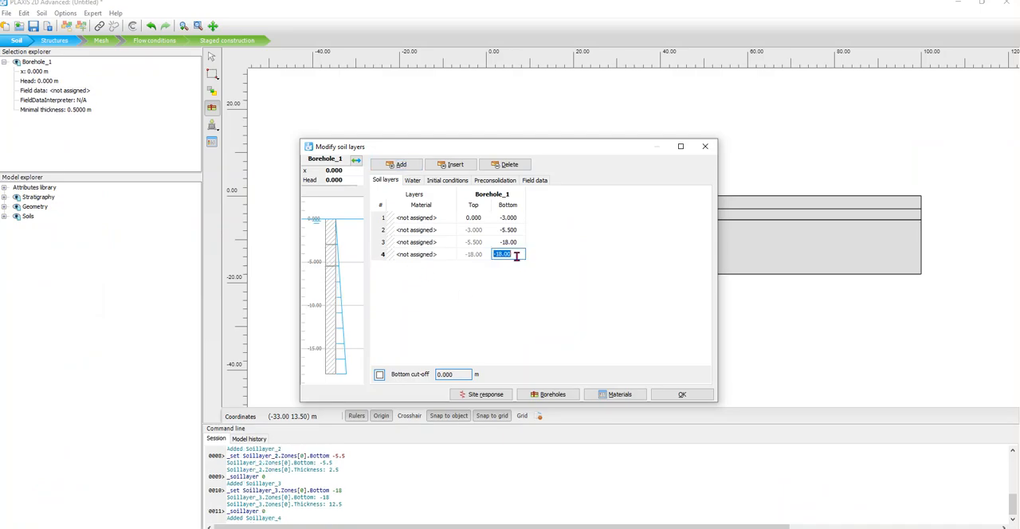
text(-60)
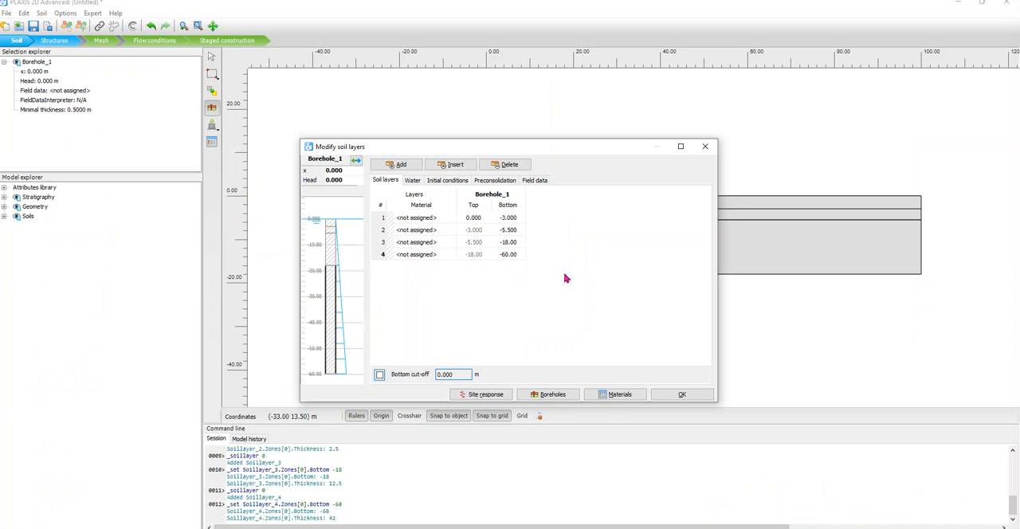
key(Return)
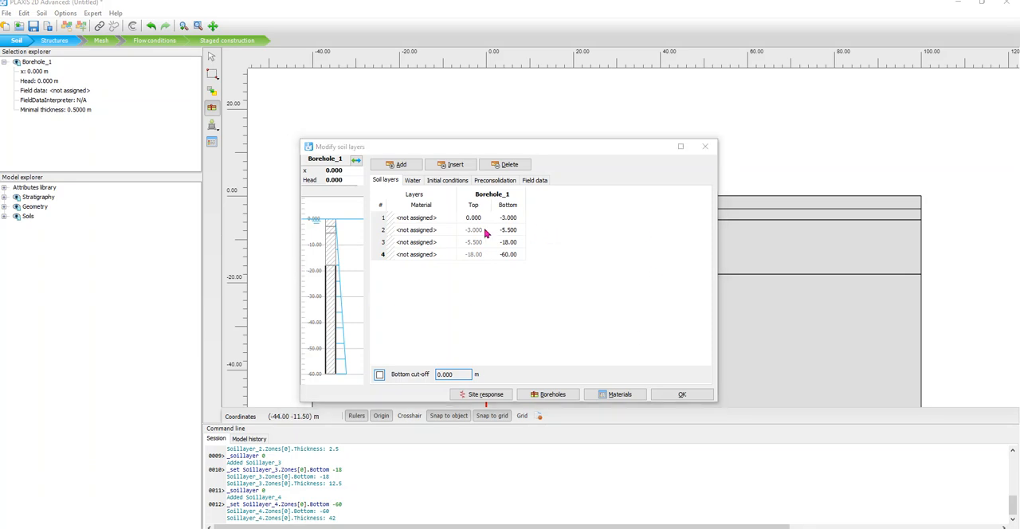
Set the borehole's water head to -3 m as given in the sketch, and accept the soil layers.
key(alt+Tab)
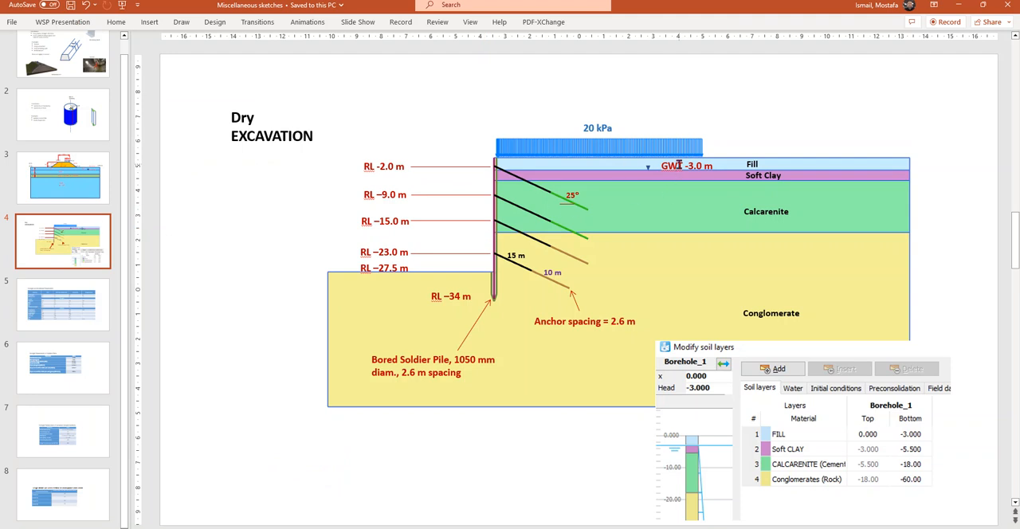
key(alt+Tab)
click(342, 180)
text(-3)
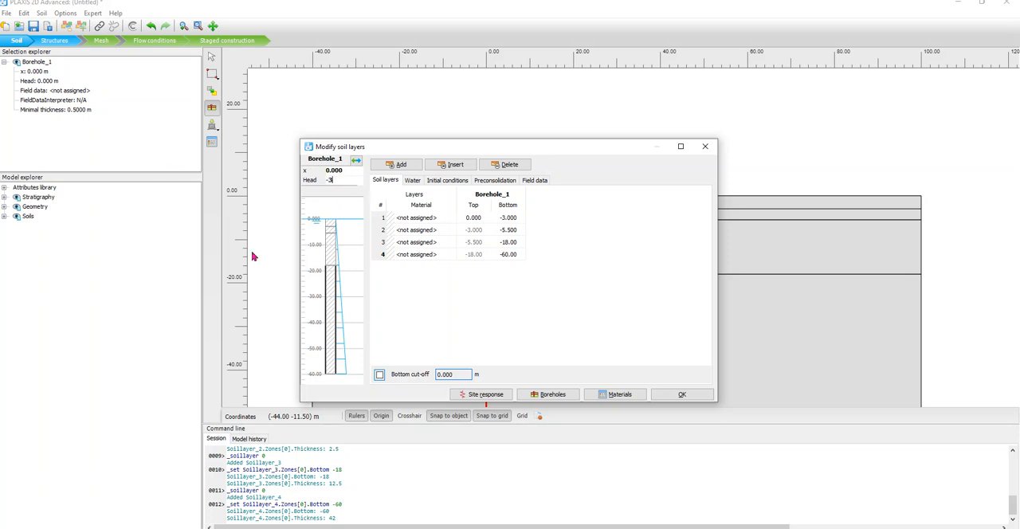
key(Return)
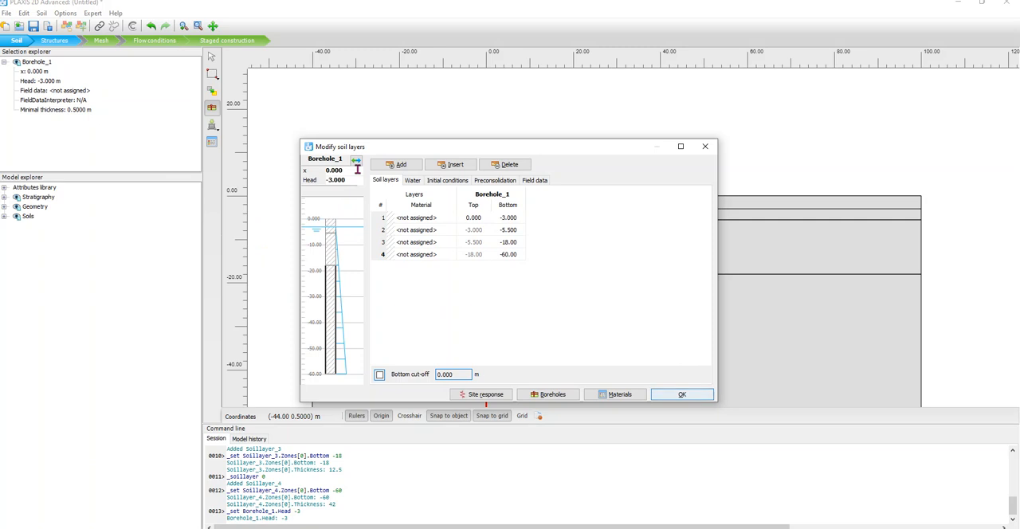
click(683, 395)
Start a new soil material set for the fill, and switch to PowerPoint to bring up the Design Geotechnical Parameters slide.
scroll(408, 214, down, 3)
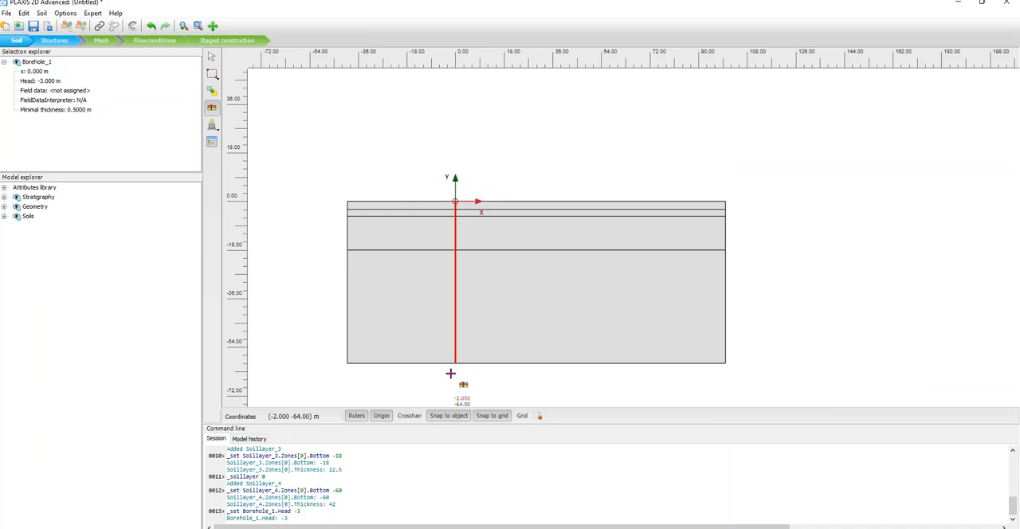
scroll(478, 257, up, 1)
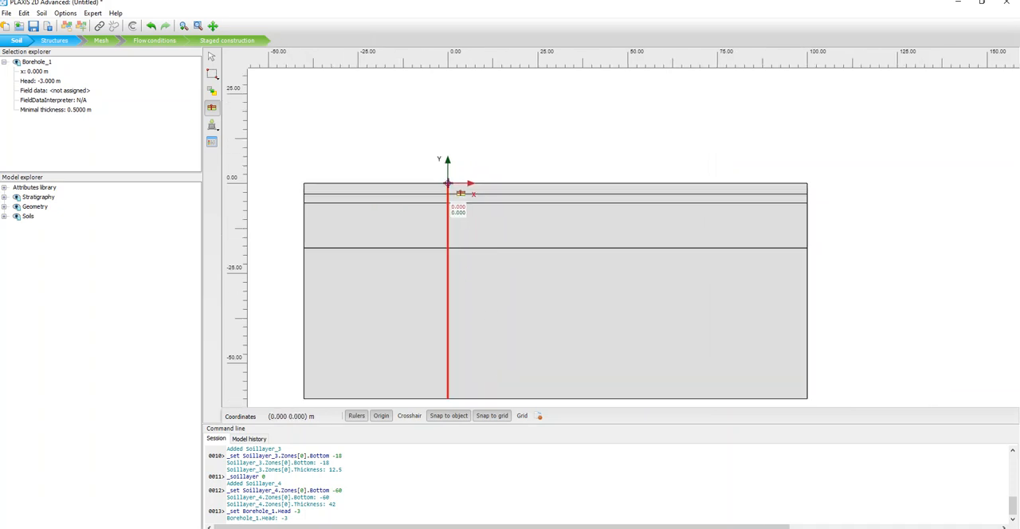
scroll(449, 226, down, 1)
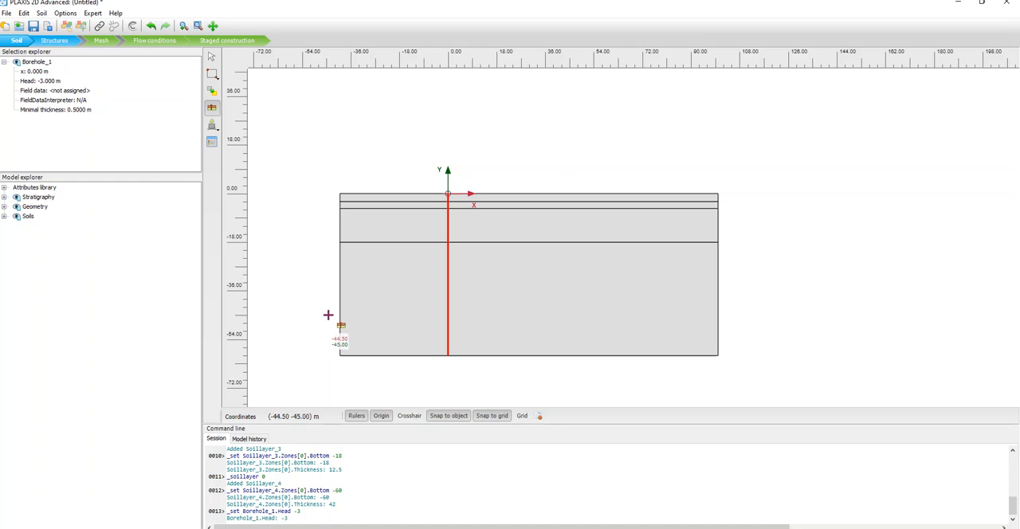
click(212, 143)
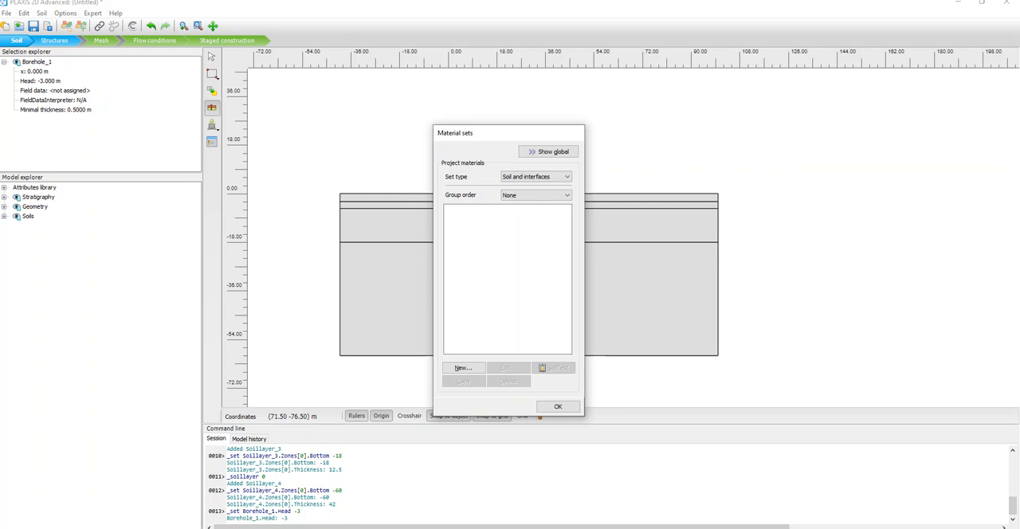
click(464, 369)
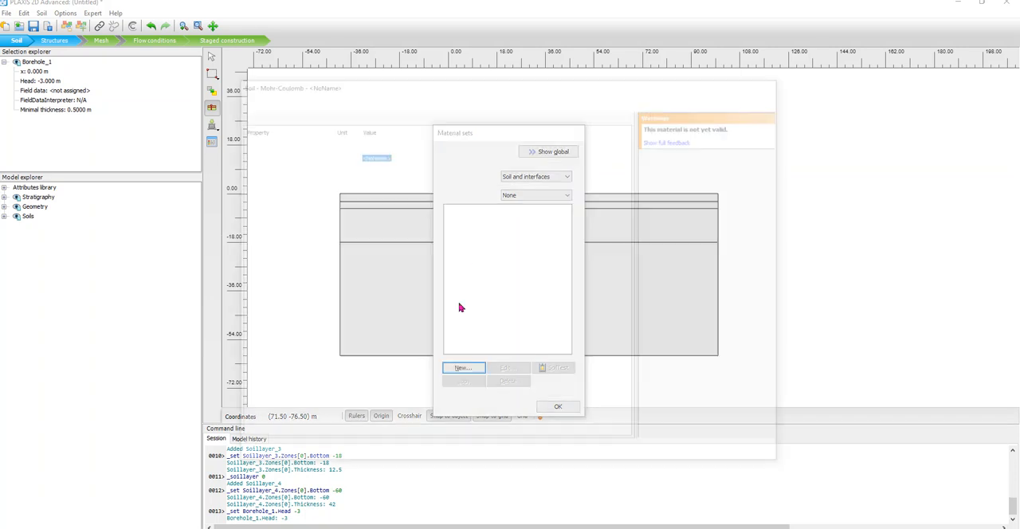
text(Fill)
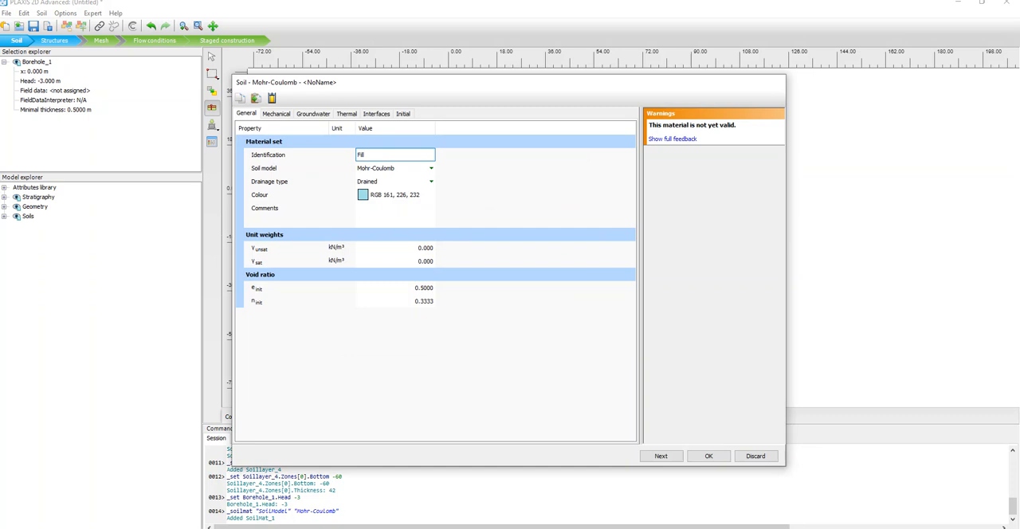
key(alt+Tab)
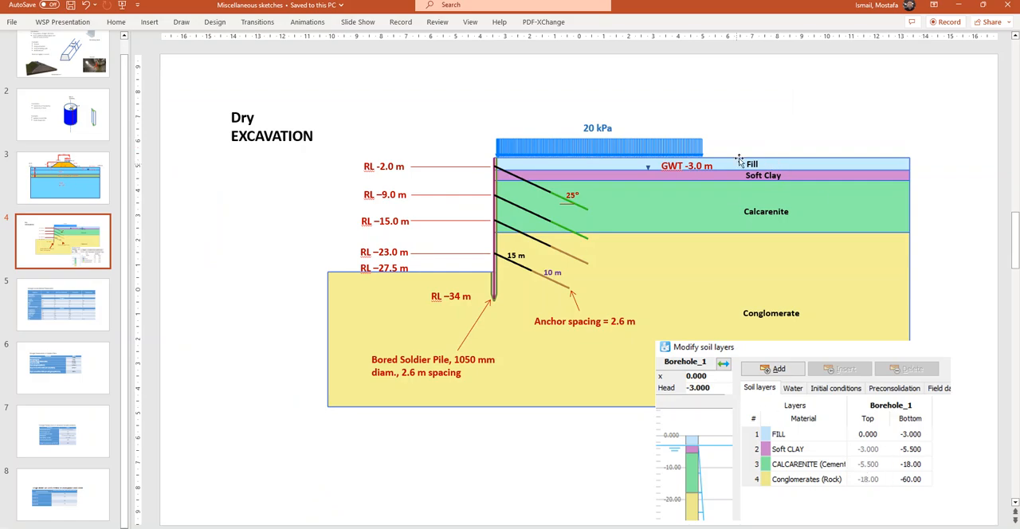
click(88, 315)
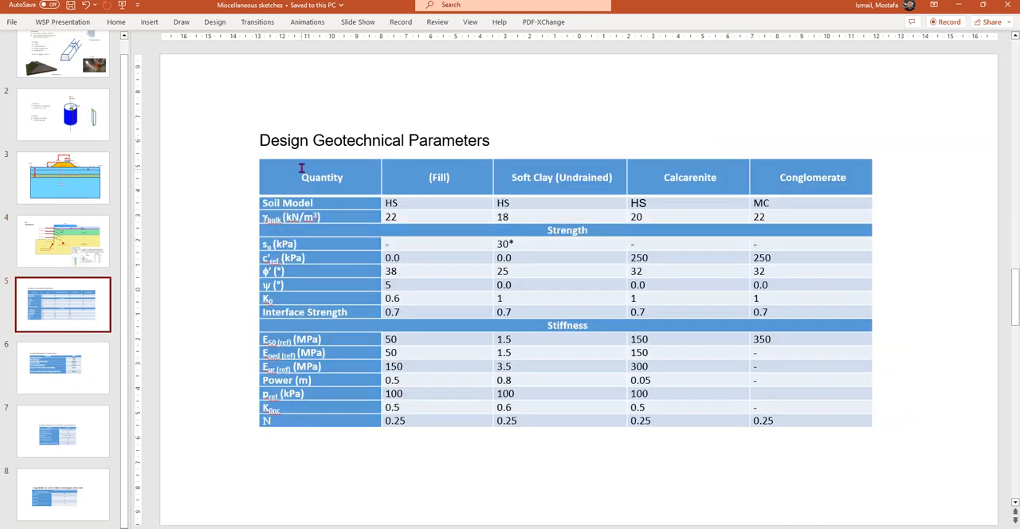
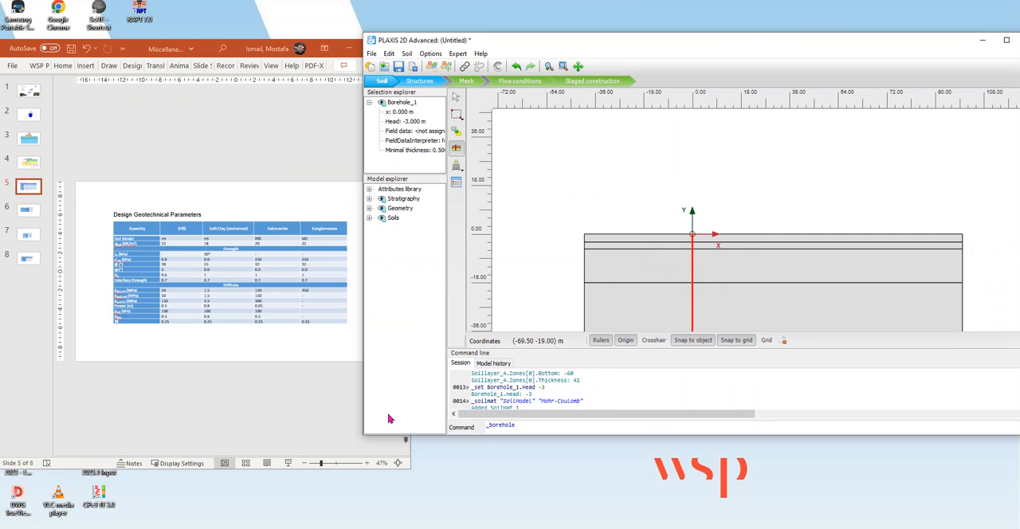
Resize the PLAXIS window to sit beside the PowerPoint slide, and enlarge the slide to show the geotechnical parameters table from its first column.
drag(364, 409, 488, 406)
scroll(254, 252, up, 2)
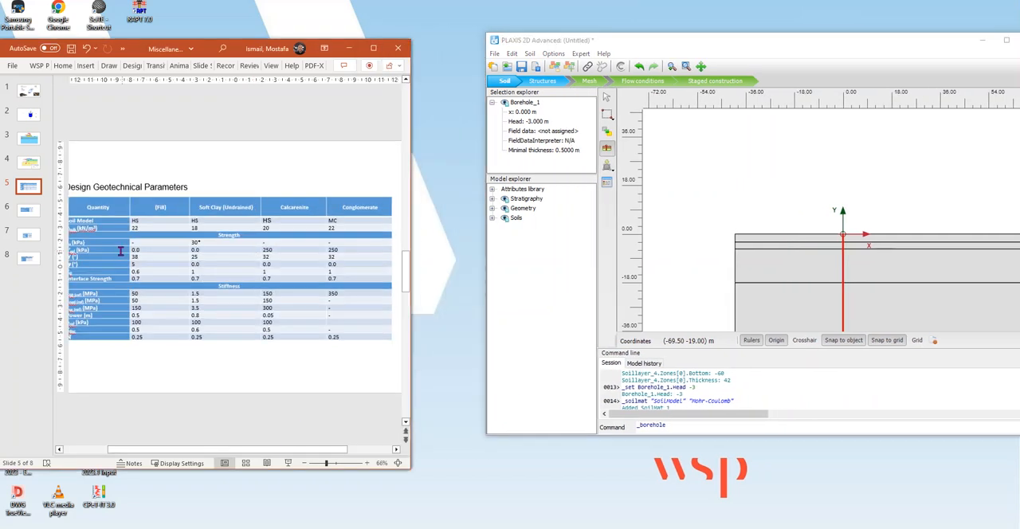
click(59, 450)
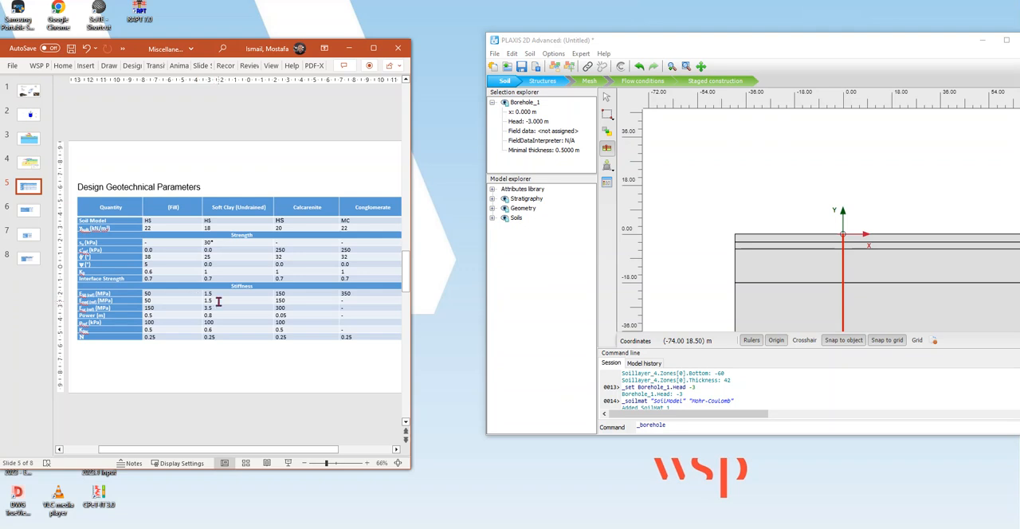
Create a new soil material set named Fill with the Hardening Soil model.
click(607, 185)
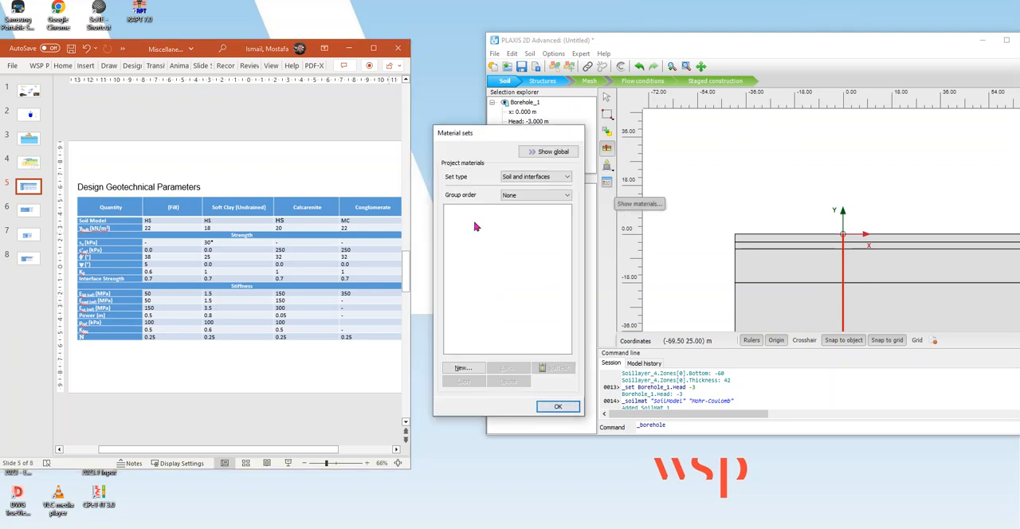
click(466, 370)
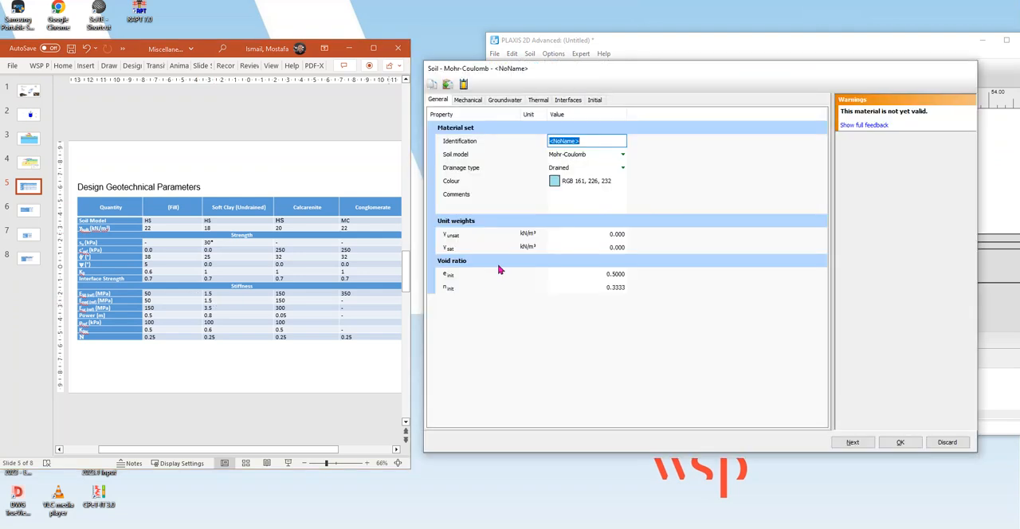
text(Fill)
click(601, 157)
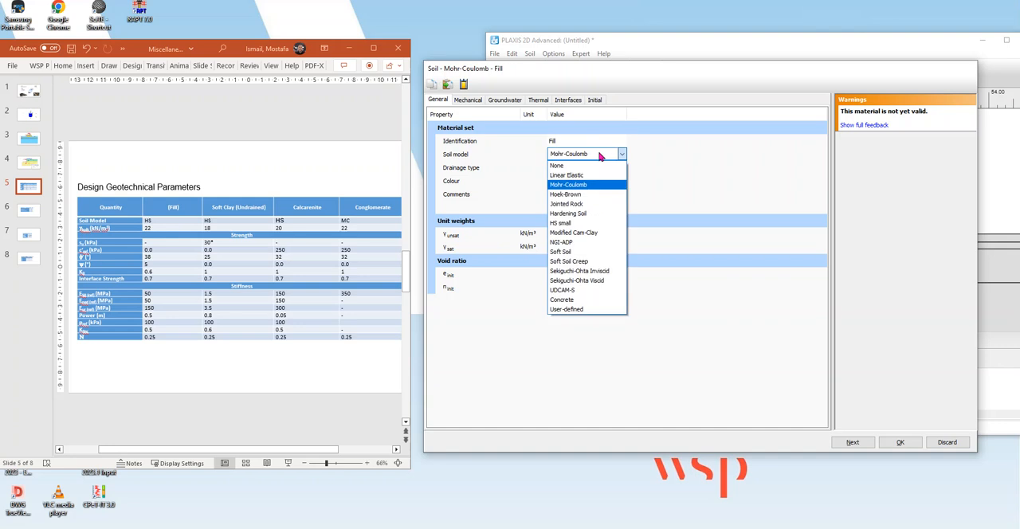
click(583, 215)
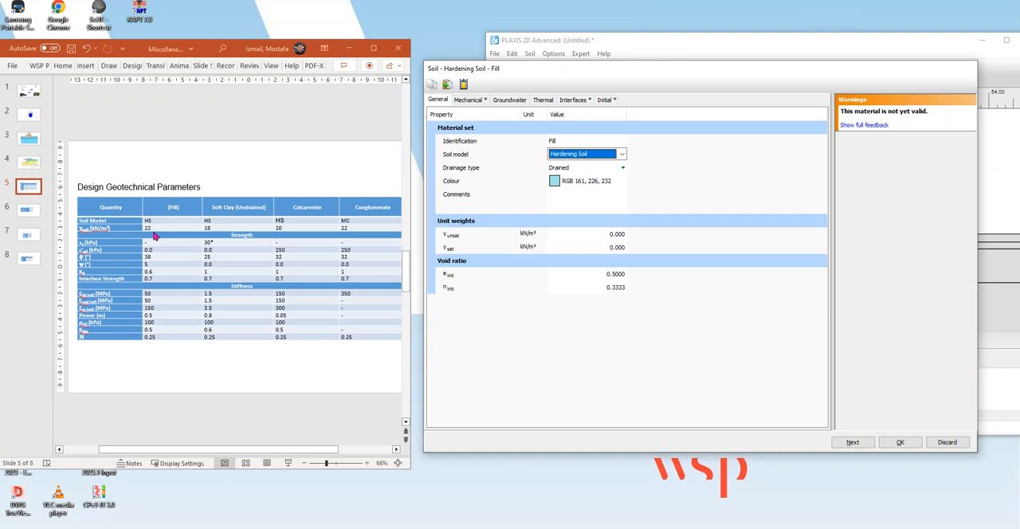
Set the Fill material's unsaturated and saturated unit weights both to 22 kN/m³.
click(616, 233)
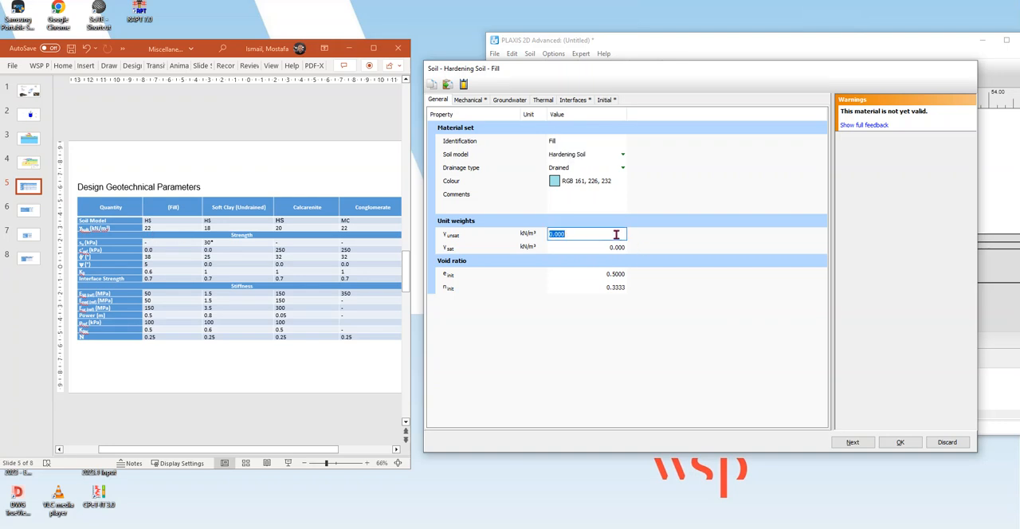
text(22)
click(616, 249)
text(2)
key(Return)
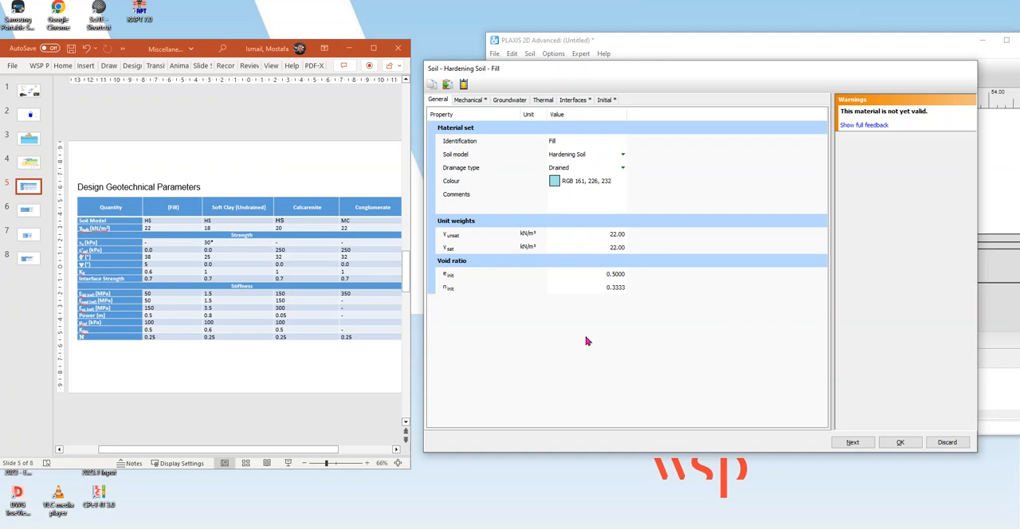
Set the Fill material's E50ref and Eoedref stiffnesses to 50000 kN/m² each, following the slide's parameters table.
click(476, 102)
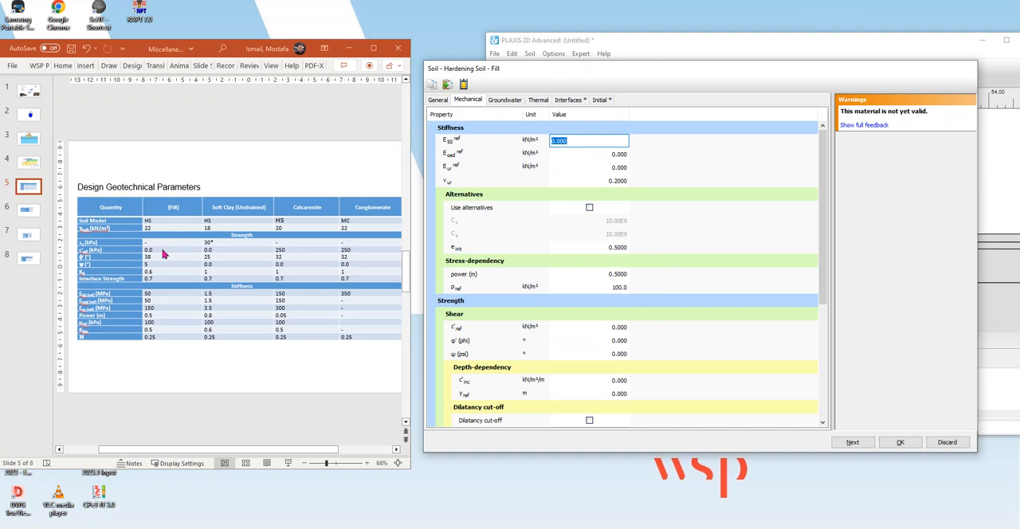
click(174, 197)
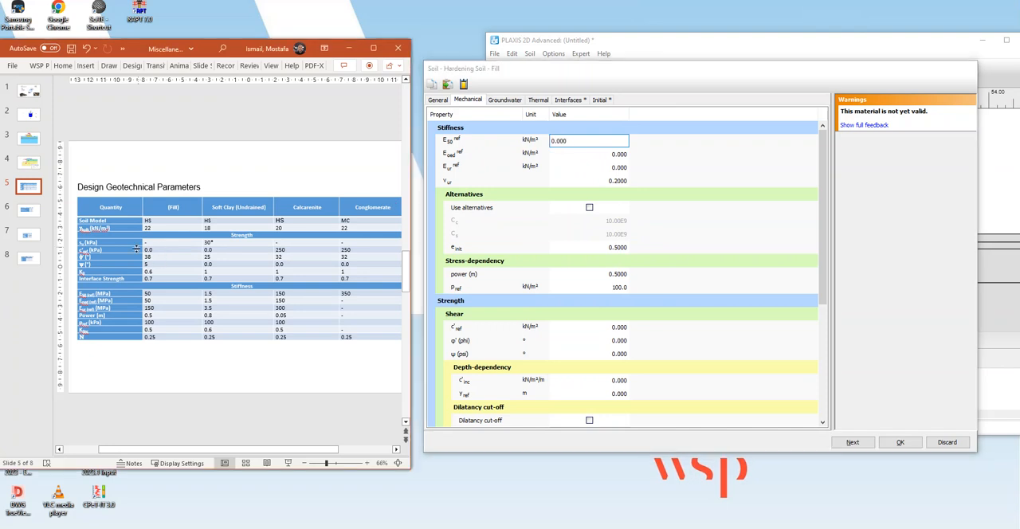
scroll(132, 255, up, 5)
drag(60, 449, 60, 450)
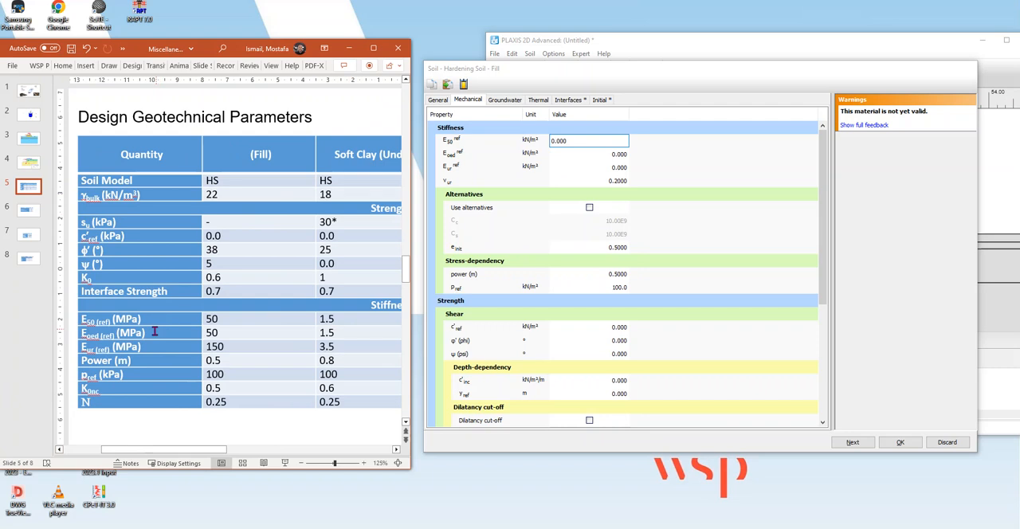
click(581, 140)
key(ctrl+a)
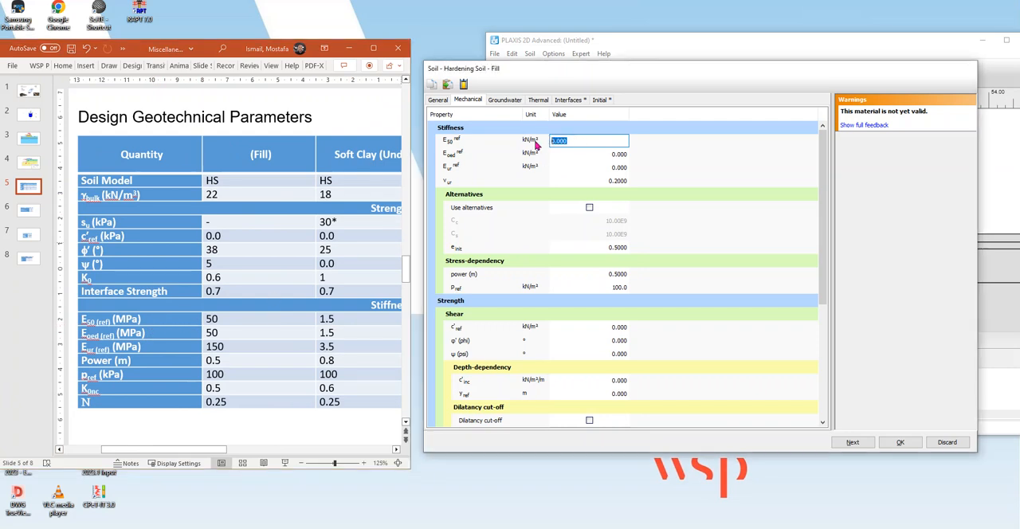
text(5)
click(619, 156)
text(50)
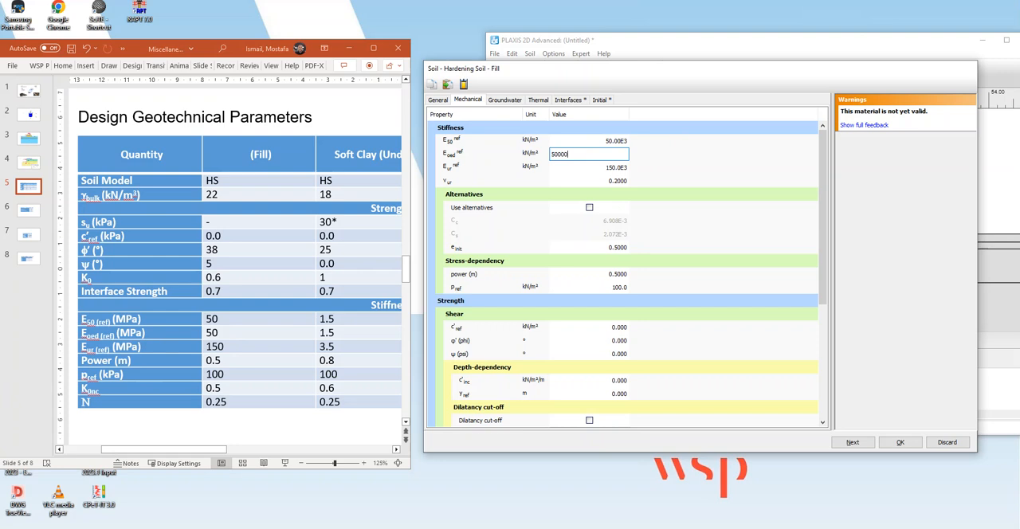
click(688, 172)
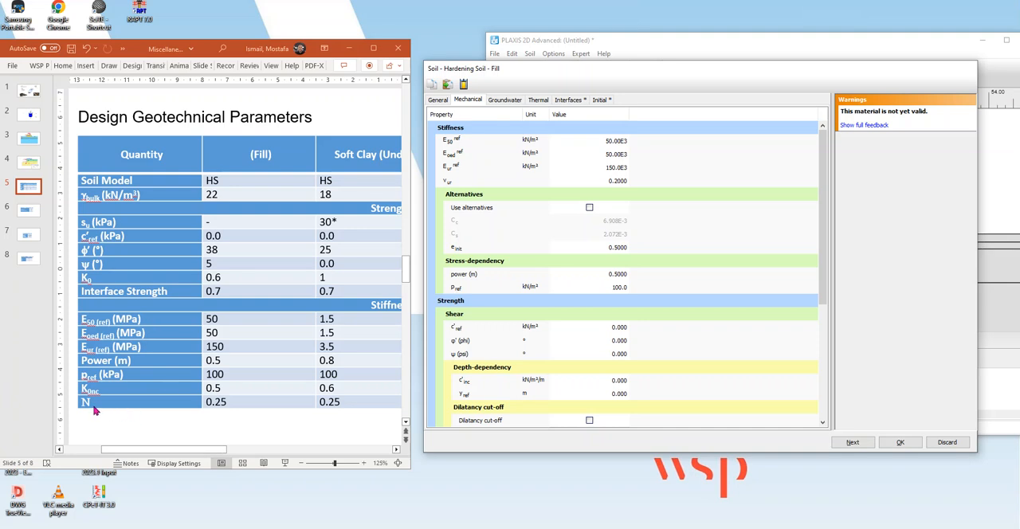
Set the Fill material's unloading-reloading Poisson's ratio to 0.25, as given in the last row of the slide's table.
click(116, 365)
click(237, 364)
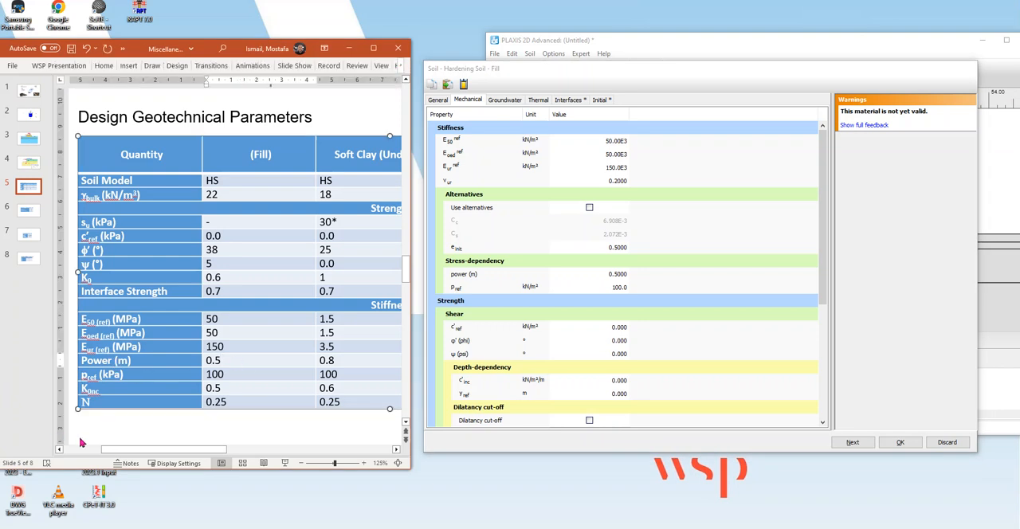
click(86, 403)
double_click(85, 403)
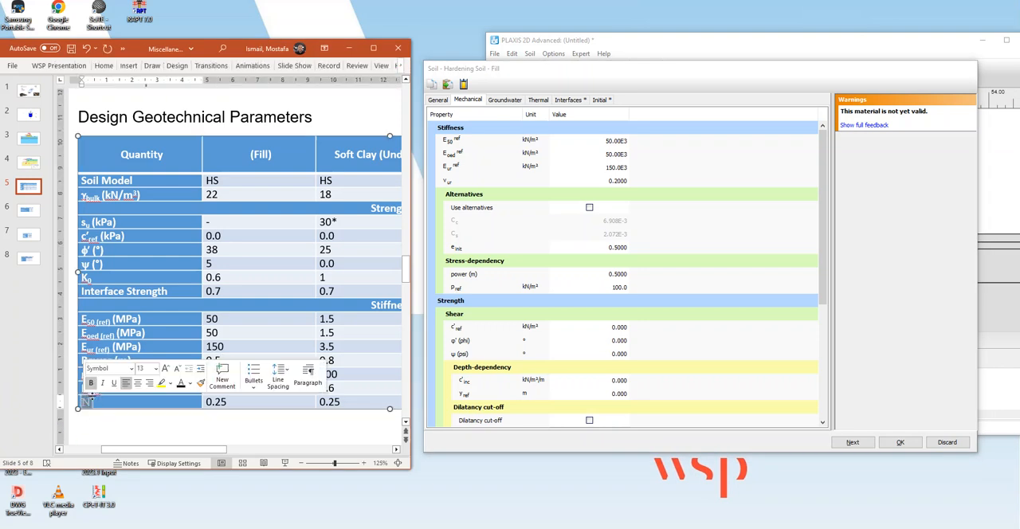
click(614, 182)
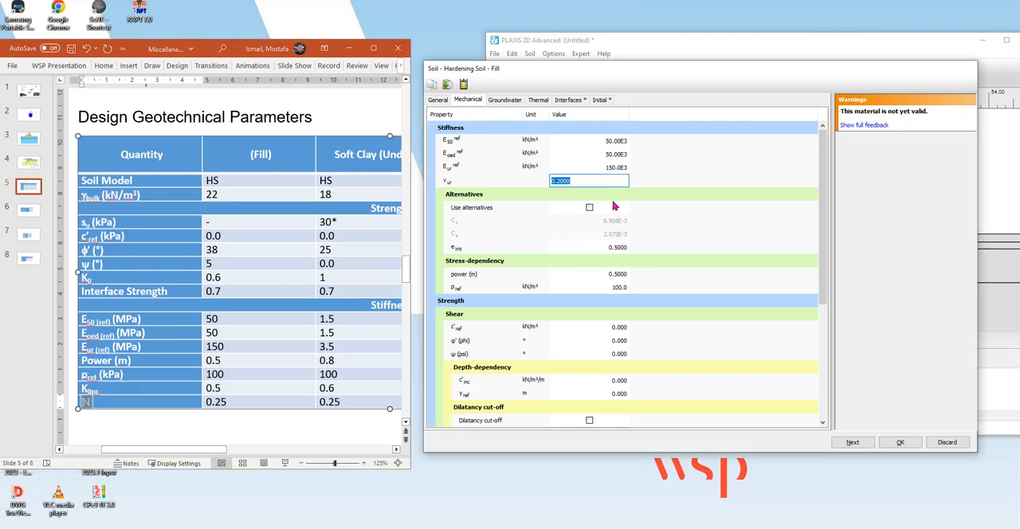
text(.25)
key(Return)
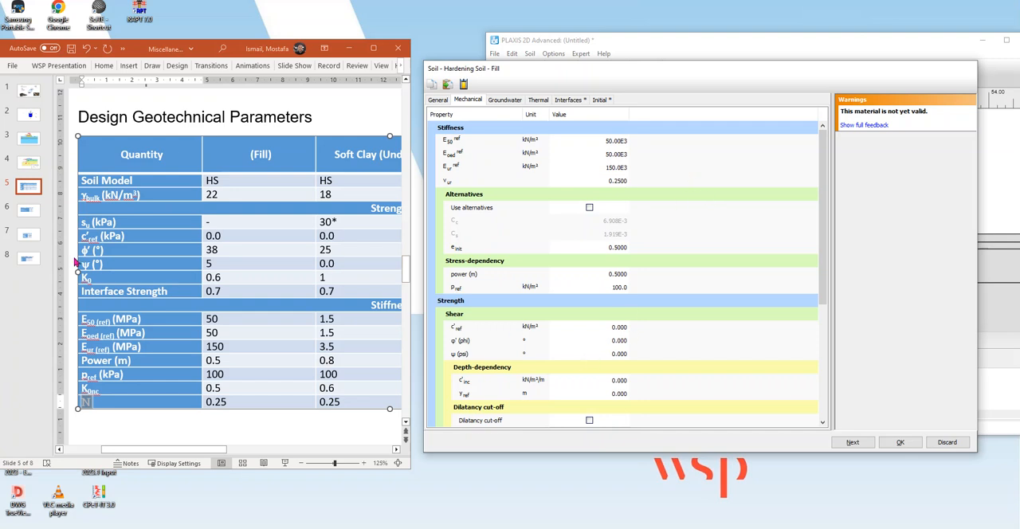
Set the Fill material's friction angle to 38° and its dilatancy angle to 5°.
click(621, 344)
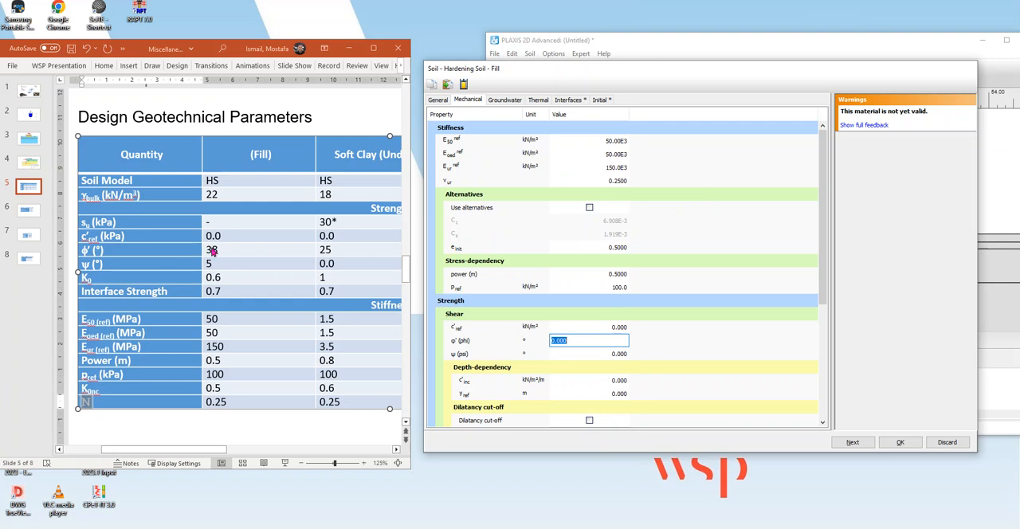
text(38)
click(102, 272)
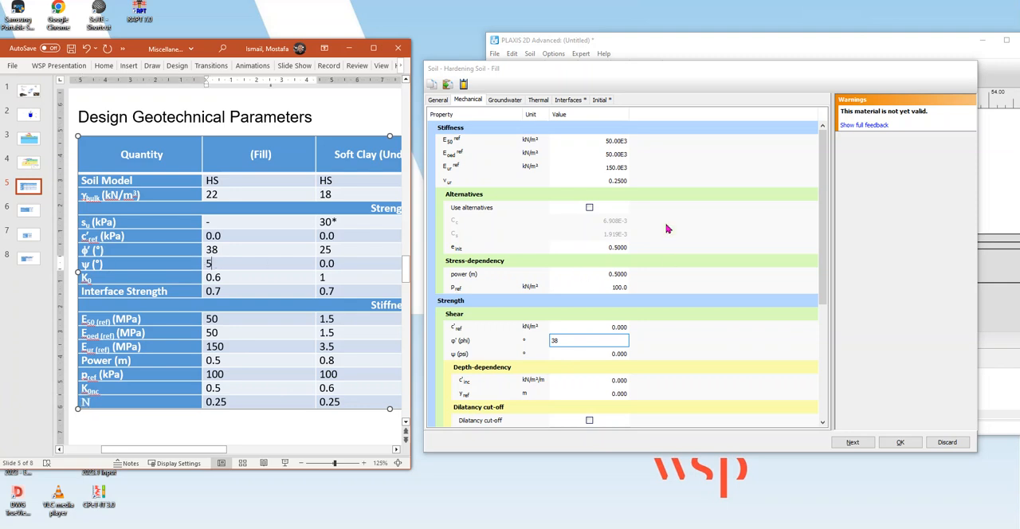
click(683, 168)
click(618, 356)
text(5)
click(746, 239)
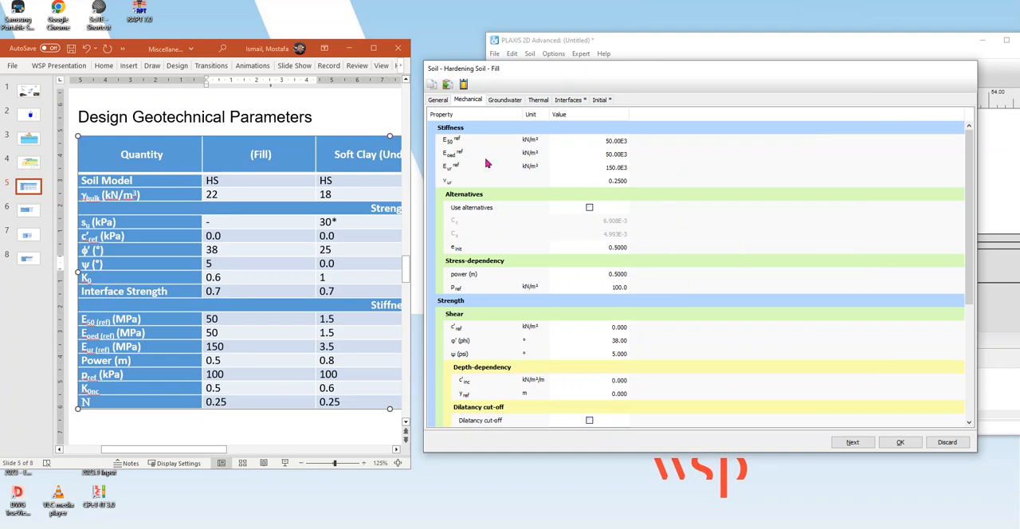
Recheck the Fill material's general and mechanical properties, and set its interface strength to Manual with an Rinter of 0.7.
click(439, 101)
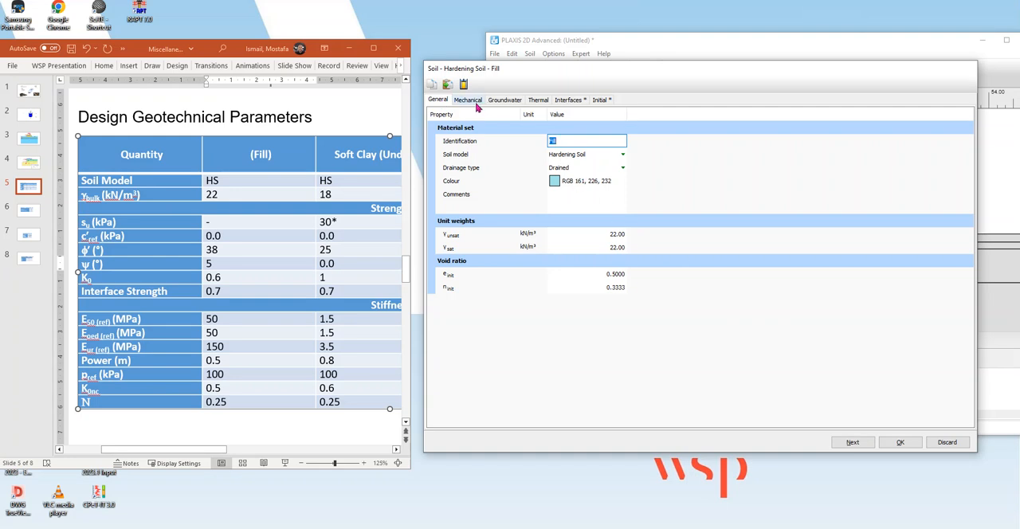
click(470, 102)
click(748, 159)
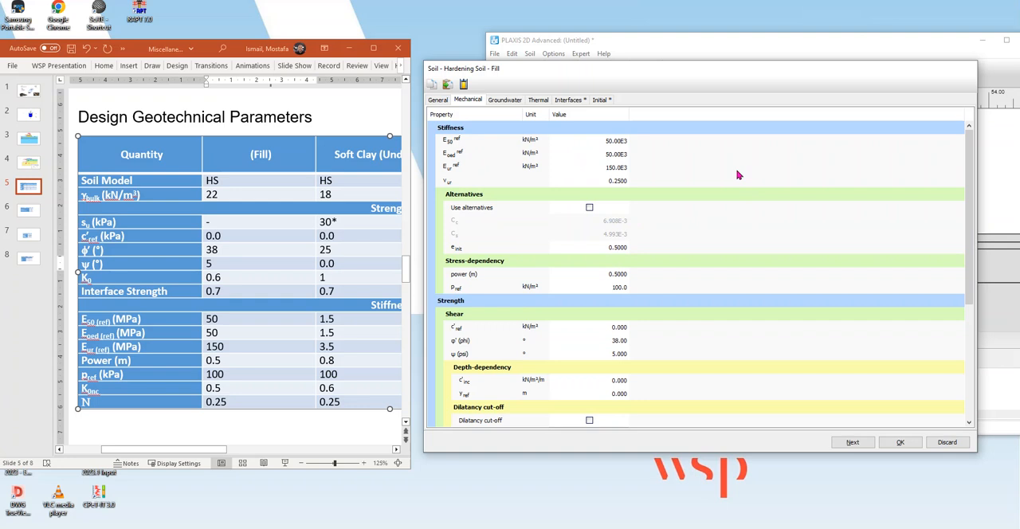
scroll(682, 376, down, 3)
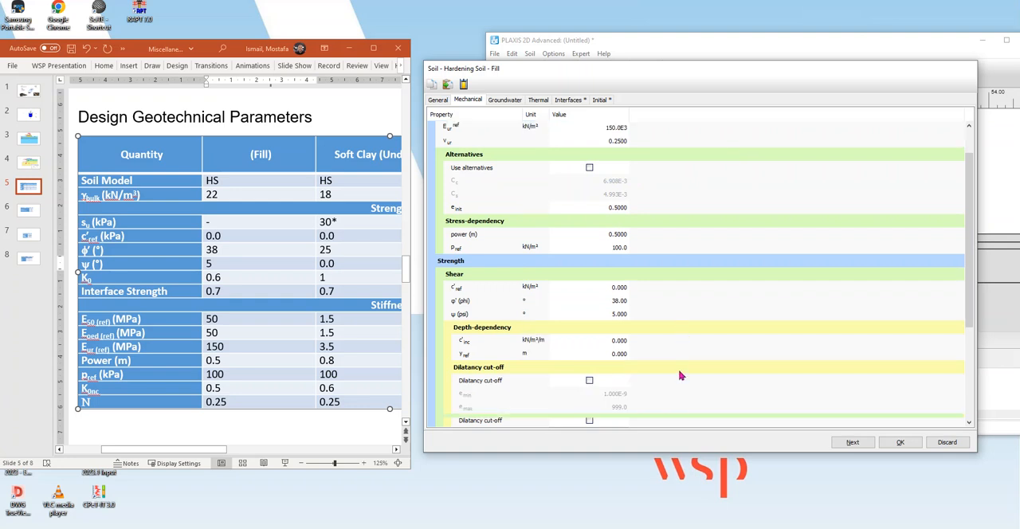
scroll(688, 412, down, 3)
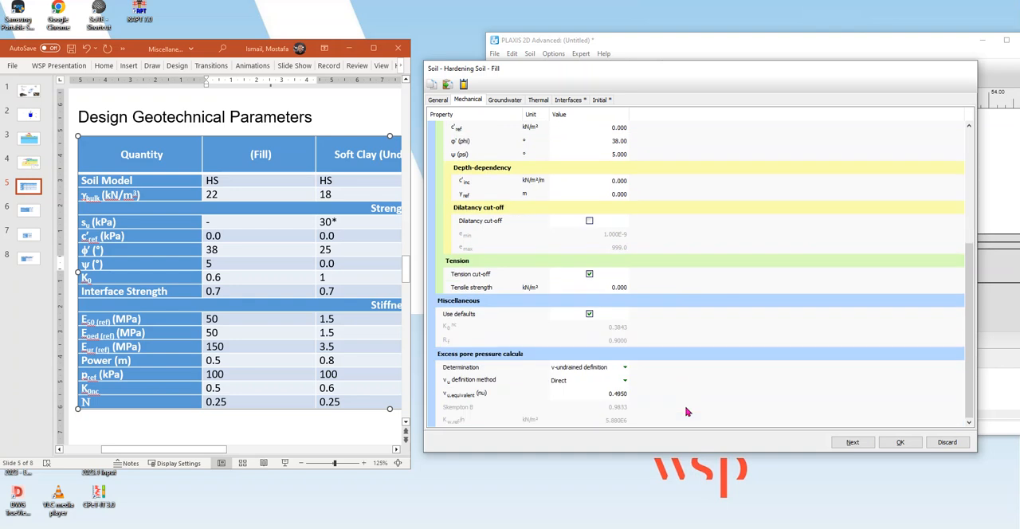
click(570, 100)
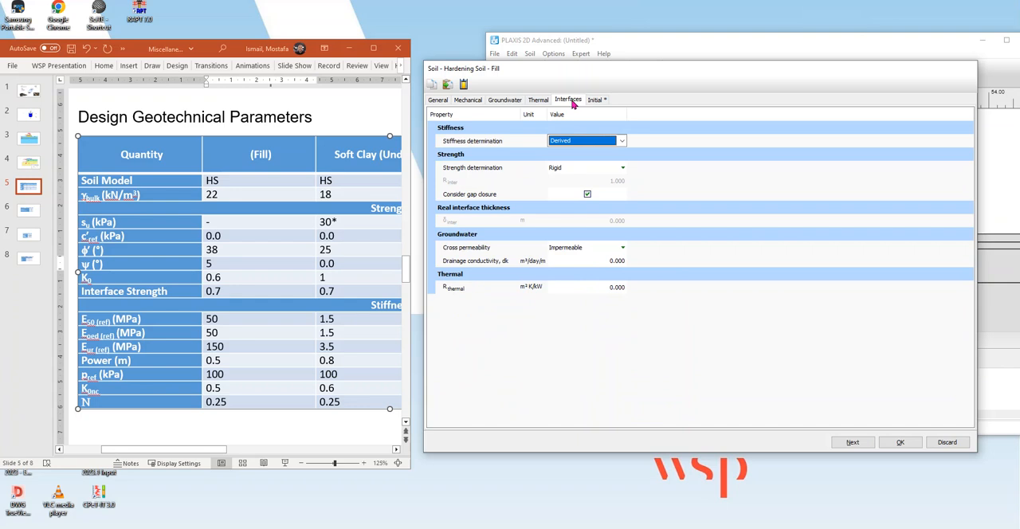
click(582, 167)
click(592, 189)
click(610, 182)
text(.7)
key(Return)
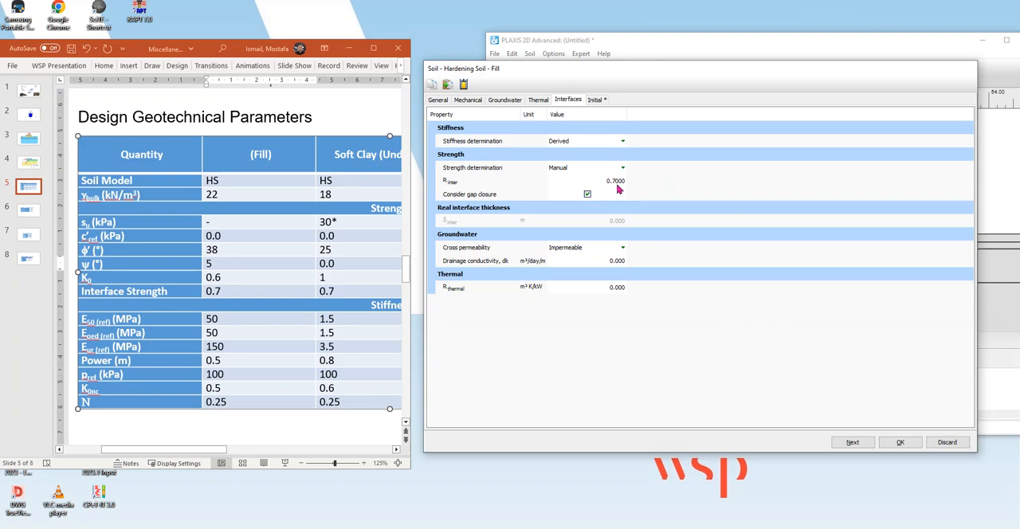
Set the Fill material's K0 determination to Manual with a K0,x of 0.6.
click(601, 101)
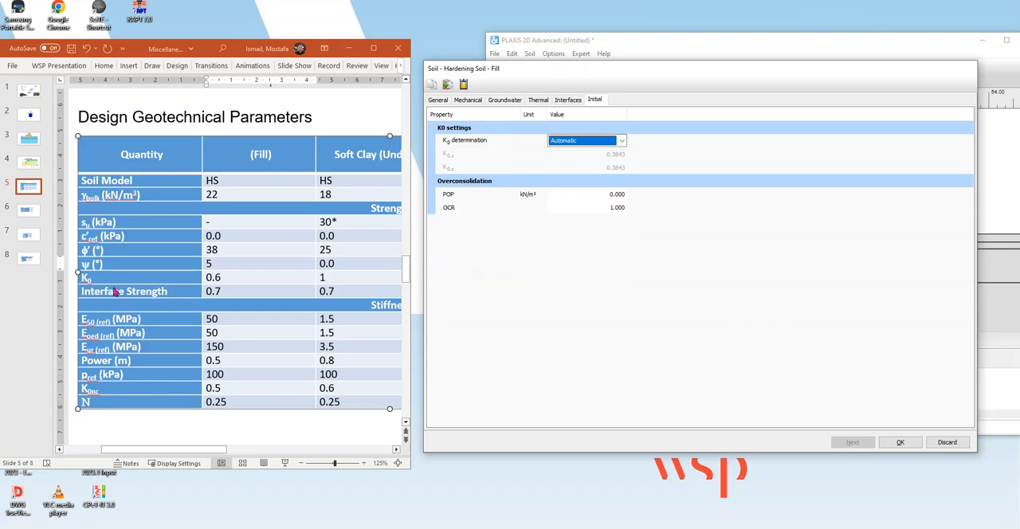
click(596, 143)
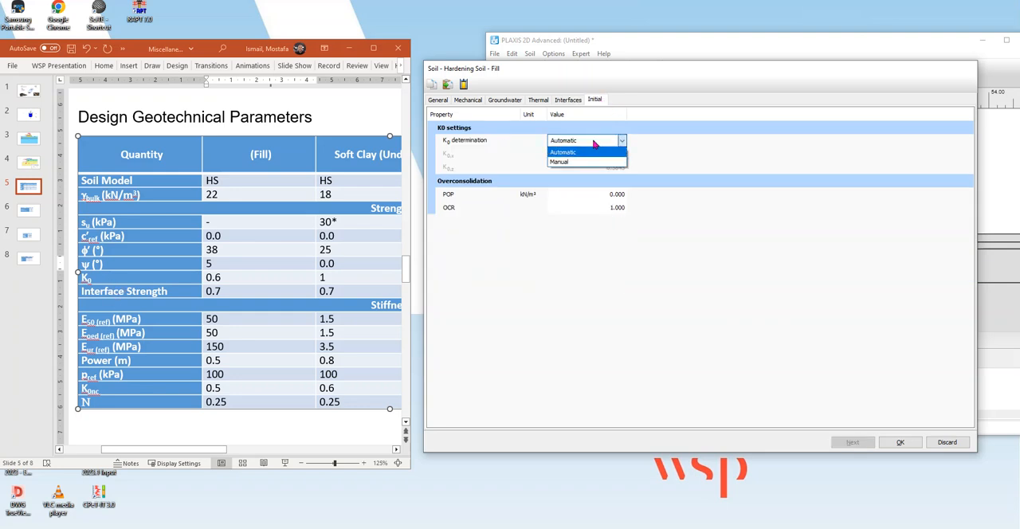
click(590, 162)
click(620, 154)
text(0.6)
key(Return)
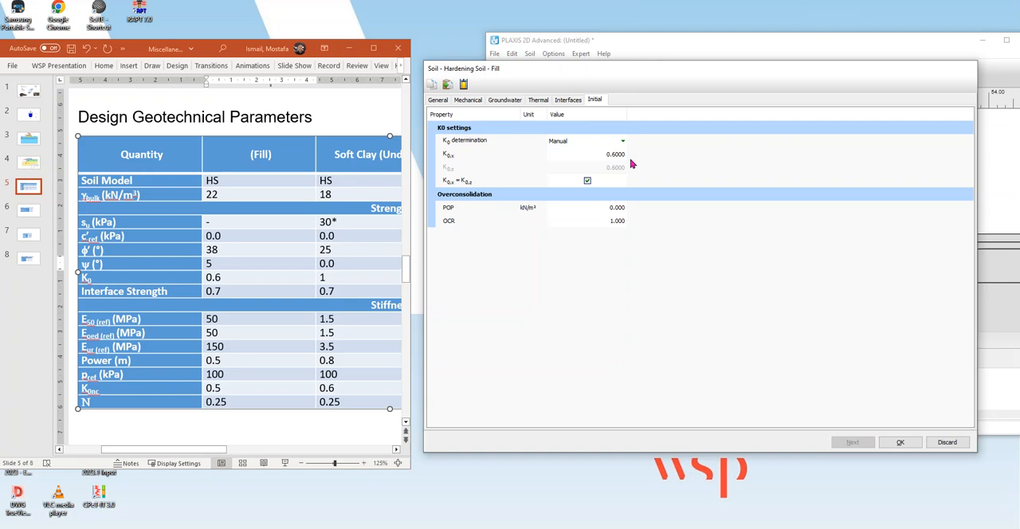
Review the Fill material's mechanical, initial, general and groundwater properties against the slide's parameters.
click(469, 100)
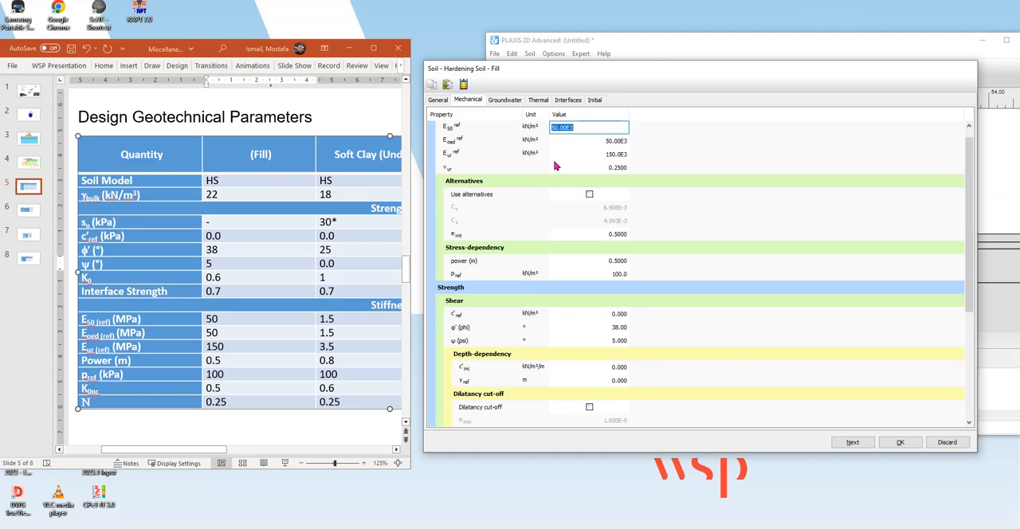
scroll(743, 292, down, 4)
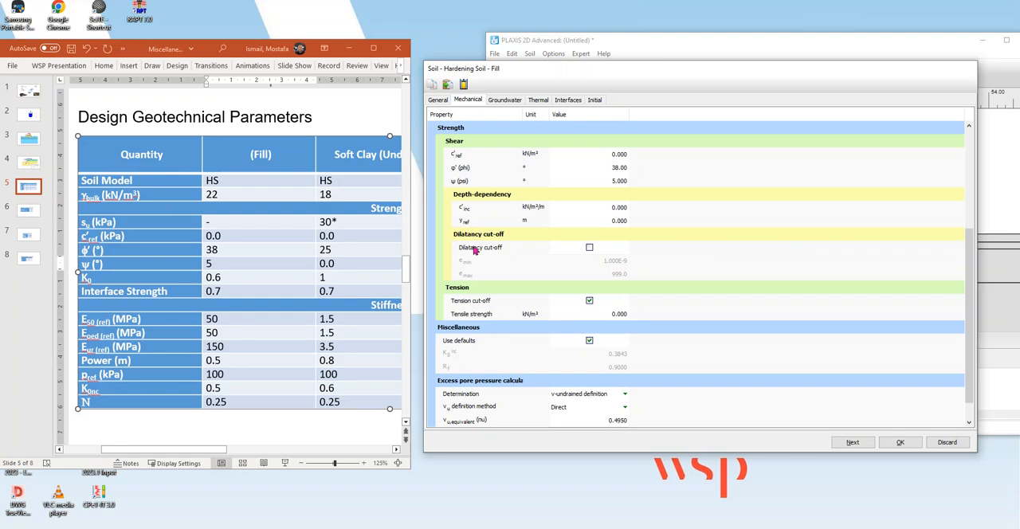
click(595, 101)
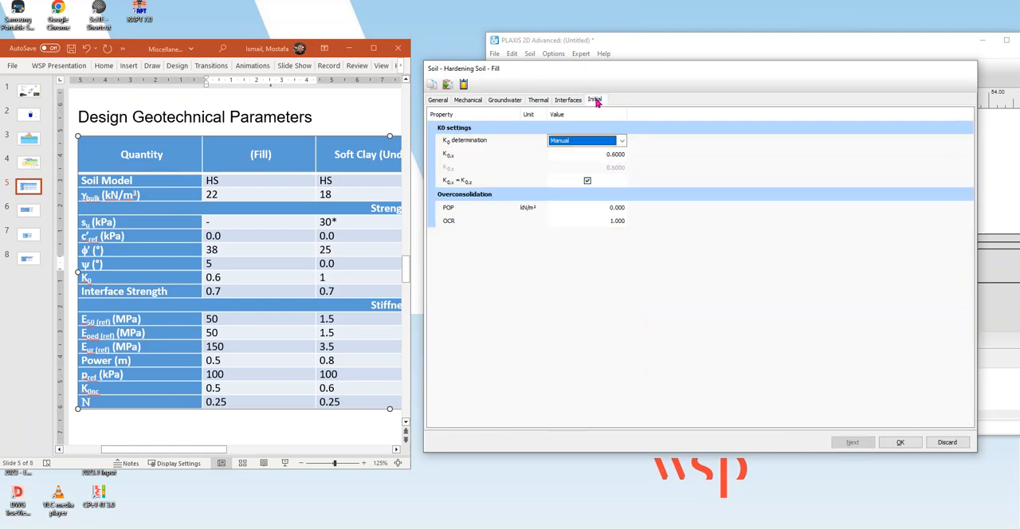
click(439, 101)
click(470, 101)
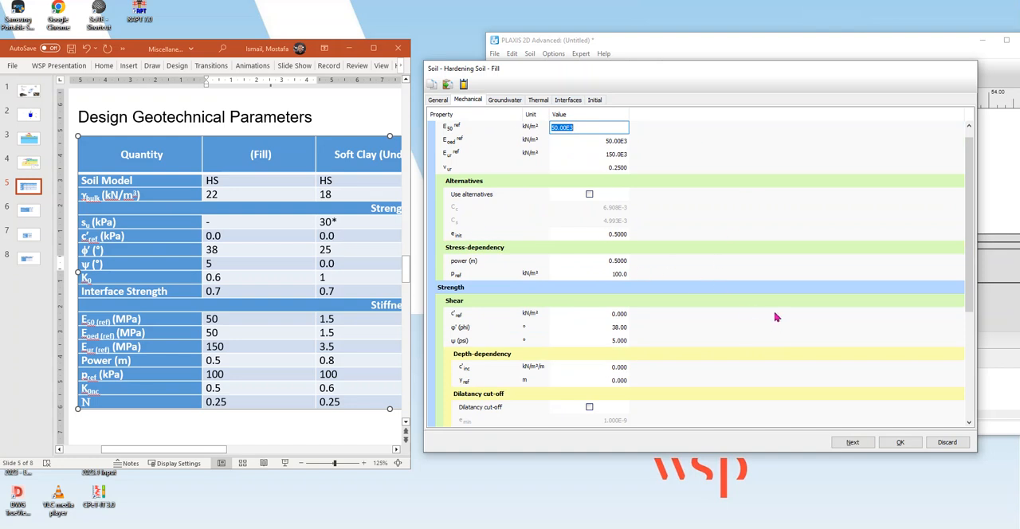
click(507, 101)
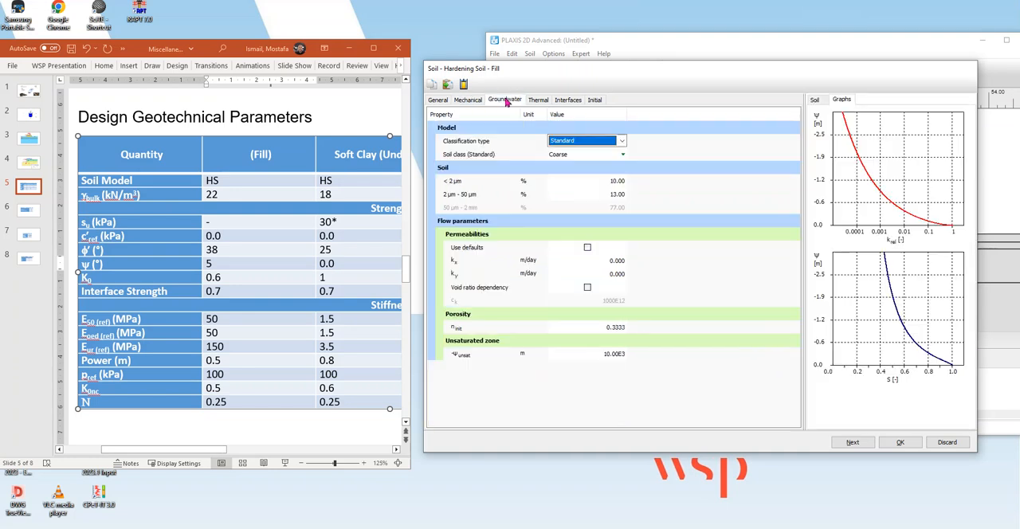
Save the Fill material set and duplicate it as the basis for a new soil material.
click(913, 443)
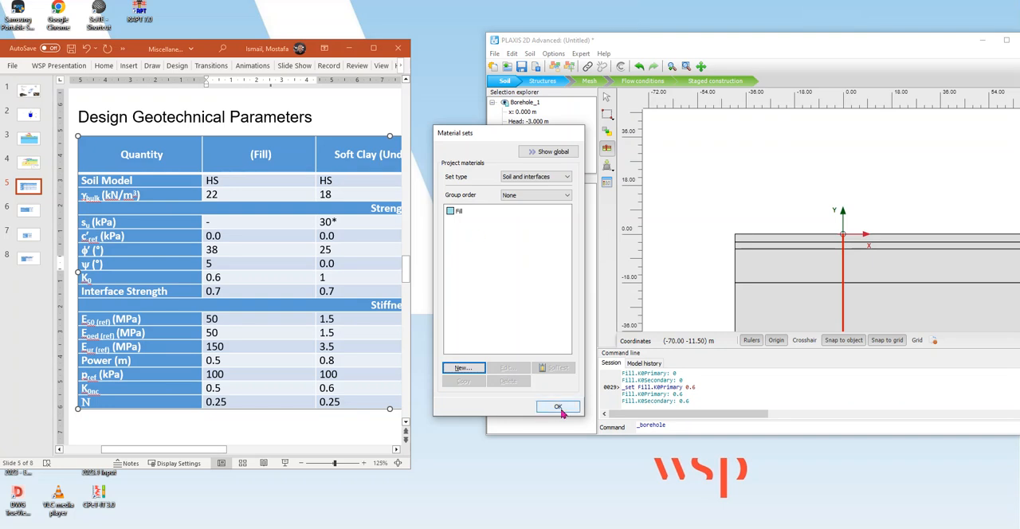
click(471, 212)
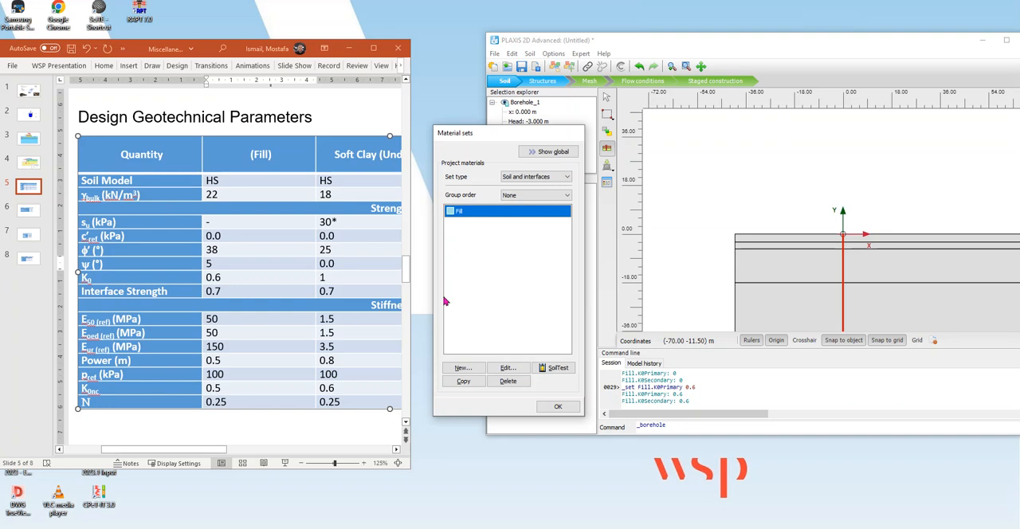
click(471, 383)
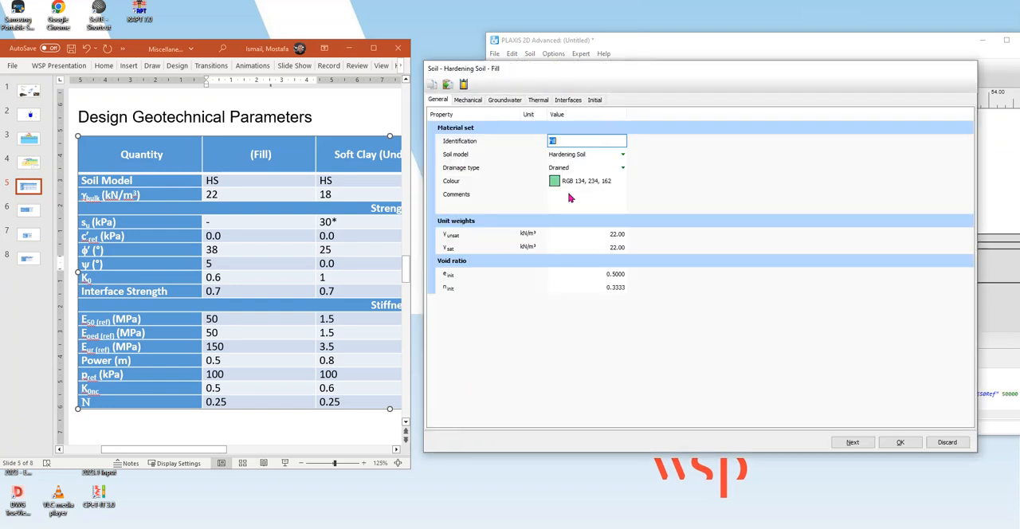
Colour the copied material pink (RGB 234, 134, 234) and rename it "Softy CLAY".
click(561, 184)
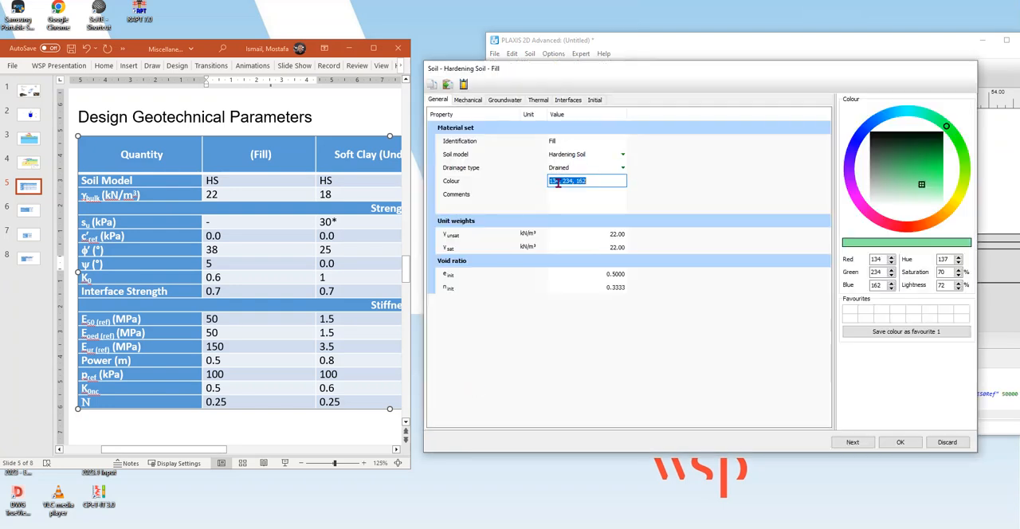
click(857, 199)
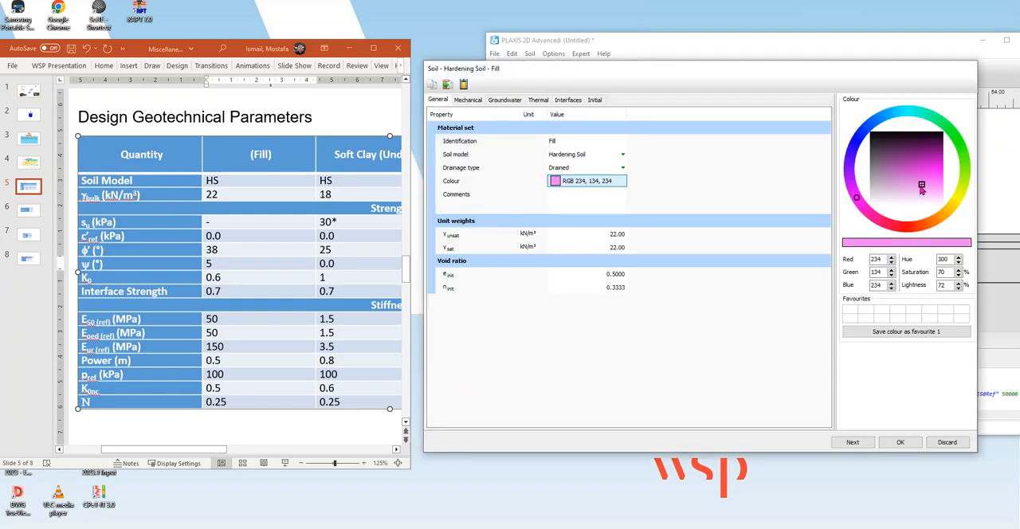
click(576, 141)
text(Softy CLAY)
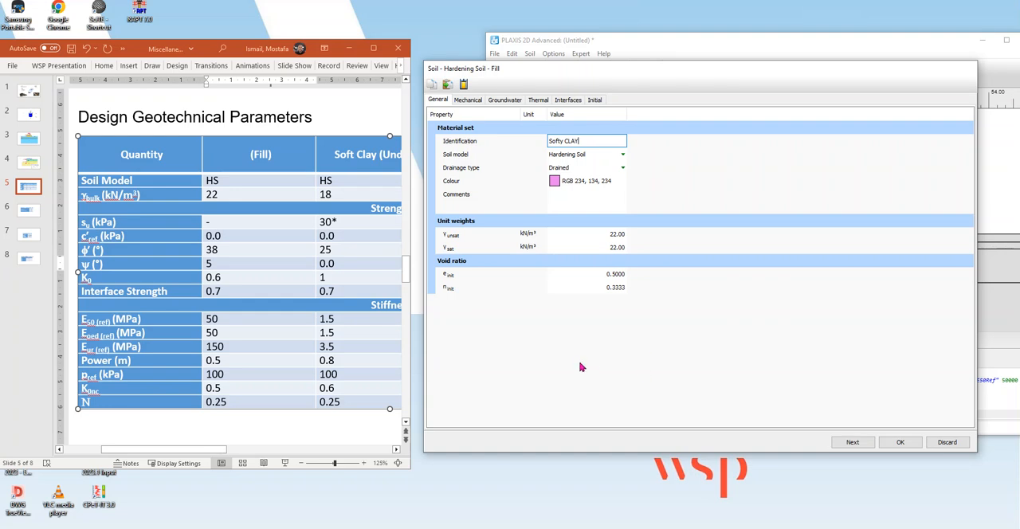
click(704, 152)
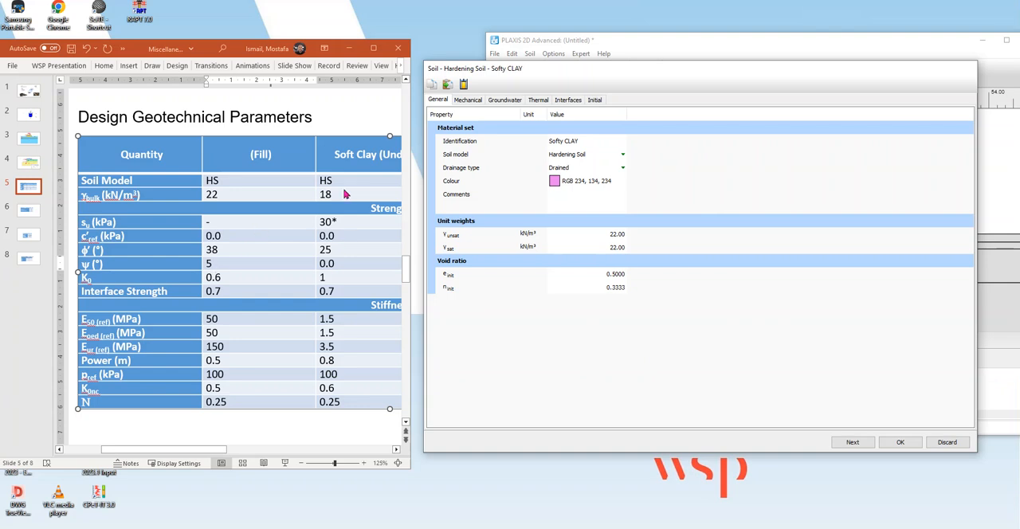
Keep the Hardening Soil model for Softy CLAY and set its drainage type to Undrained A.
click(591, 158)
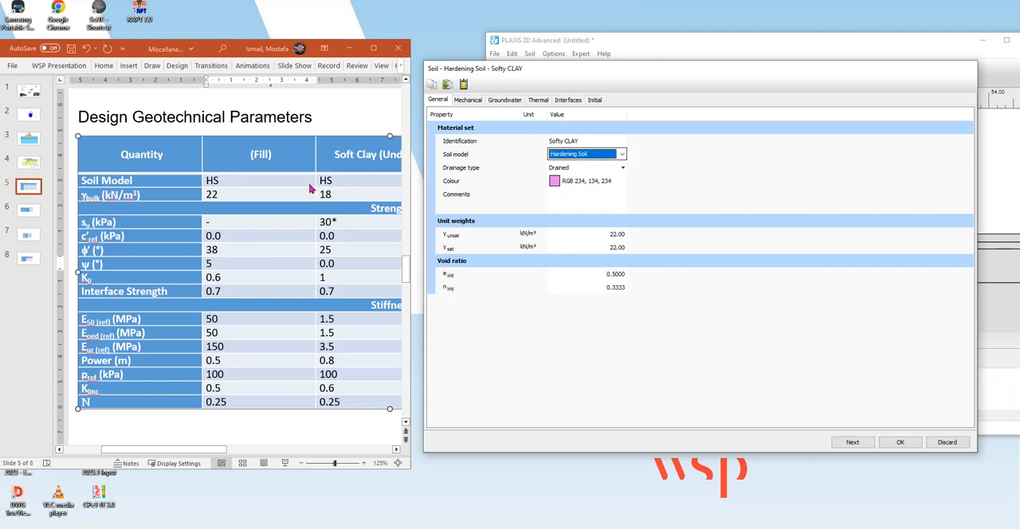
click(604, 170)
click(603, 173)
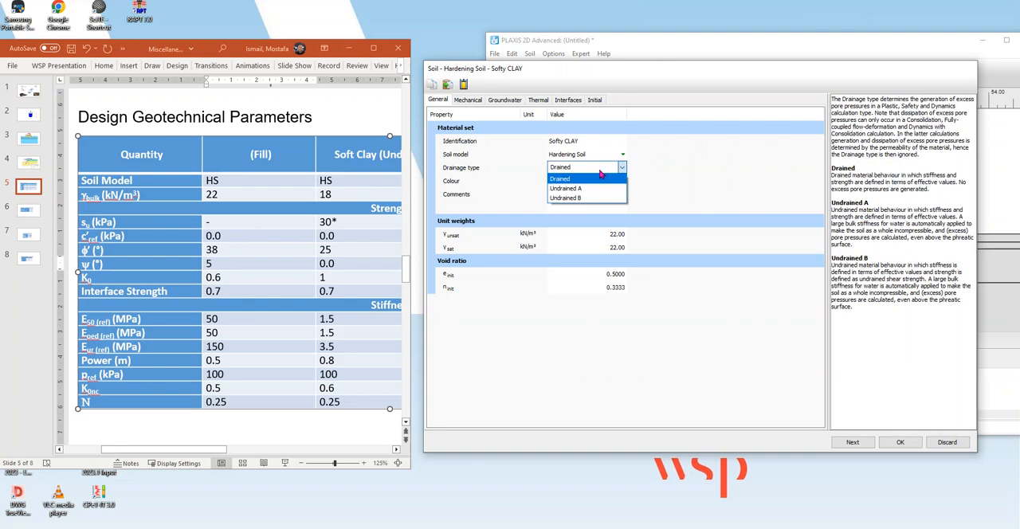
click(587, 195)
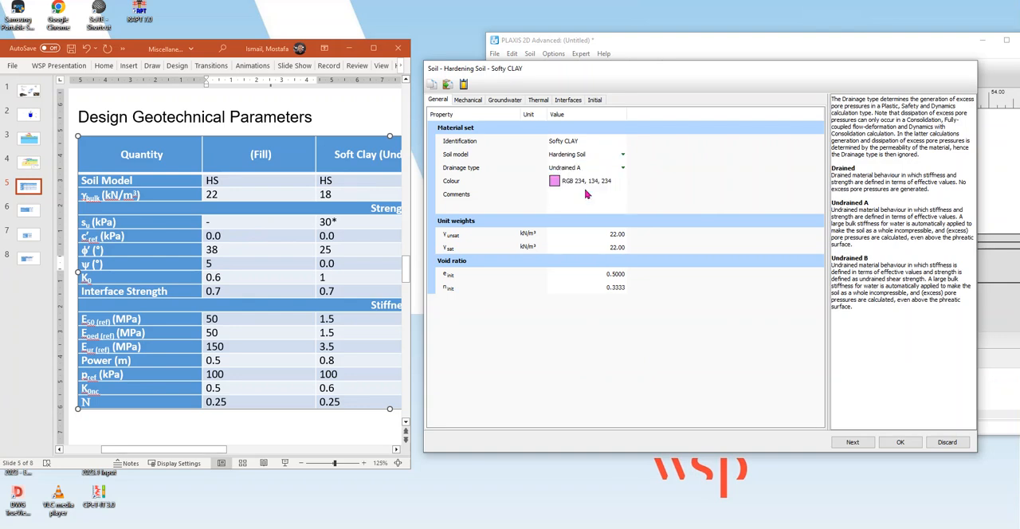
Set Softy CLAY's unsaturated and saturated unit weights to 18 kN/m³.
click(619, 234)
text(1)
click(616, 248)
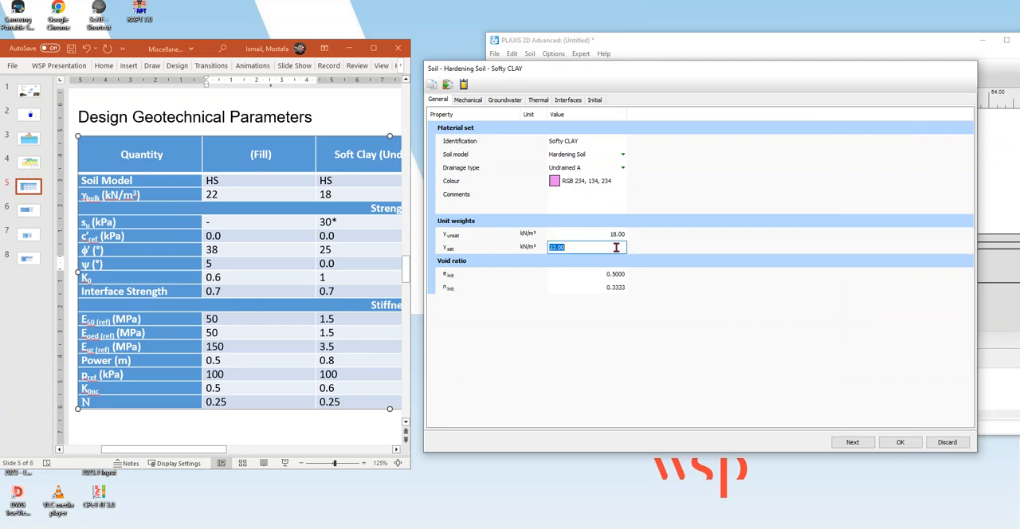
text(18)
key(Return)
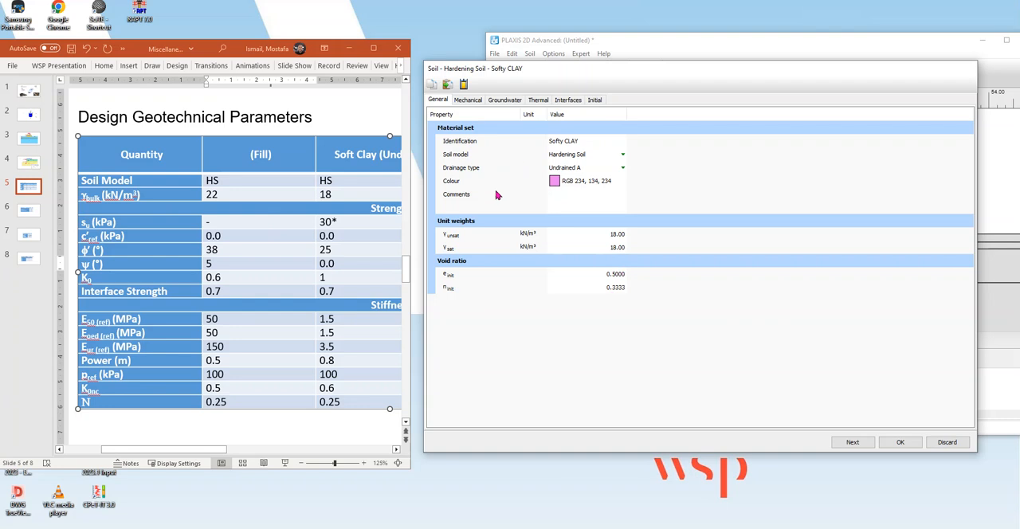
Review Softy CLAY's drainage type options, comparing Undrained A and Undrained B, and leave Undrained A selected.
click(464, 101)
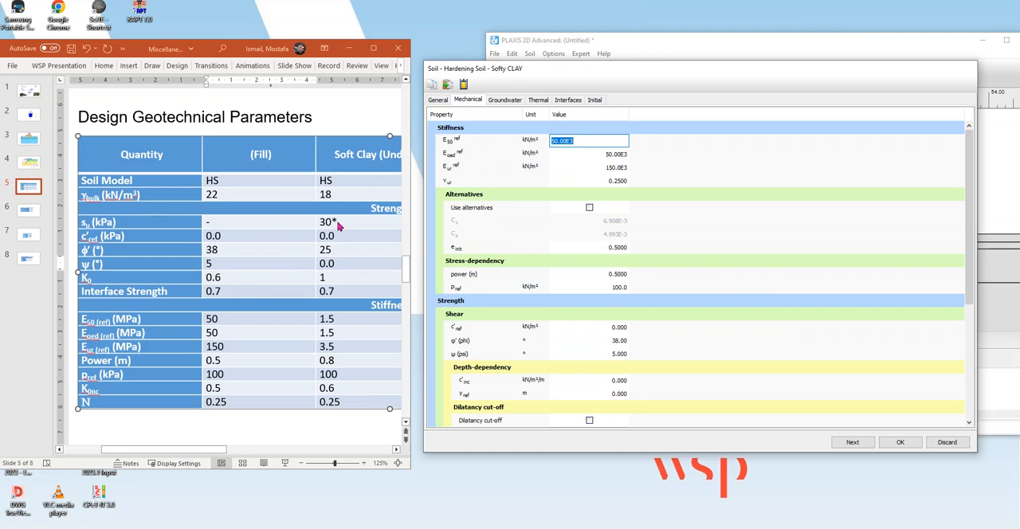
click(439, 99)
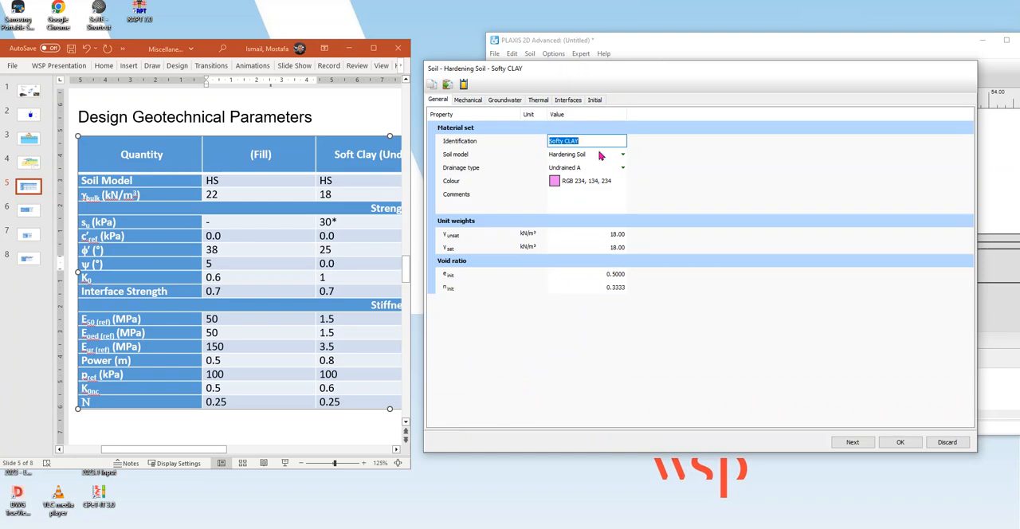
click(586, 168)
click(586, 167)
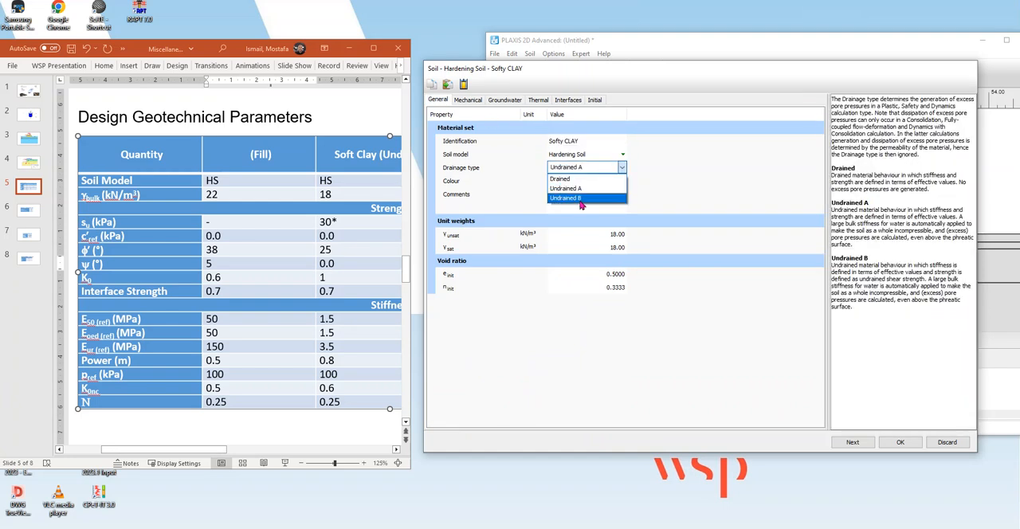
click(650, 68)
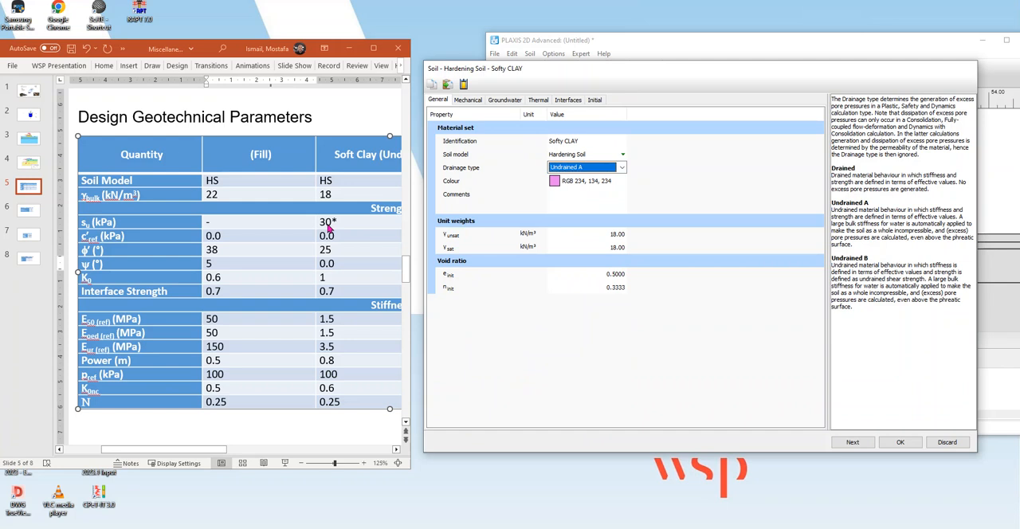
Set Softy CLAY's friction angle to 25° and its dilatancy angle to 0°.
click(469, 100)
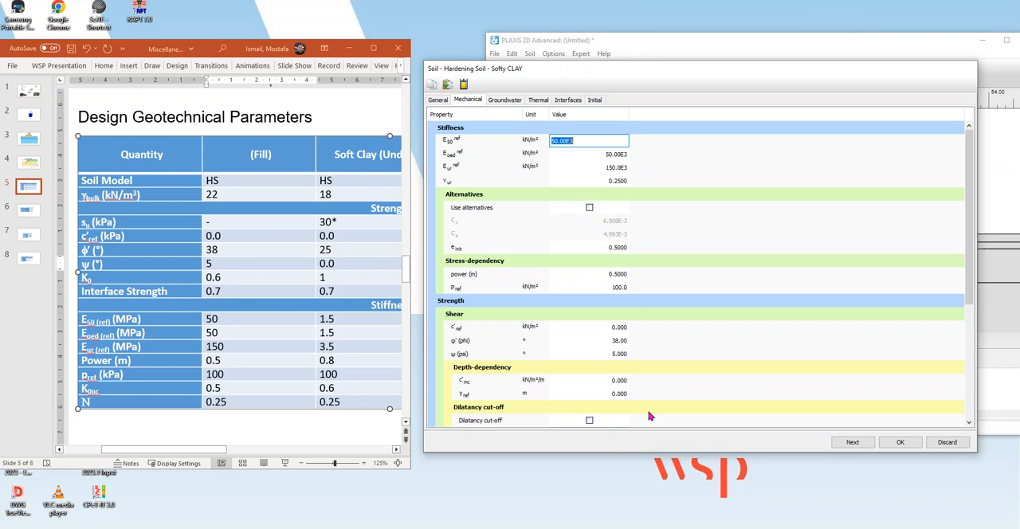
click(622, 343)
text(25)
click(621, 356)
text(0)
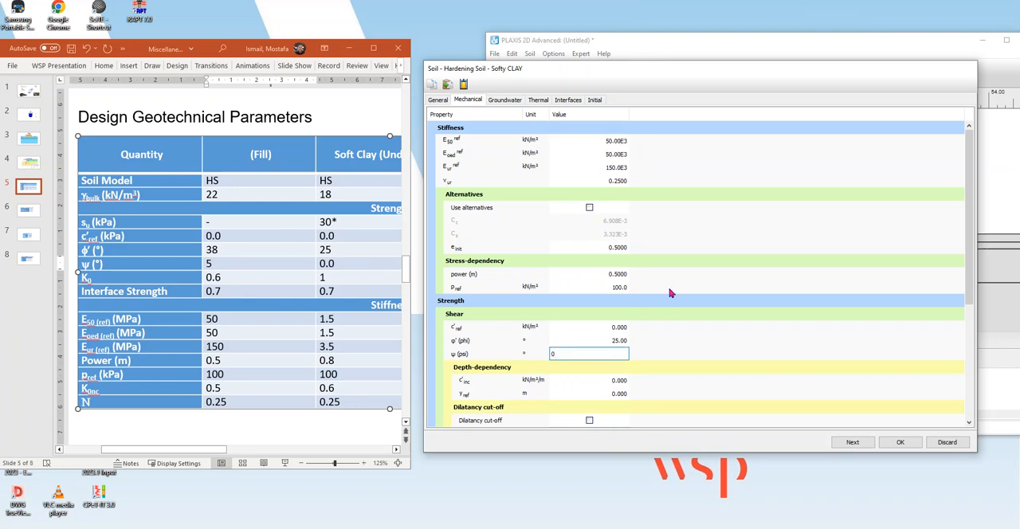
key(Return)
Compare Softy CLAY's cohesion, friction angle and other strength properties with the undrained shear strength on the slide.
click(620, 330)
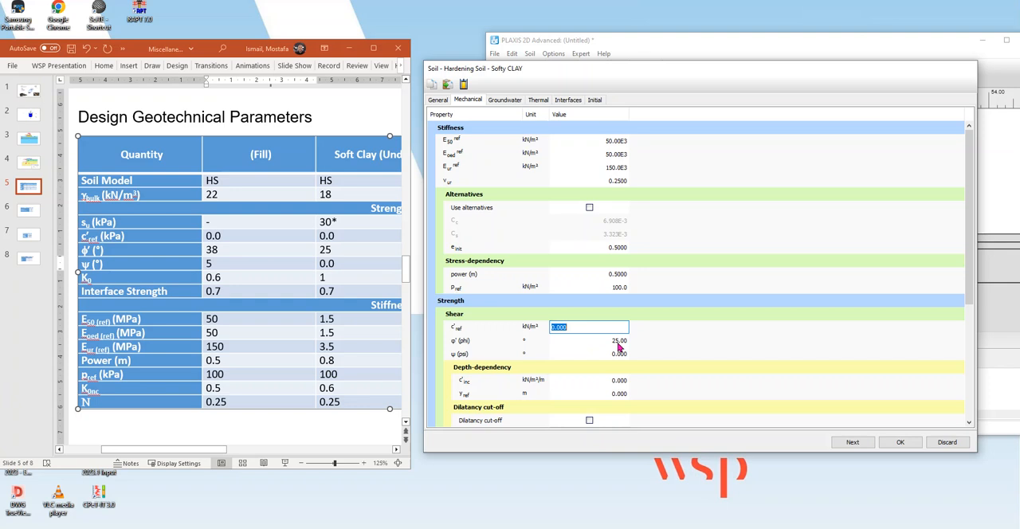
click(616, 344)
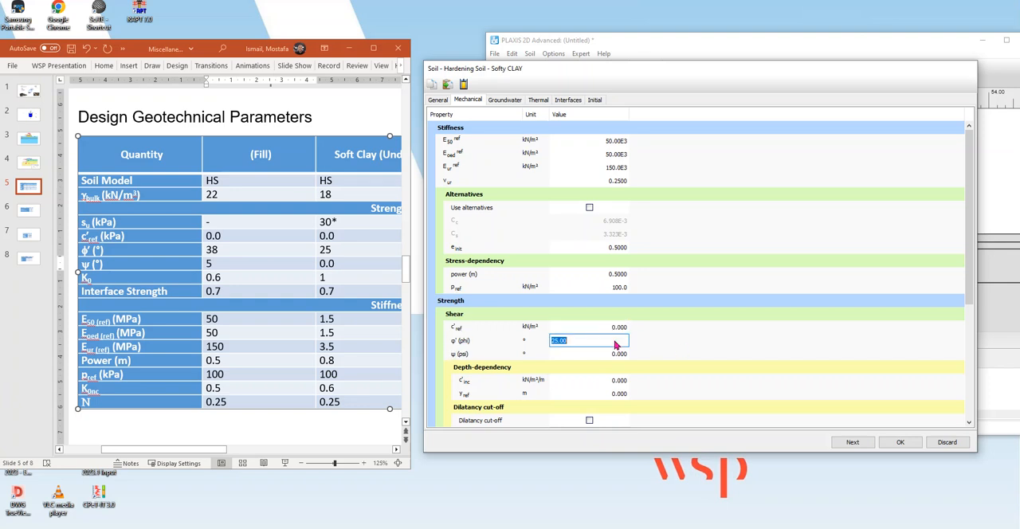
click(333, 224)
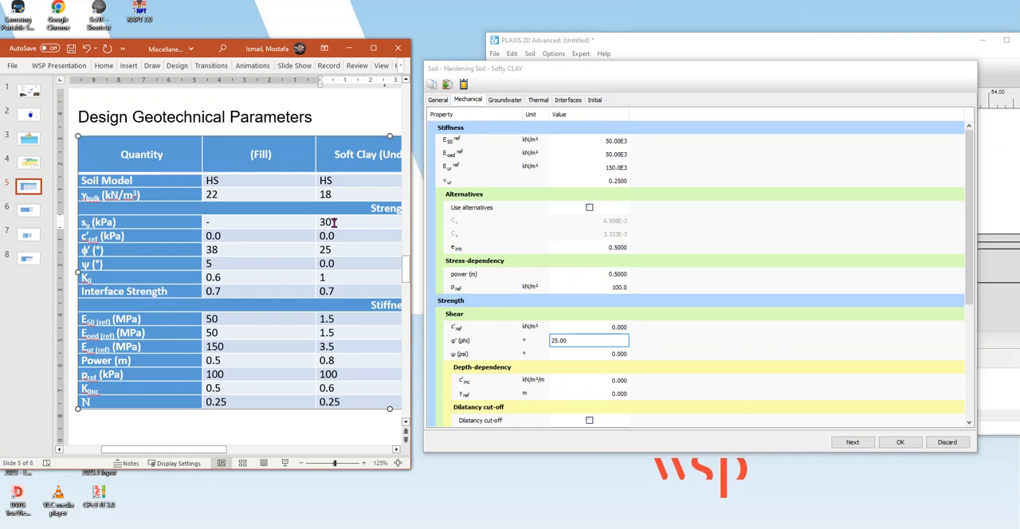
click(607, 333)
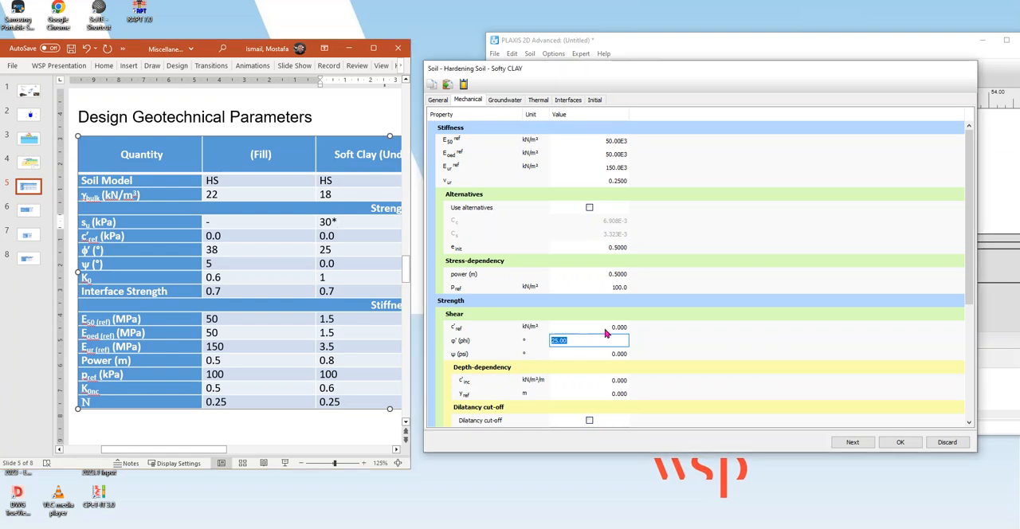
click(609, 344)
click(333, 223)
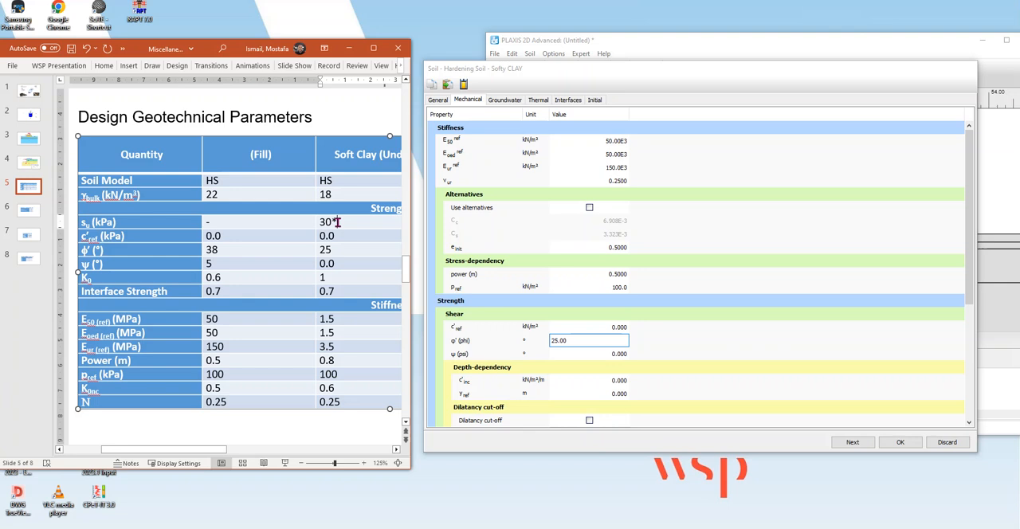
scroll(676, 367, down, 2)
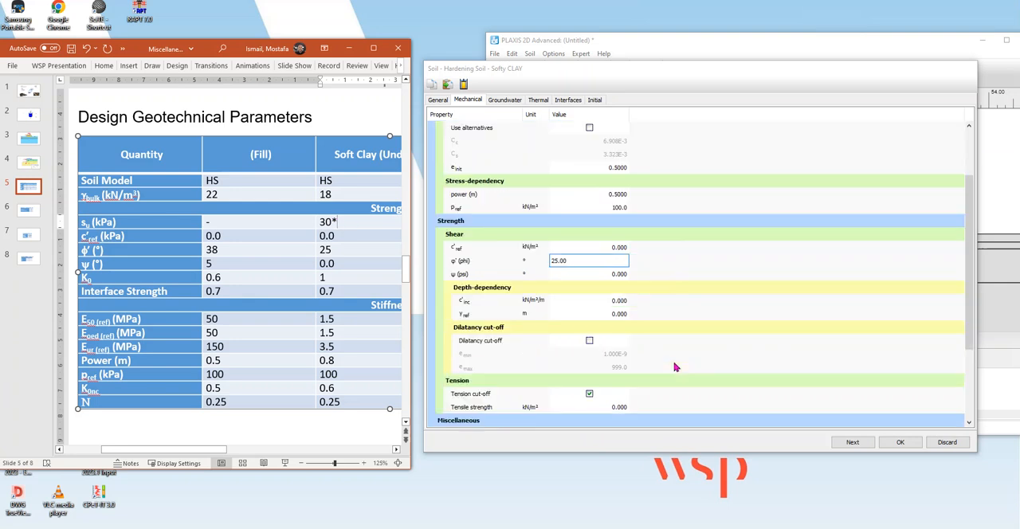
scroll(676, 367, up, 2)
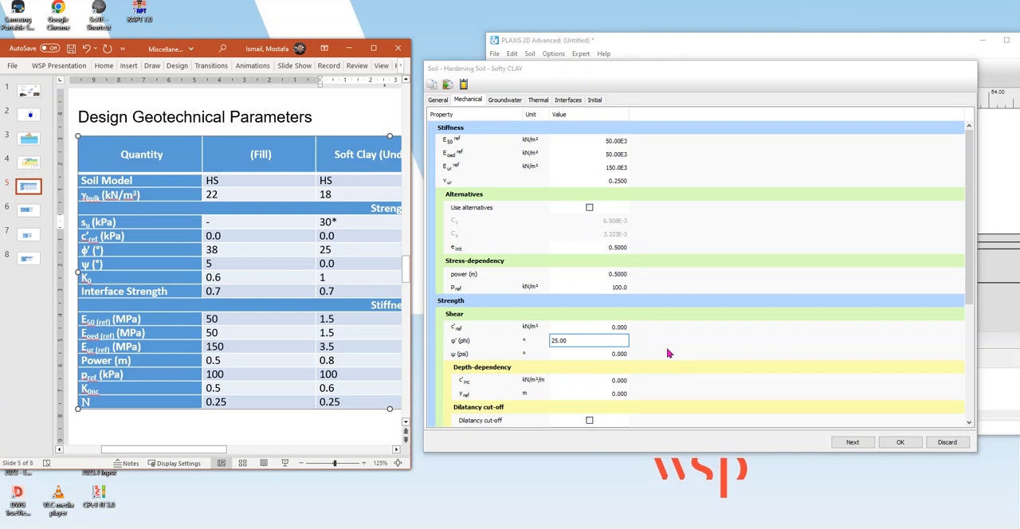
Set Softy CLAY's reference stiffnesses to 1500 kN/m² for E50, 1500 kN/m² for Eoed and 3500 kN/m² for Eur.
click(617, 144)
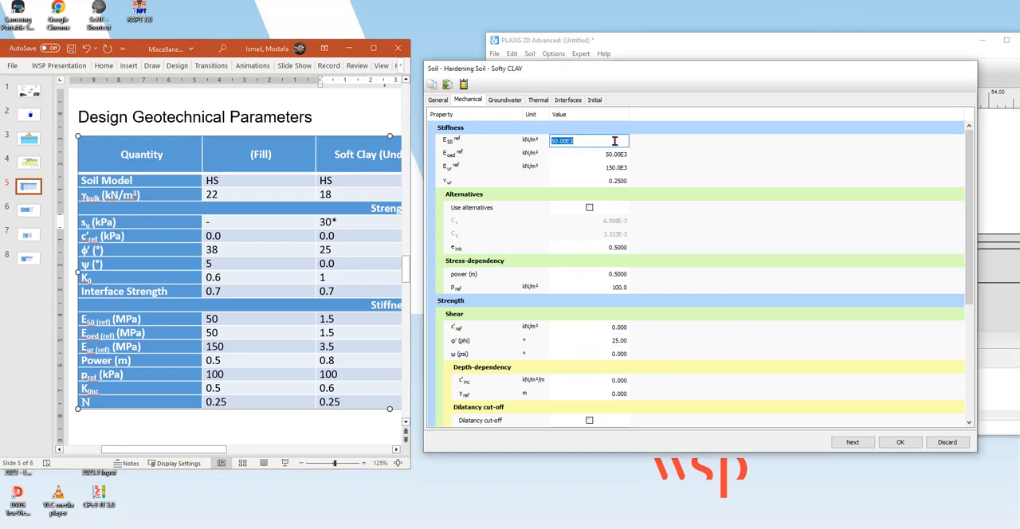
text(1500)
click(617, 154)
text(1500)
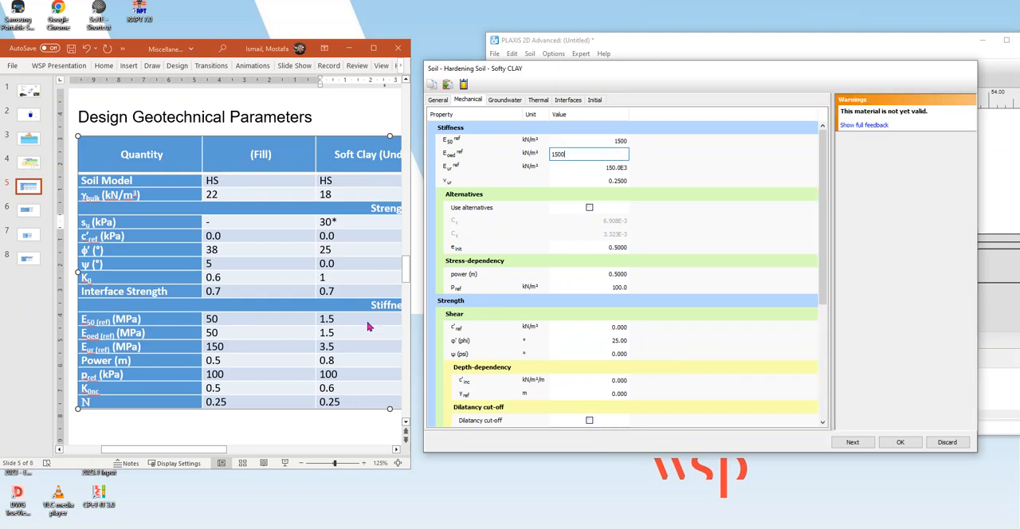
click(610, 167)
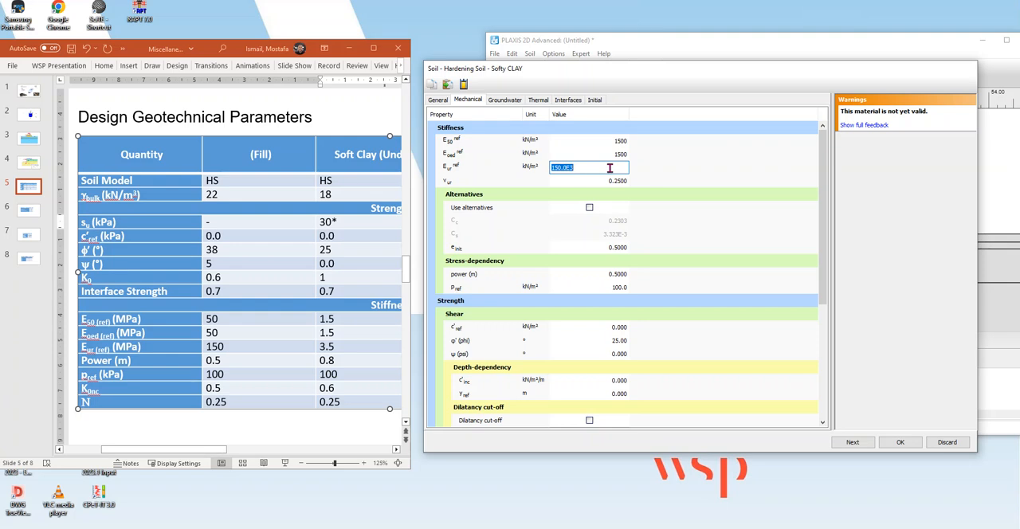
text(3500)
key(Return)
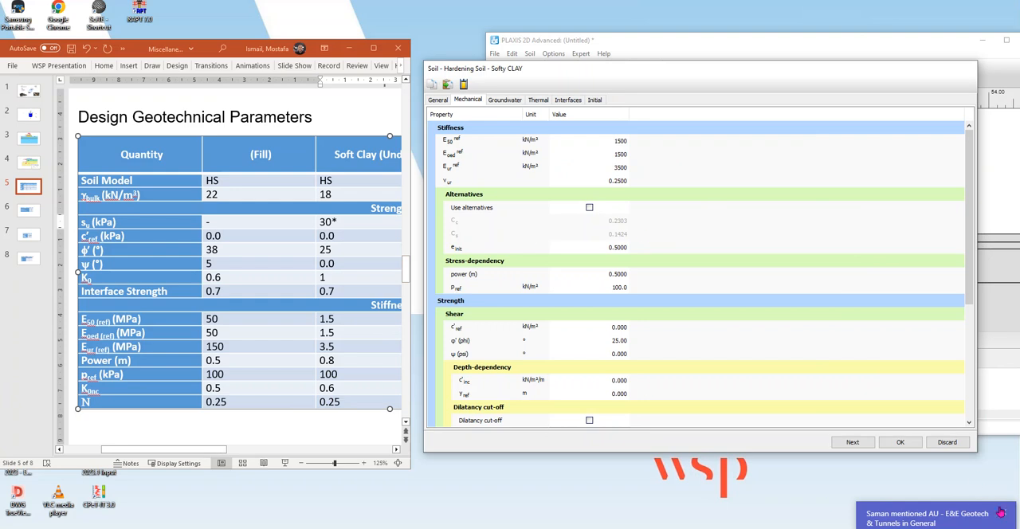
Check Softy CLAY's interface strength settings and set its K0,x to 1.
click(1002, 513)
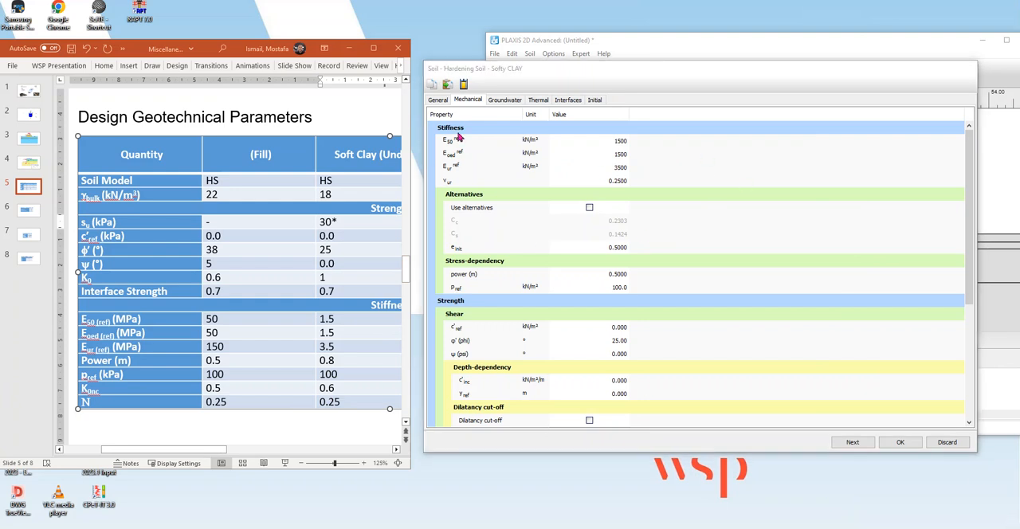
click(567, 104)
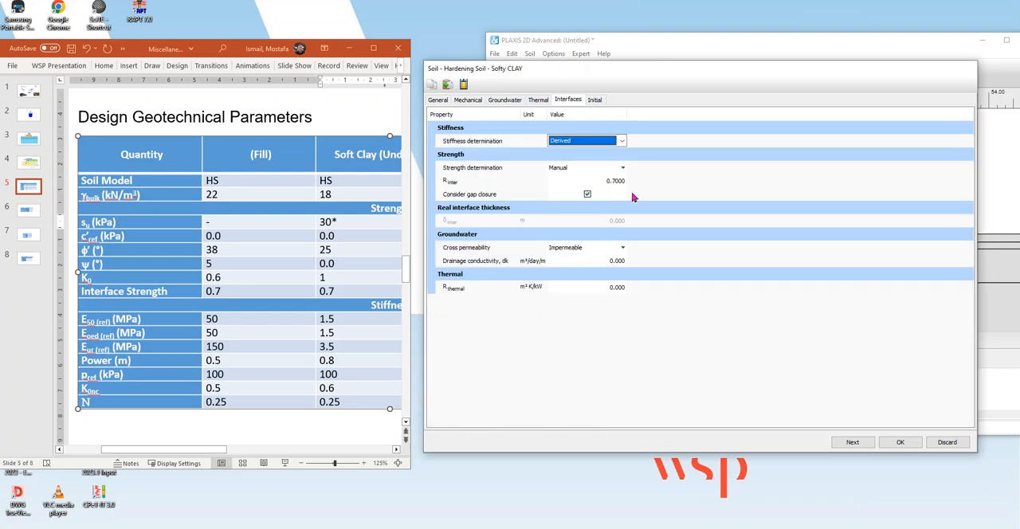
click(595, 100)
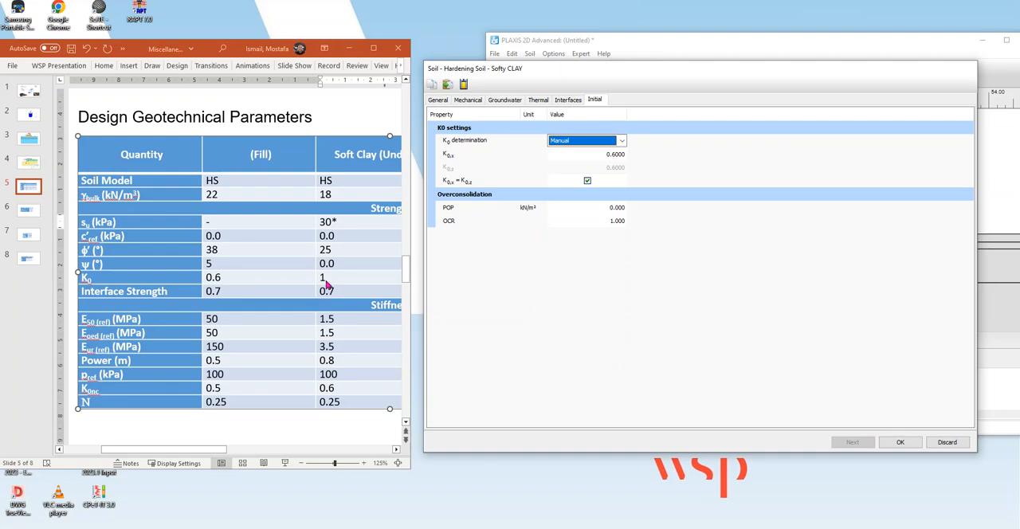
click(610, 156)
text(1)
key(Return)
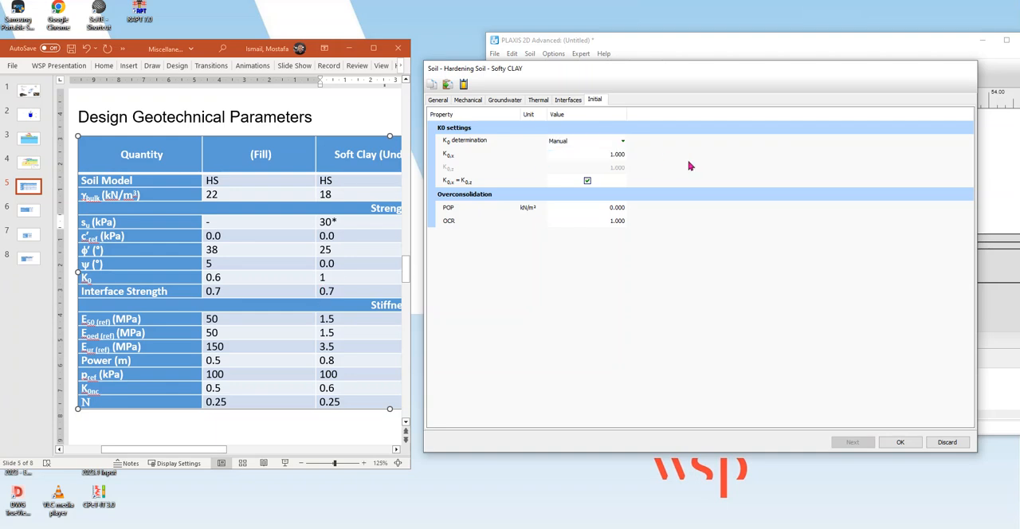
Review Softy CLAY's mechanical parameters and accept the material set.
click(483, 103)
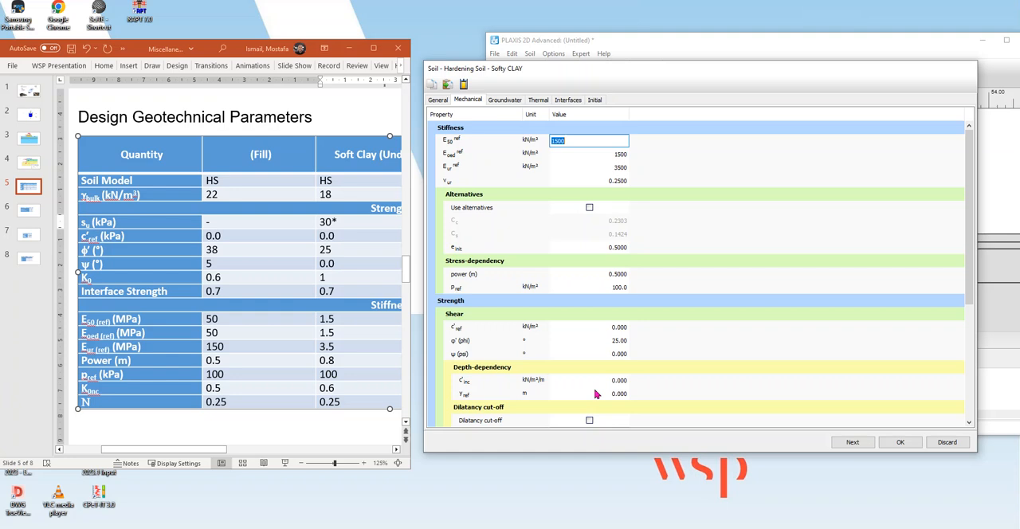
scroll(597, 394, down, 5)
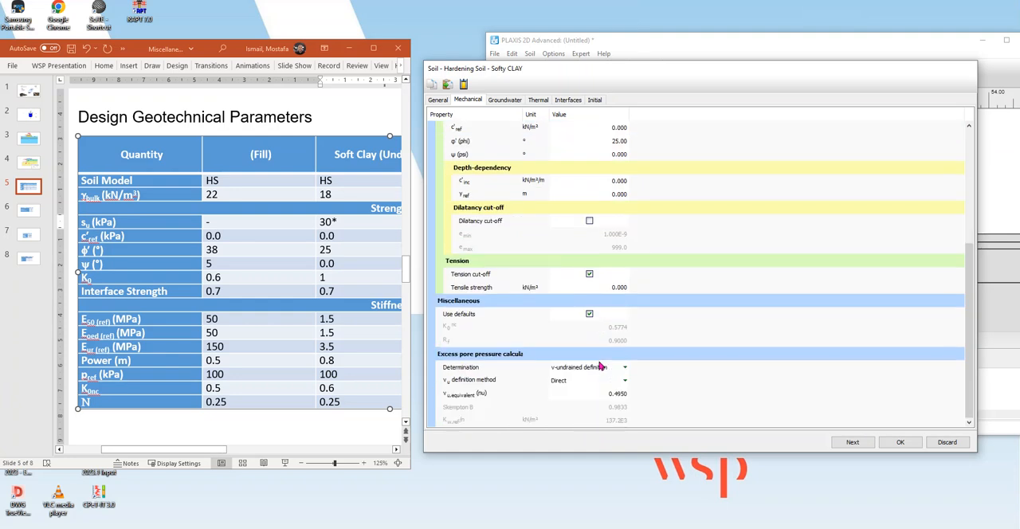
scroll(629, 321, up, 2)
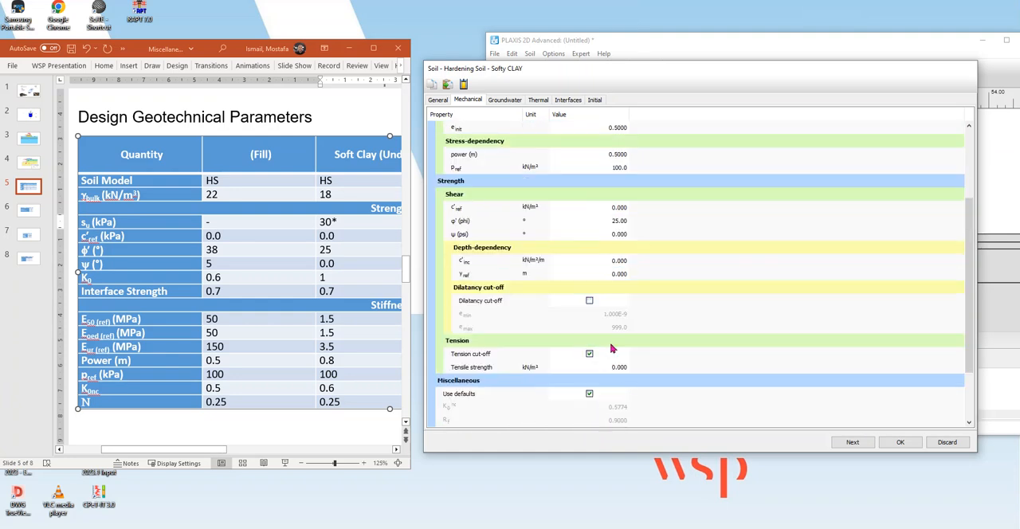
scroll(612, 348, up, 3)
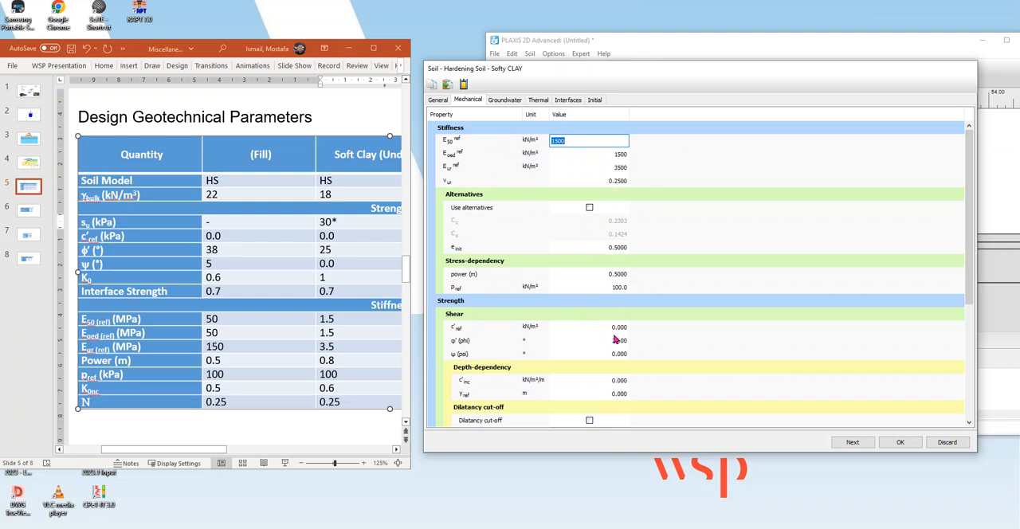
click(901, 444)
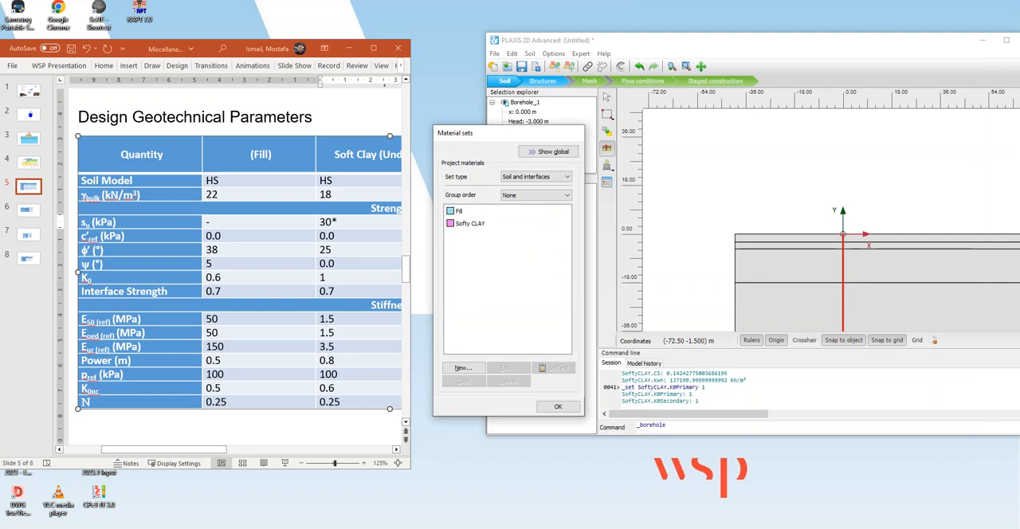
Check the dry excavation section and the Calcarenite column of the Design Geotechnical Parameters table on the slides.
click(338, 222)
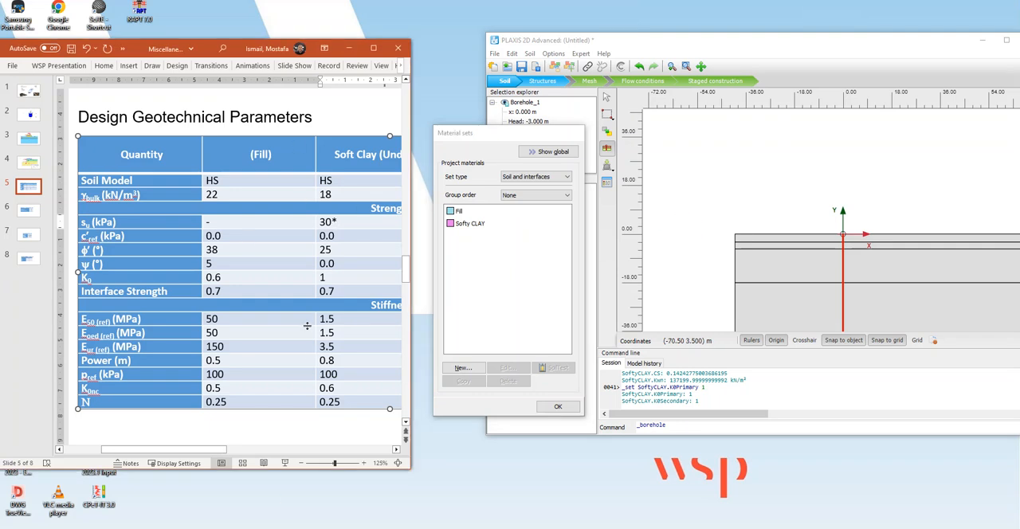
click(28, 163)
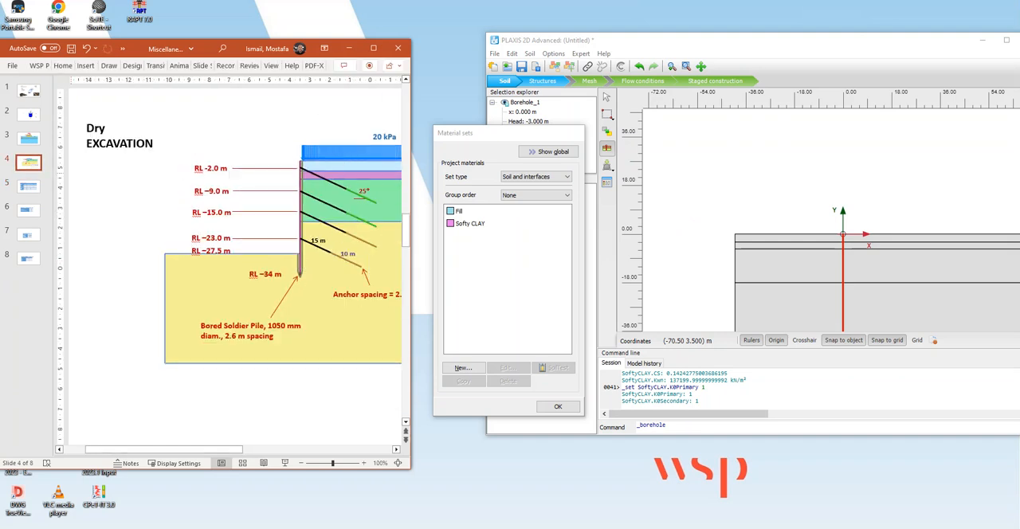
click(33, 184)
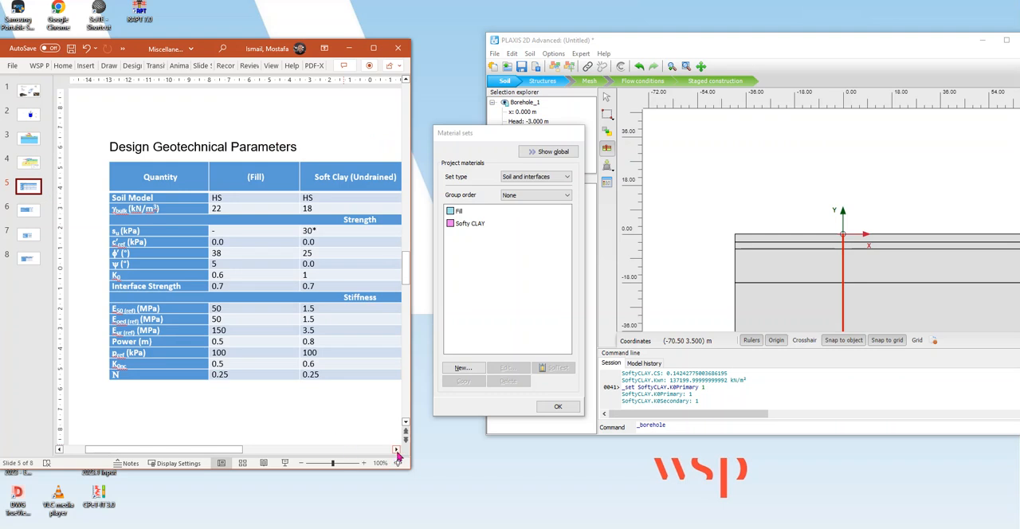
click(396, 451)
click(398, 452)
click(397, 452)
click(397, 452)
click(397, 452)
click(397, 452)
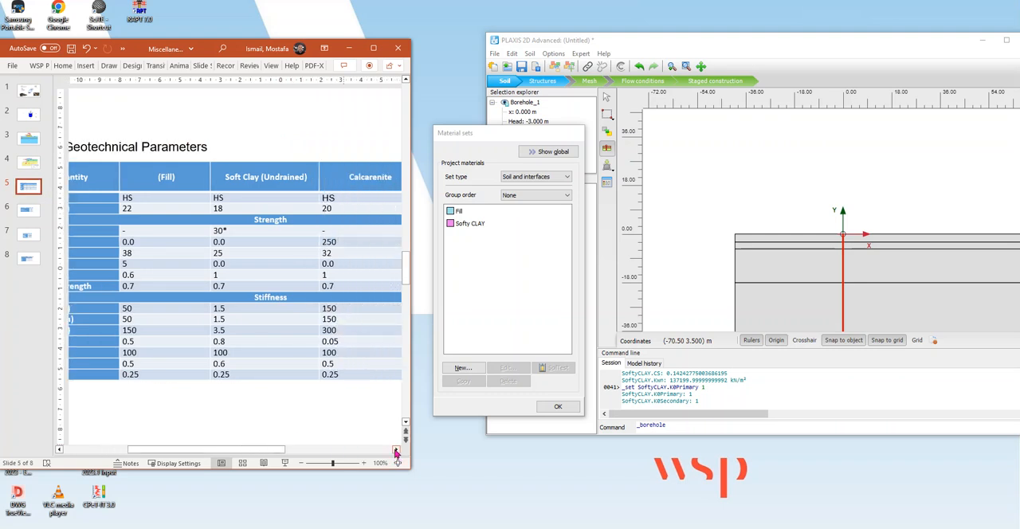
Copy the Fill material set, rename the copy Calcarenite and set both unit weights to 20 kN/m³.
click(459, 212)
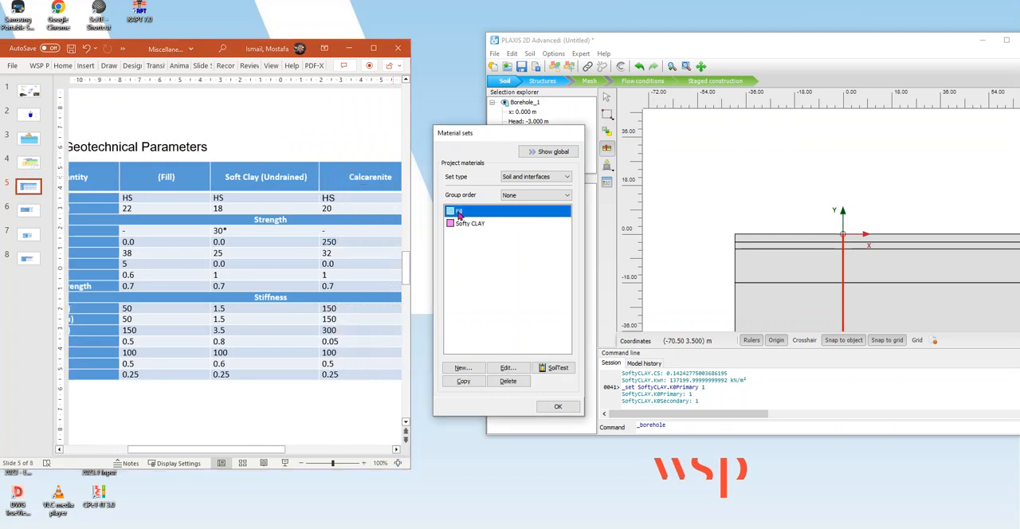
click(476, 386)
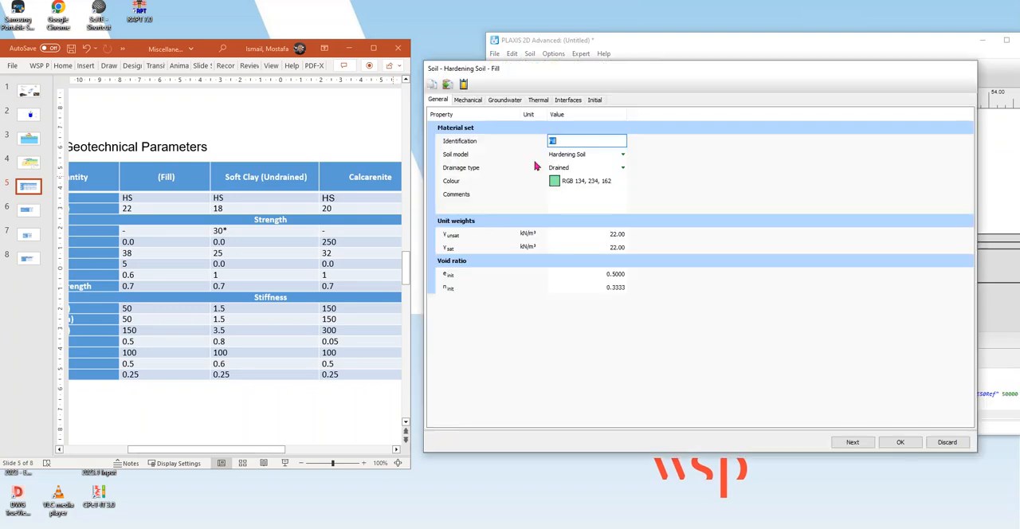
text(Calcarenite)
click(606, 239)
text(20)
click(611, 249)
text(20)
Set Calcarenite's E50 reference stiffness to 150000 kN/m², using the labelled rows of the slide's parameters table.
click(473, 99)
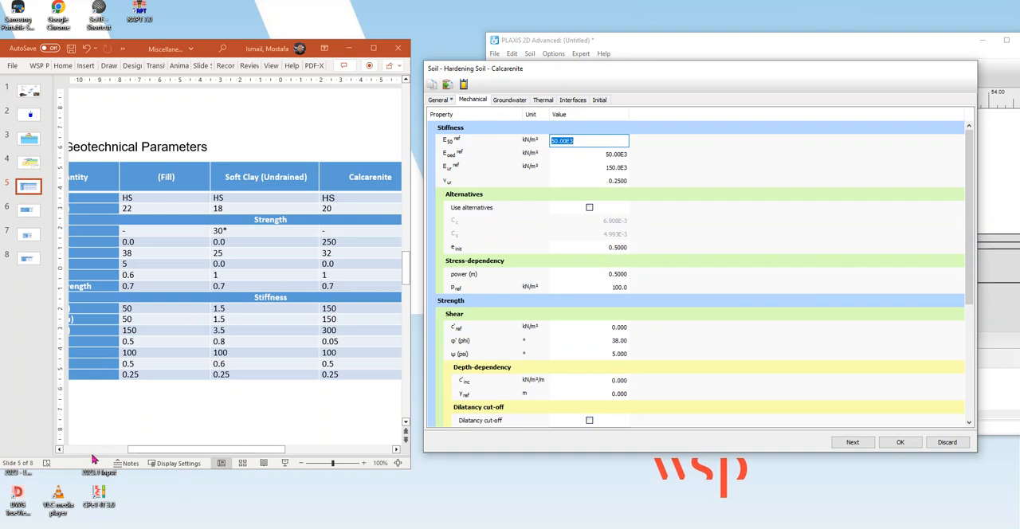
click(59, 450)
click(59, 449)
click(59, 449)
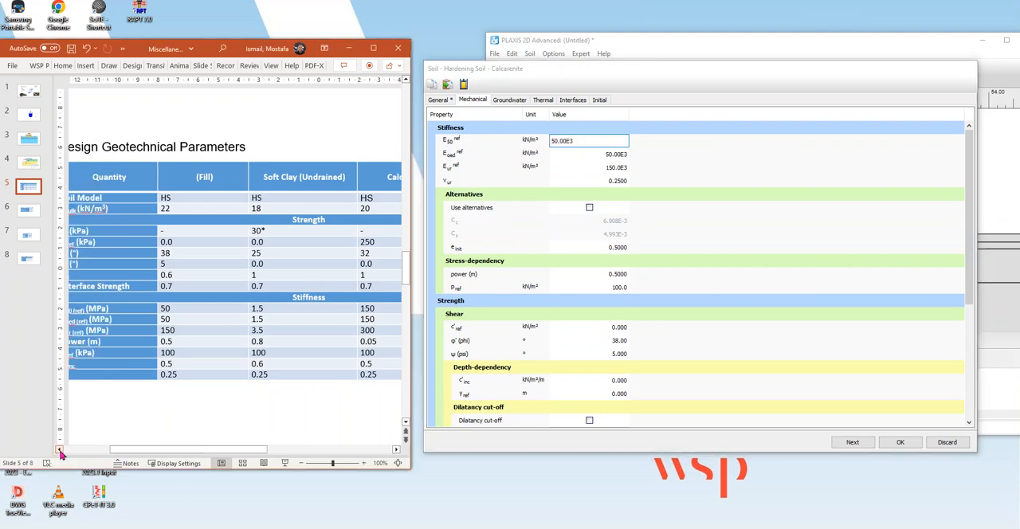
click(59, 449)
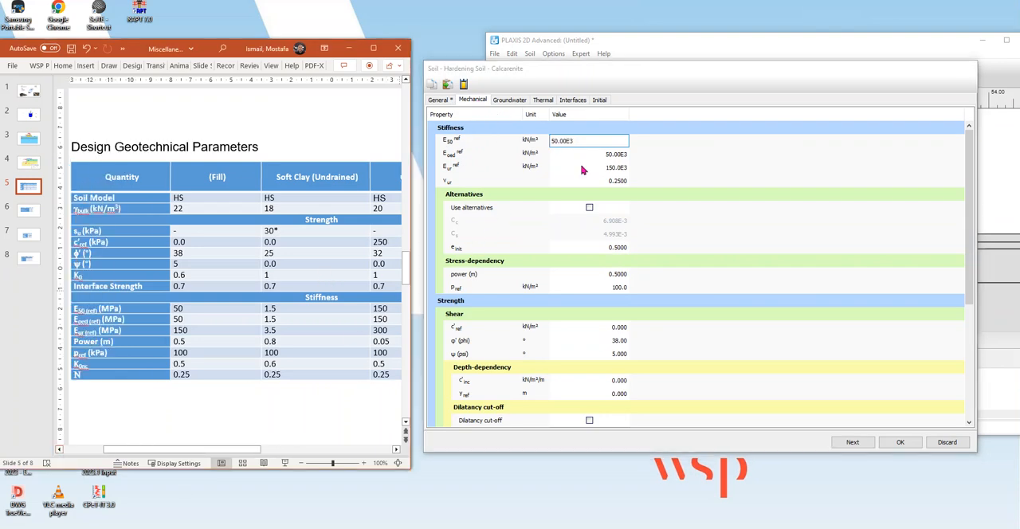
drag(594, 141, 552, 141)
key(BackSpace)
text(150000)
Set Calcarenite's Eoed reference stiffness to 15000 kN/m² and its Eur reference stiffness to 300000 kN/m².
click(610, 154)
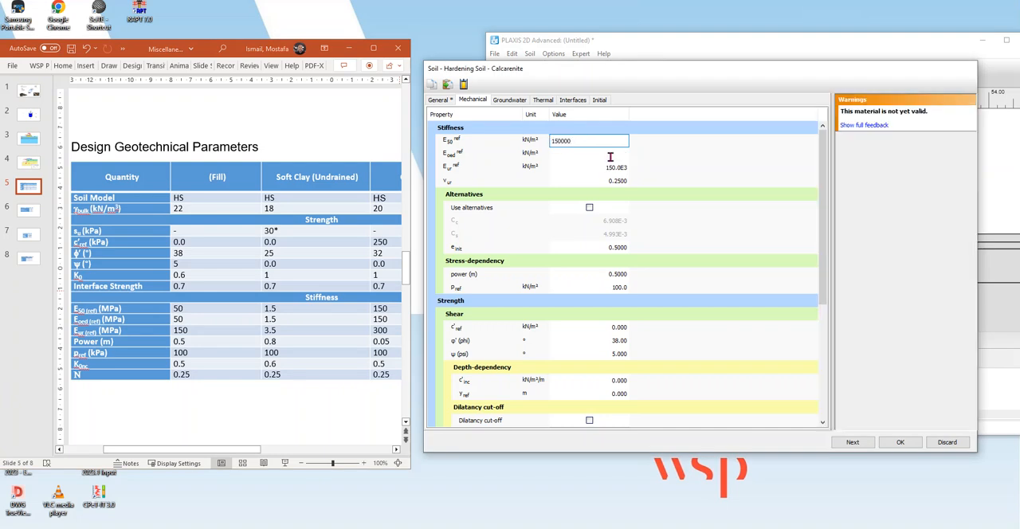
text(15)
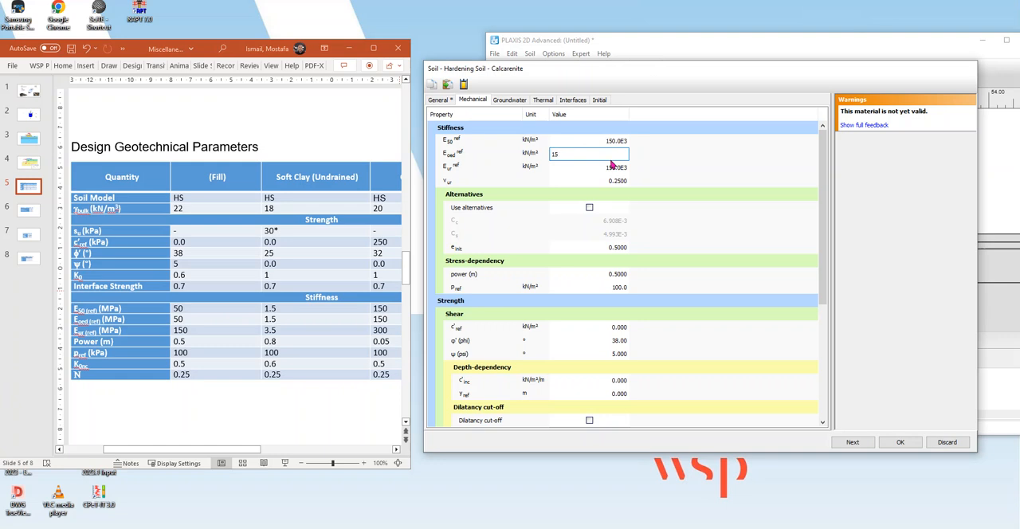
text(000)
click(616, 168)
text(300000)
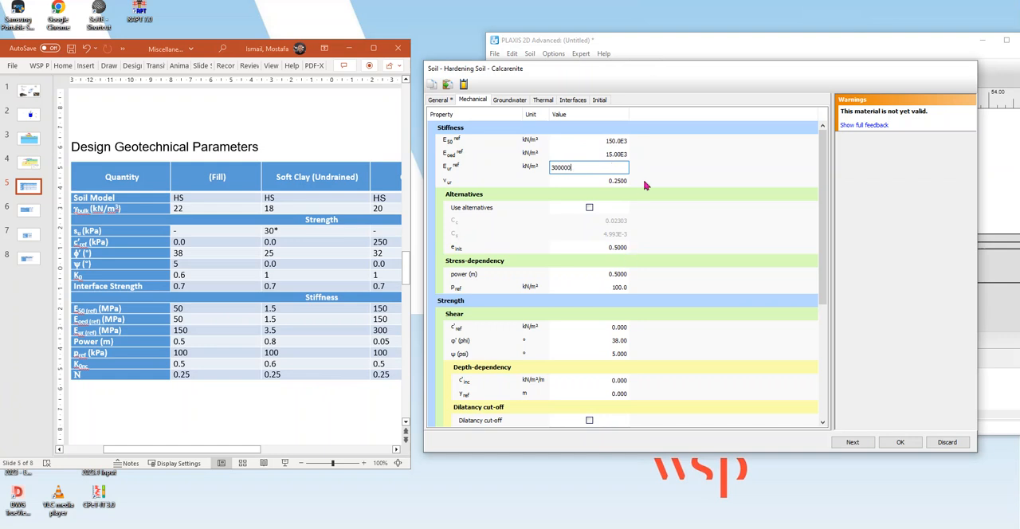
key(Return)
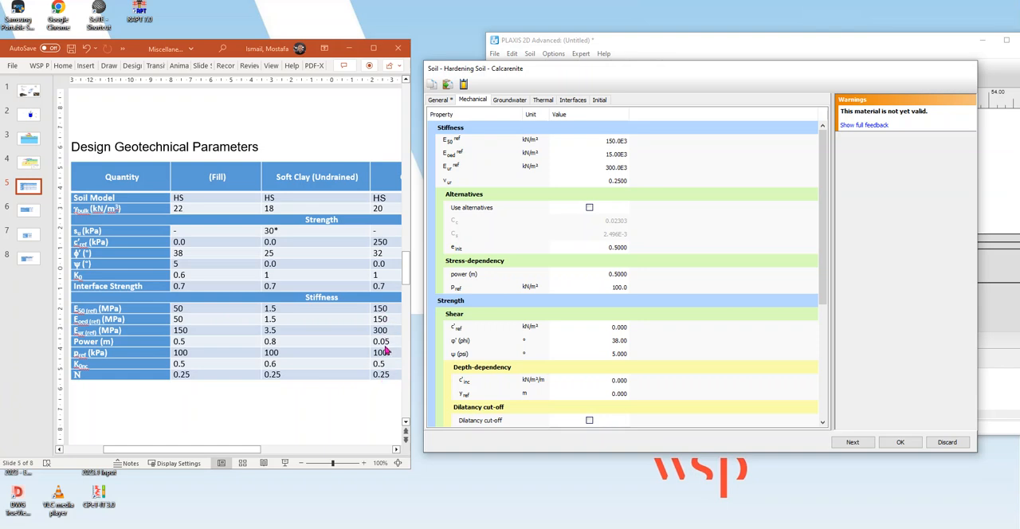
Set Calcarenite's dilatancy angle to 0° and its stress-dependency power m to 0.05.
click(620, 354)
text(0)
key(Return)
click(621, 275)
text(.05)
key(Return)
click(619, 292)
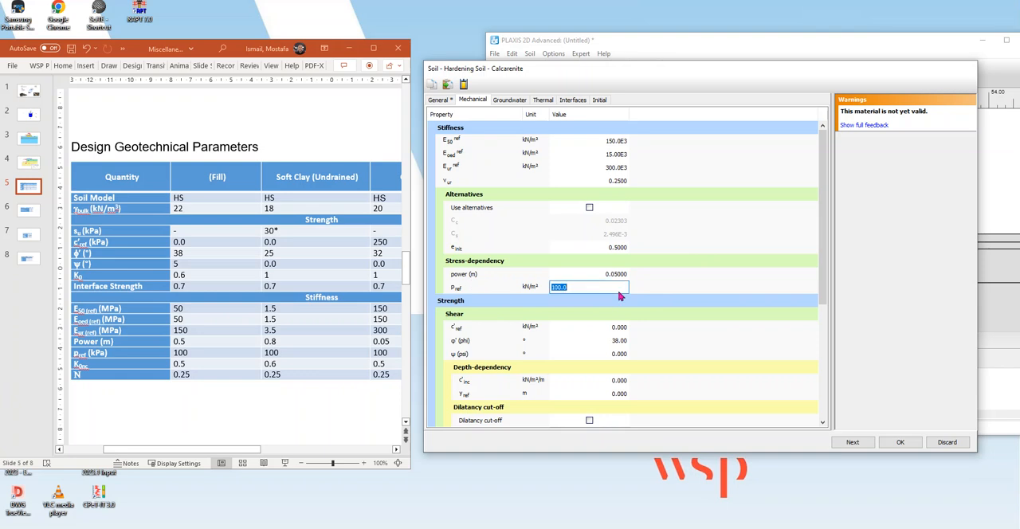
click(715, 227)
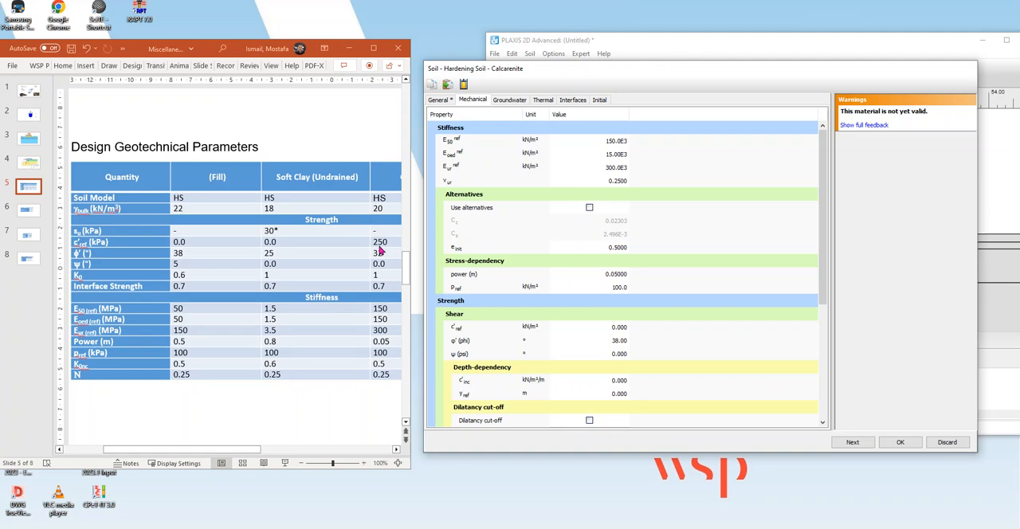
Set Calcarenite's reference cohesion to 250 kN/m² and its friction angle to 32°.
click(623, 328)
text(250)
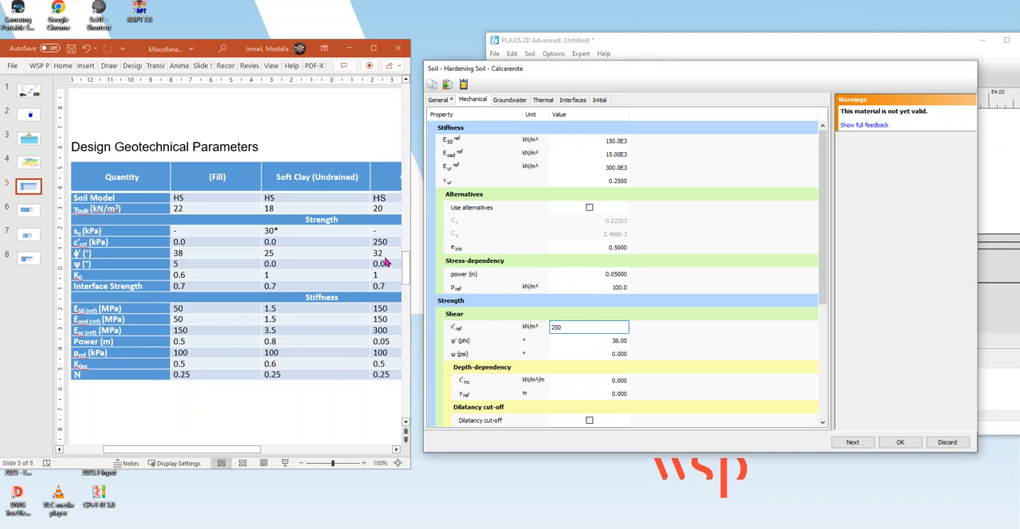
click(621, 342)
text(32)
key(Return)
Check Calcarenite's remaining mechanical properties against the excavation section and the parameters table on the slides.
scroll(636, 375, down, 4)
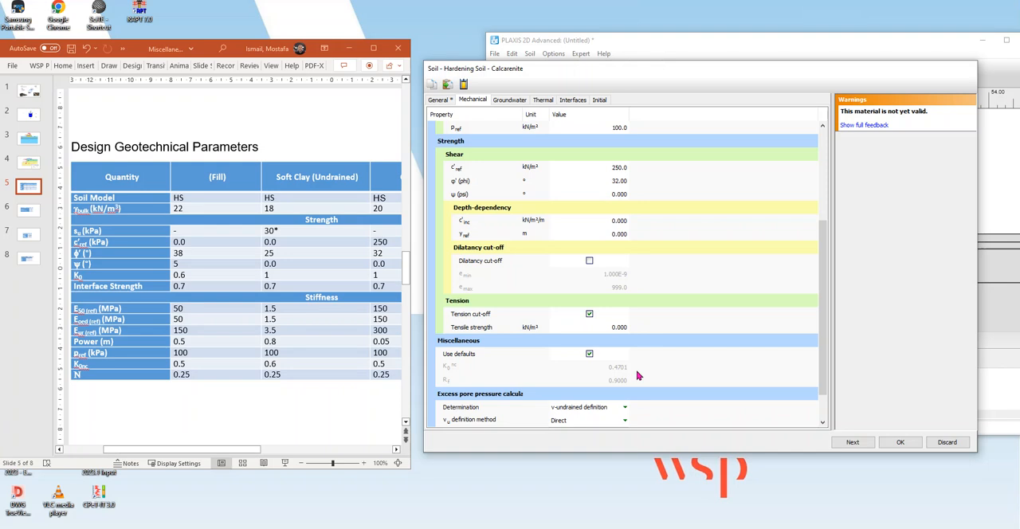
scroll(638, 375, up, 2)
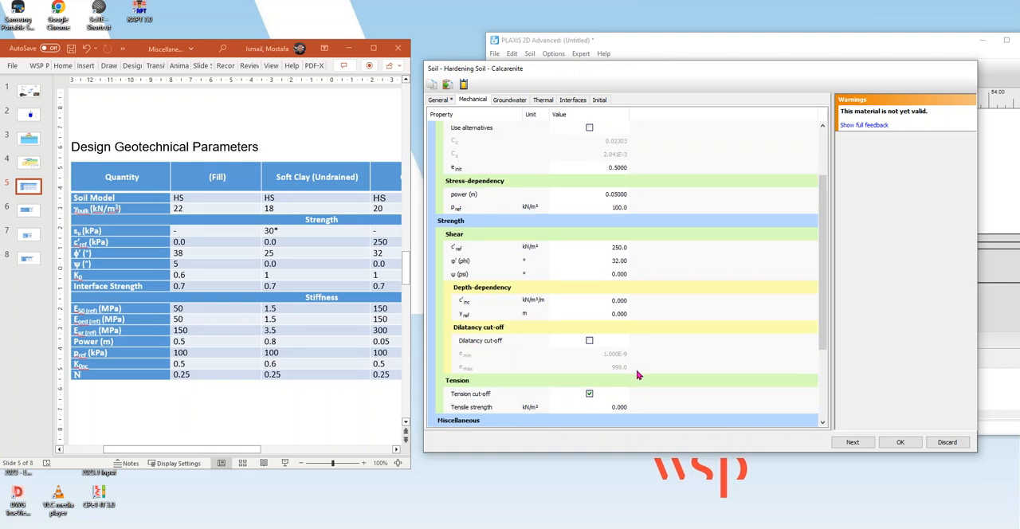
scroll(638, 375, down, 3)
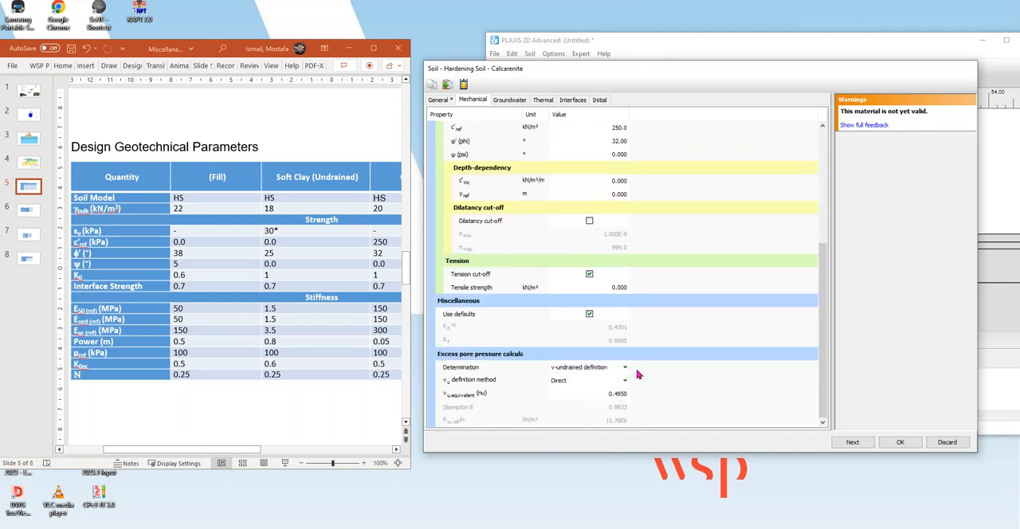
click(26, 166)
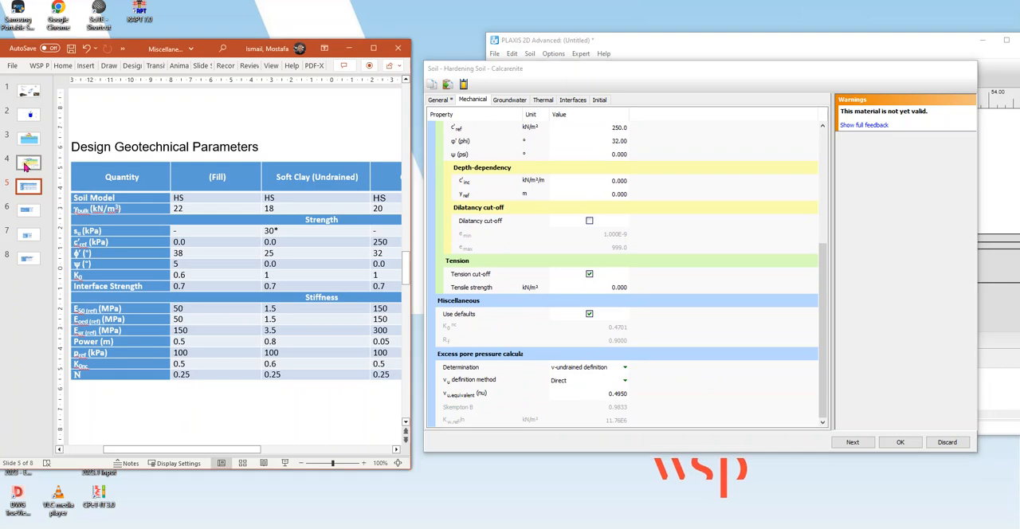
click(25, 166)
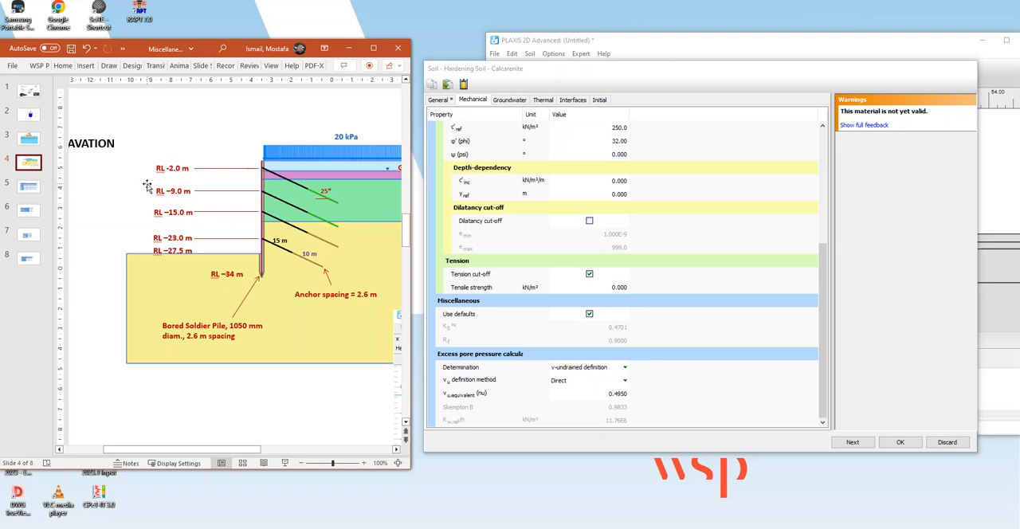
click(27, 188)
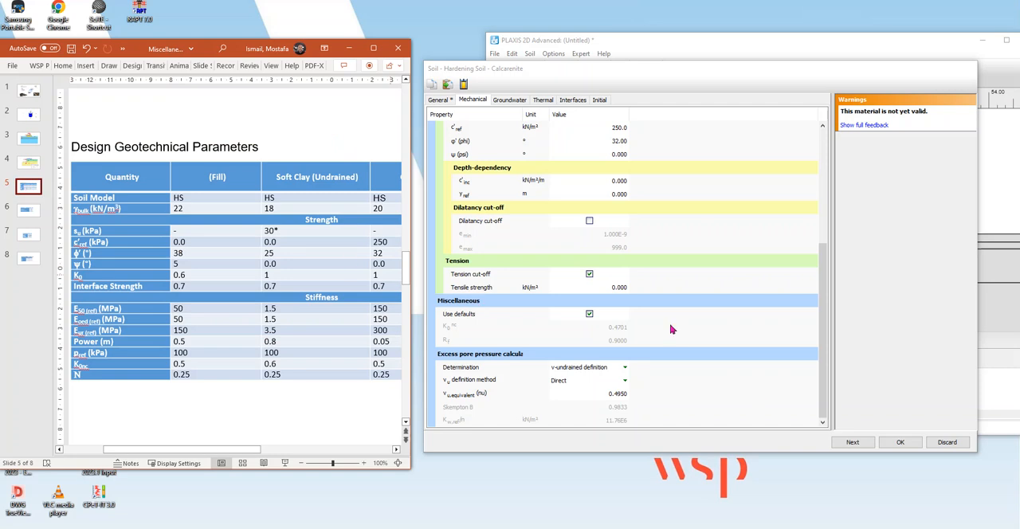
Correct Calcarenite's Eoed reference stiffness to 150000 kN/m².
scroll(670, 366, up, 4)
scroll(668, 366, up, 1)
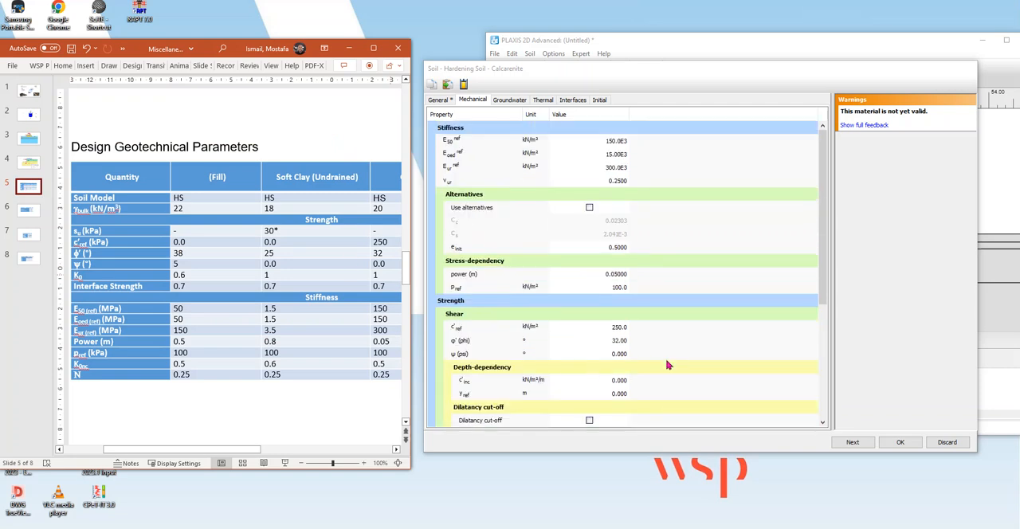
click(611, 156)
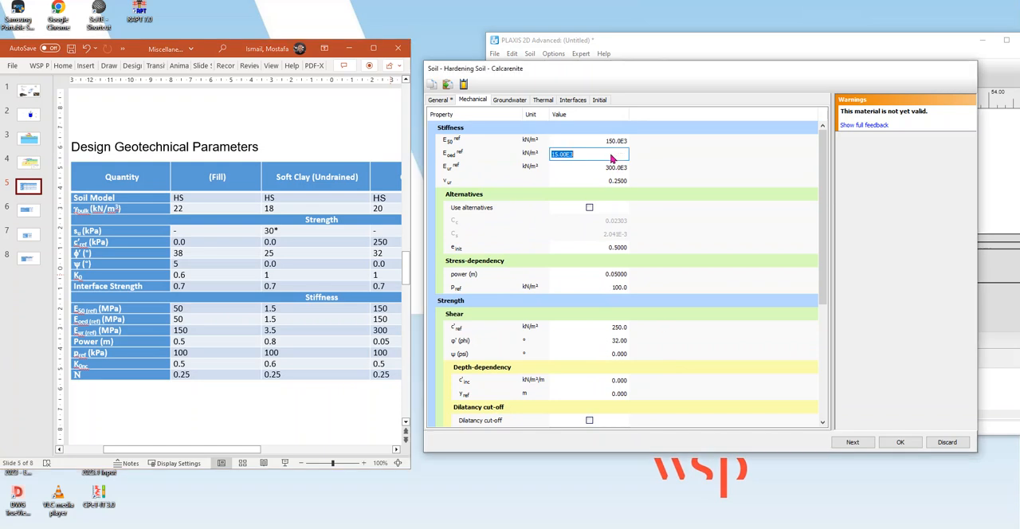
click(557, 154)
text(0)
key(Return)
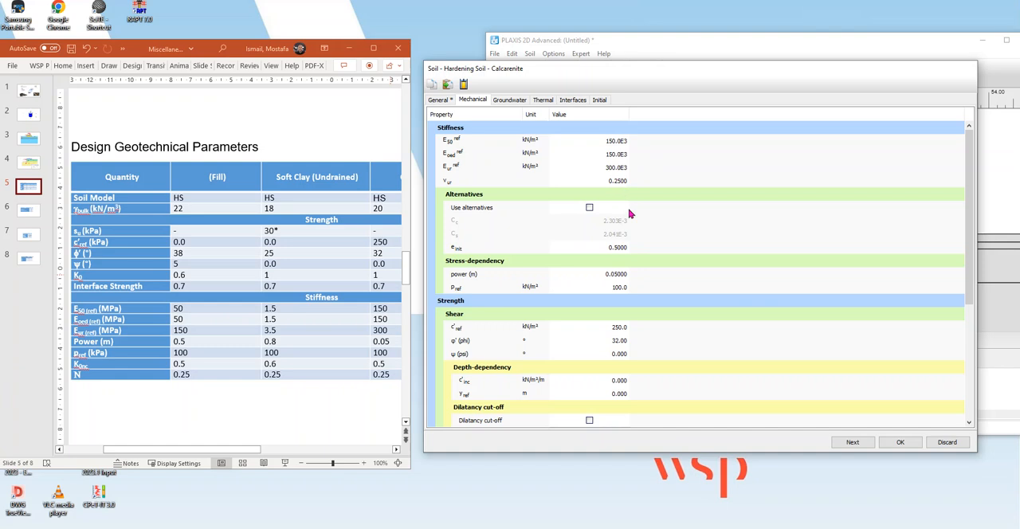
Check Calcarenite's interface strength settings against the slide and set its K0,x to 1.
scroll(637, 269, down, 1)
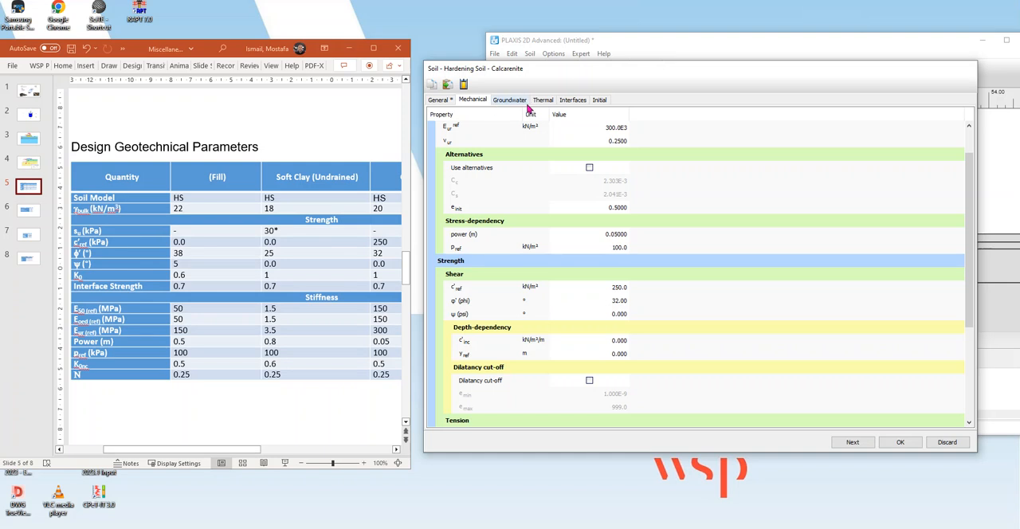
click(574, 102)
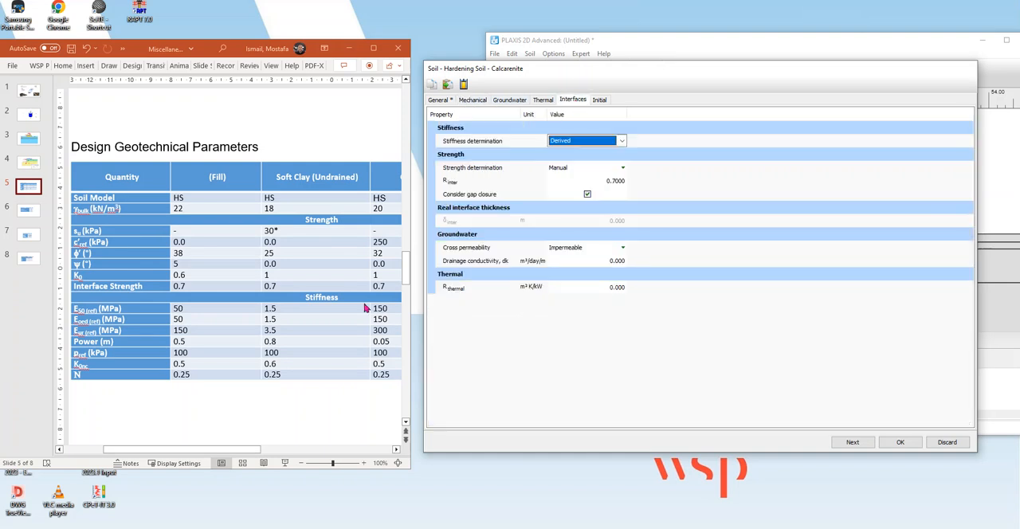
click(379, 275)
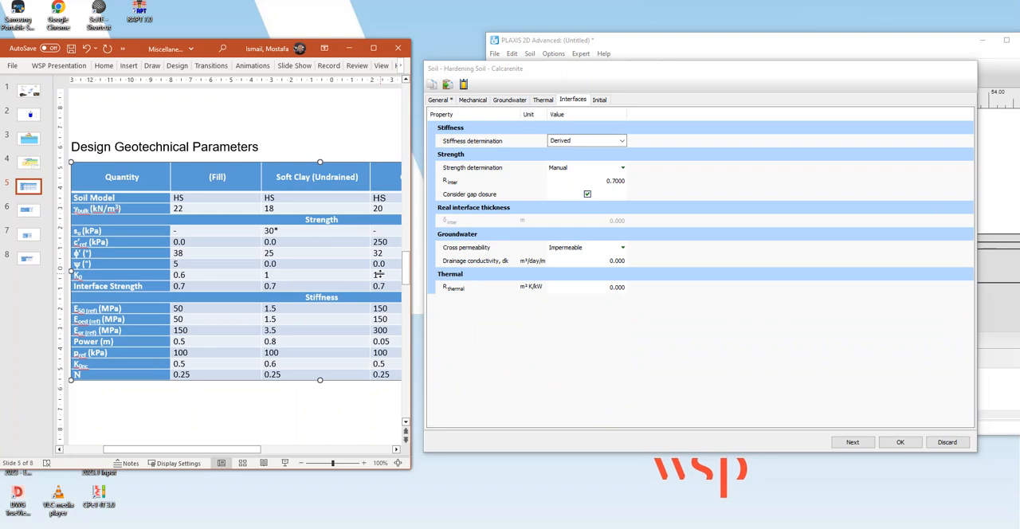
click(600, 101)
click(627, 156)
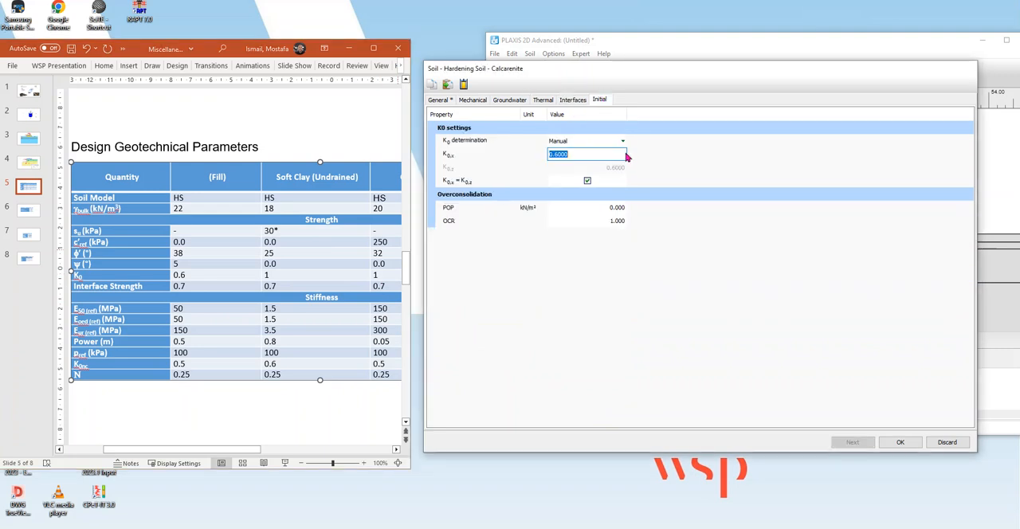
text(1)
key(Return)
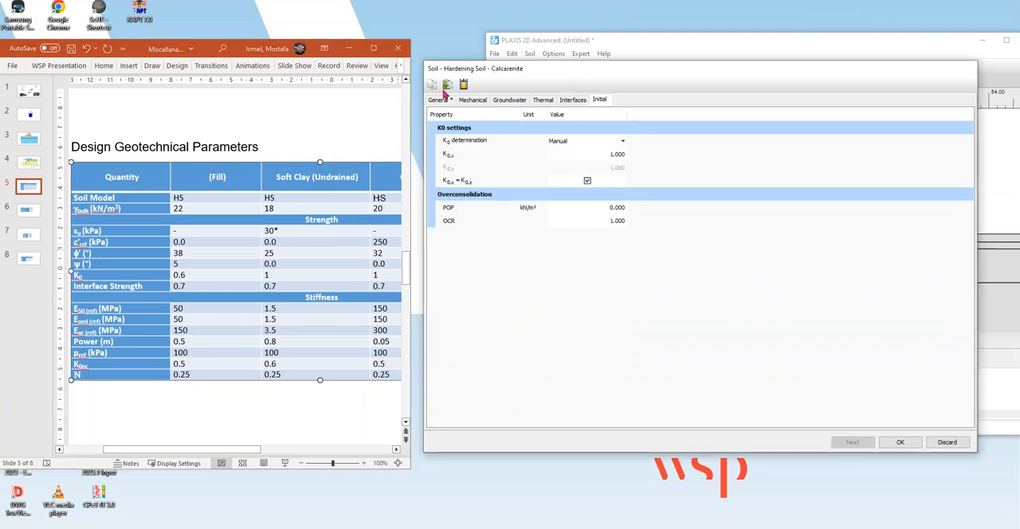
Review Calcarenite's mechanical and general properties and accept the material set.
click(472, 101)
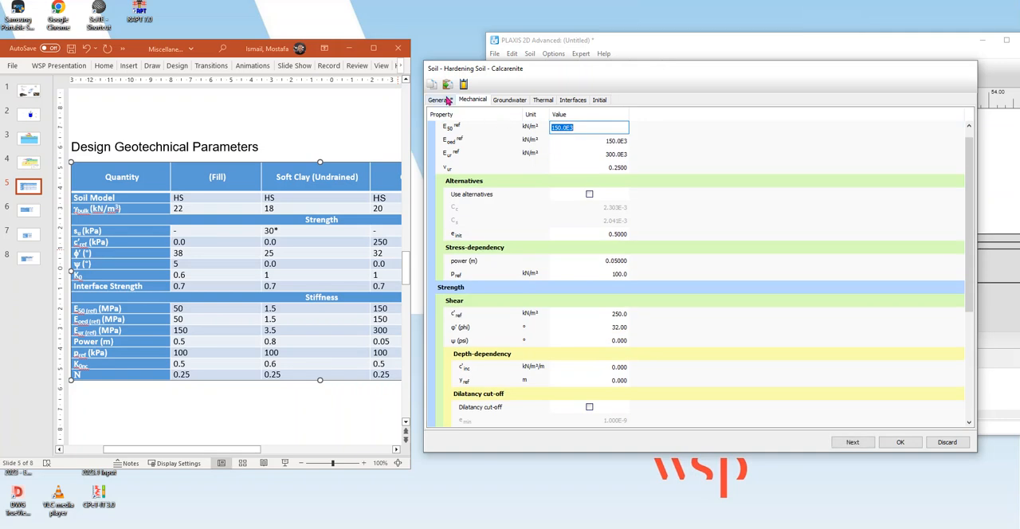
click(444, 102)
click(901, 442)
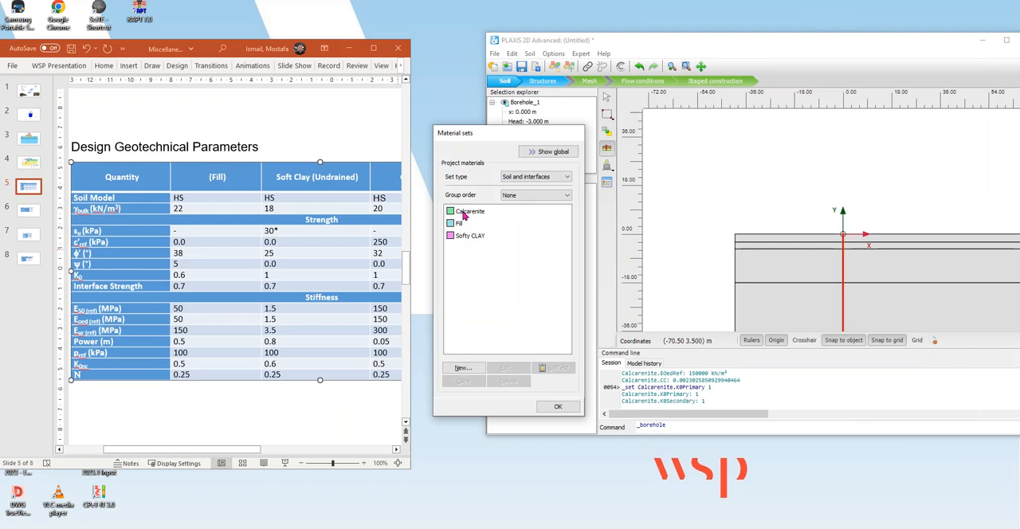
Duplicate the Calcarenite material set and name the copy Conglomerate, following the last column of the slide's parameters table.
click(395, 452)
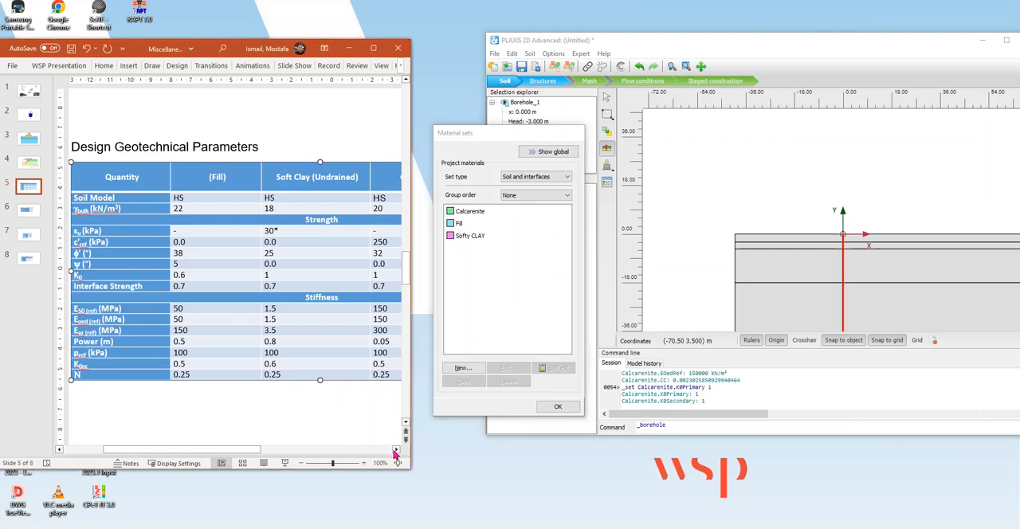
click(395, 453)
click(396, 452)
click(395, 453)
click(395, 453)
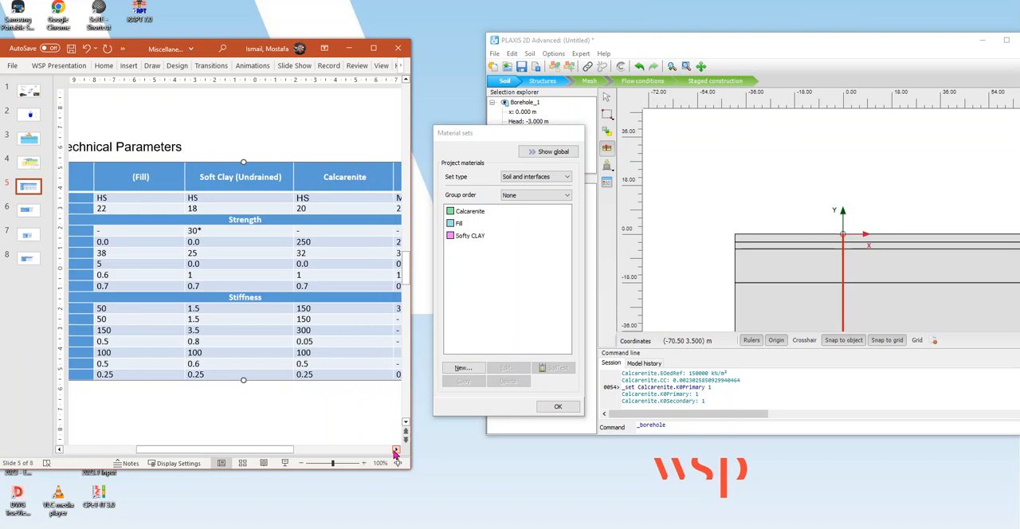
click(396, 453)
click(396, 452)
click(395, 453)
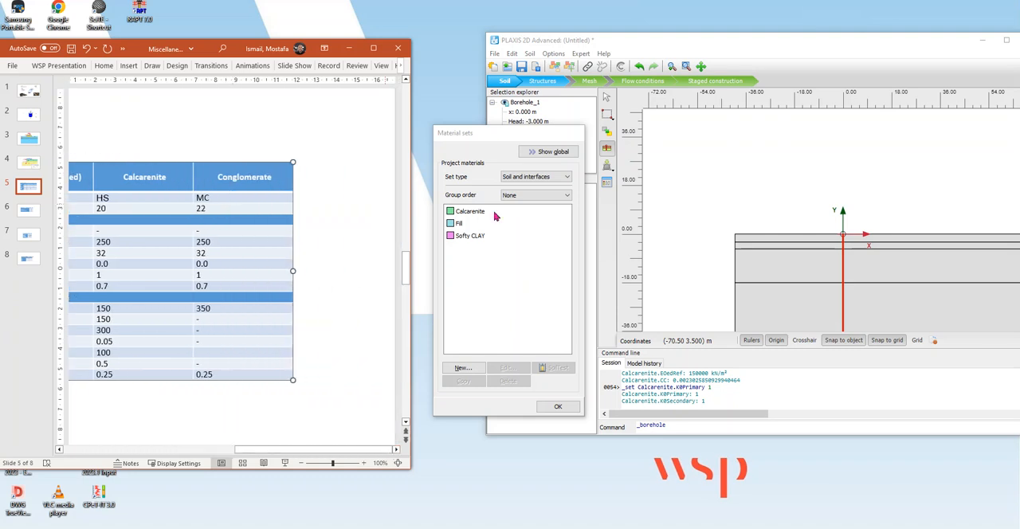
click(466, 213)
click(463, 381)
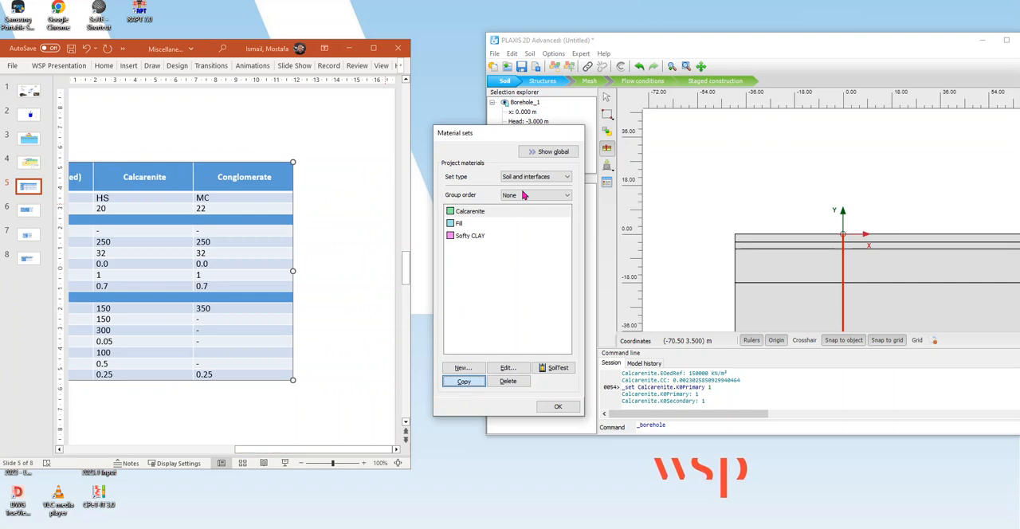
text(Co)
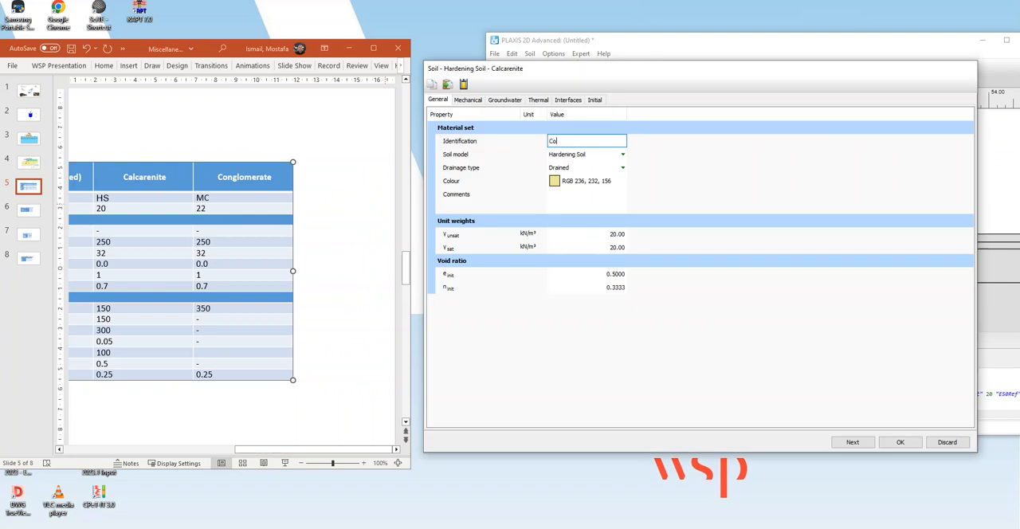
text(nglomerate)
Set Conglomerate's soil model to Mohr-Coulomb and both its unsaturated and saturated unit weights to 22 kN/m³.
click(577, 156)
click(576, 185)
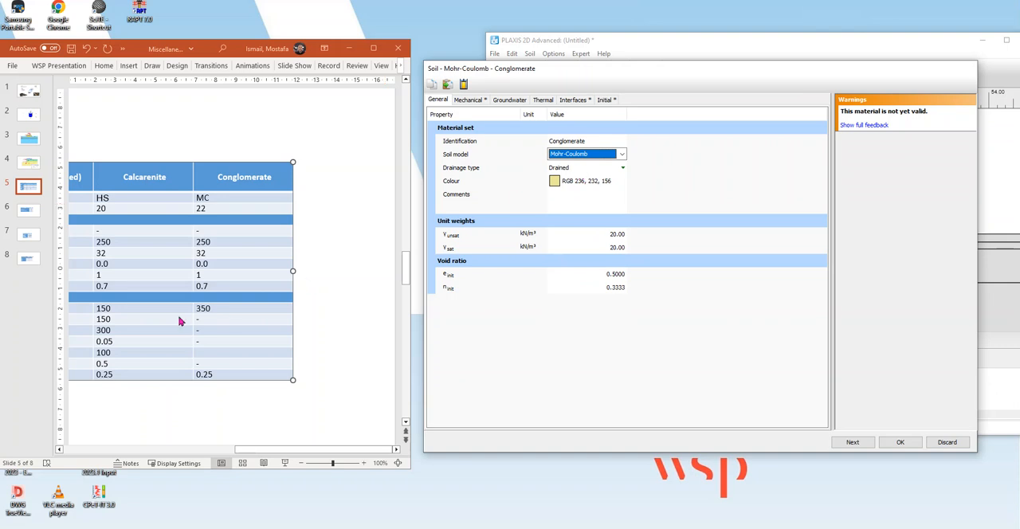
click(618, 234)
text(22)
key(Tab)
text(22)
key(Return)
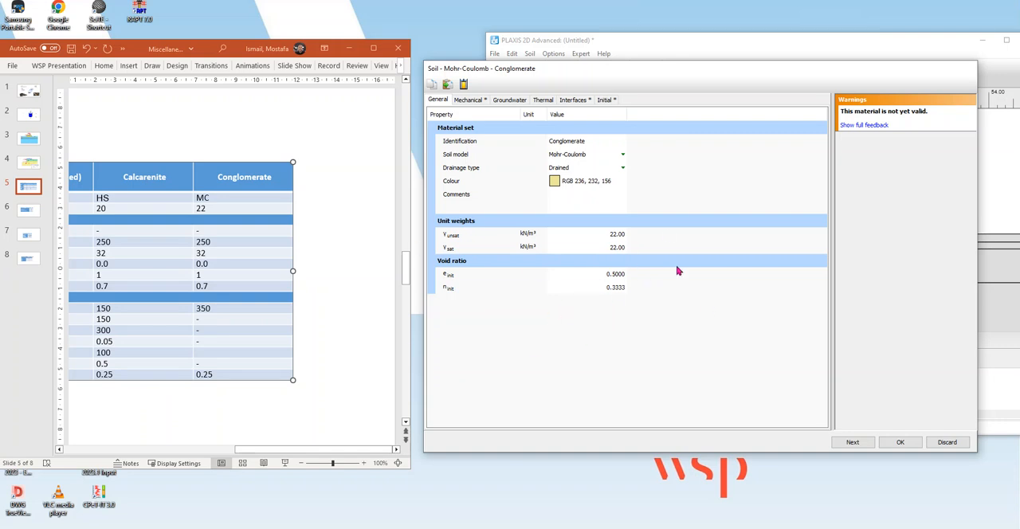
Set Conglomerate's reference stiffness E'ref to 350000 kN/m² and its Poisson's ratio to 0.25.
click(472, 101)
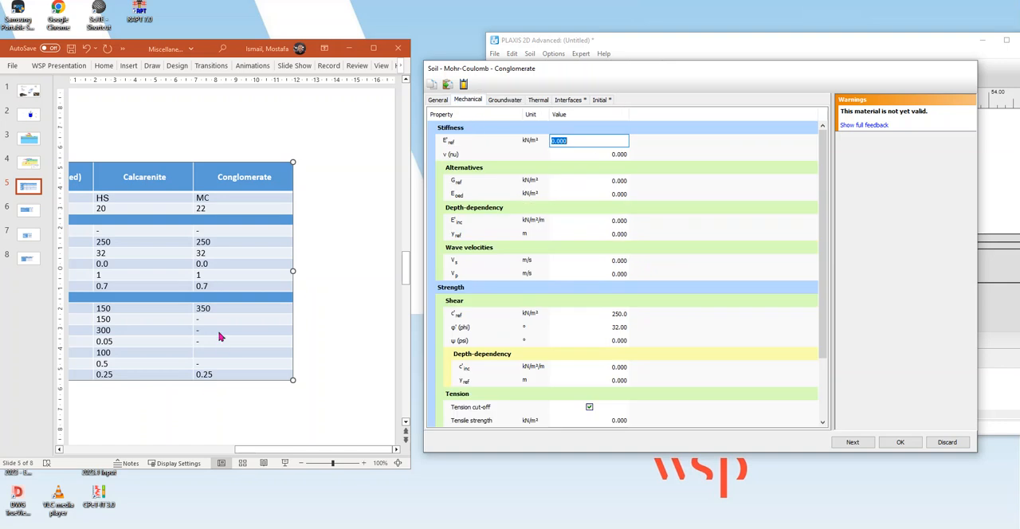
text(35)
key(Tab)
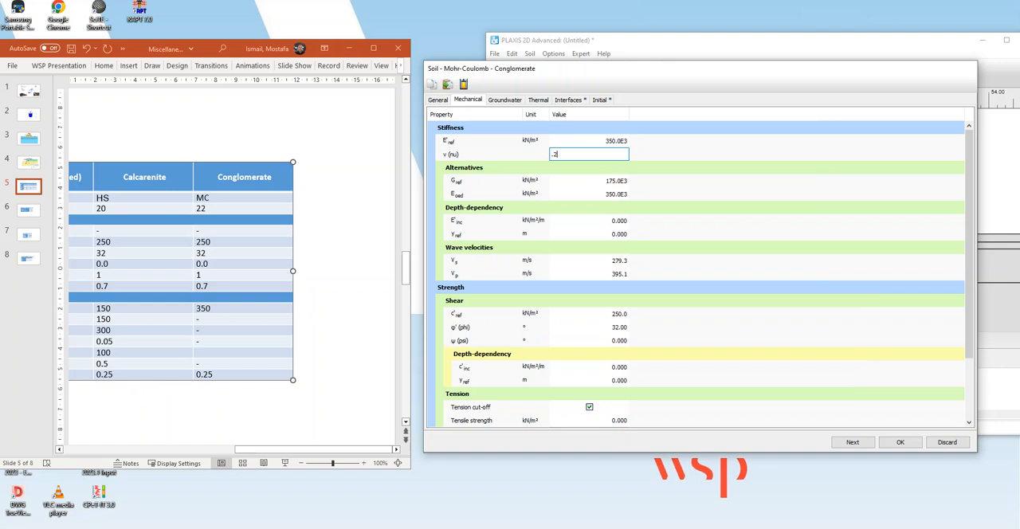
text(.25)
click(692, 152)
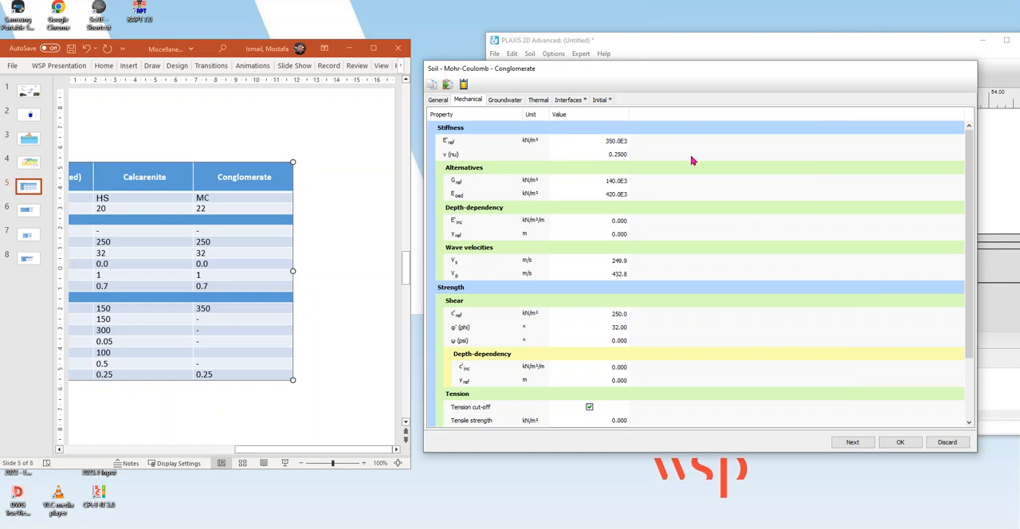
Check Conglomerate's shear strength, interface and K0 settings against the slide's table, then accept it and close the material sets.
click(619, 318)
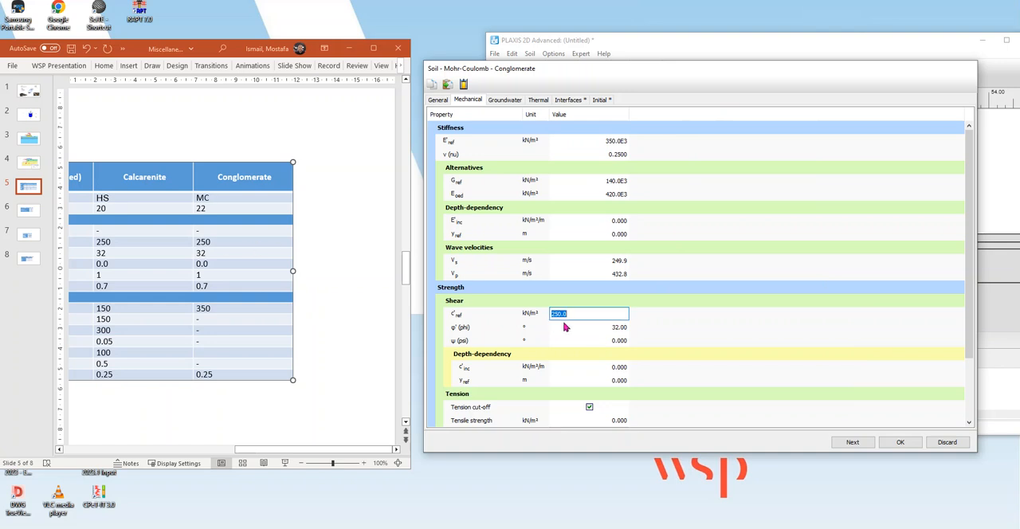
click(620, 327)
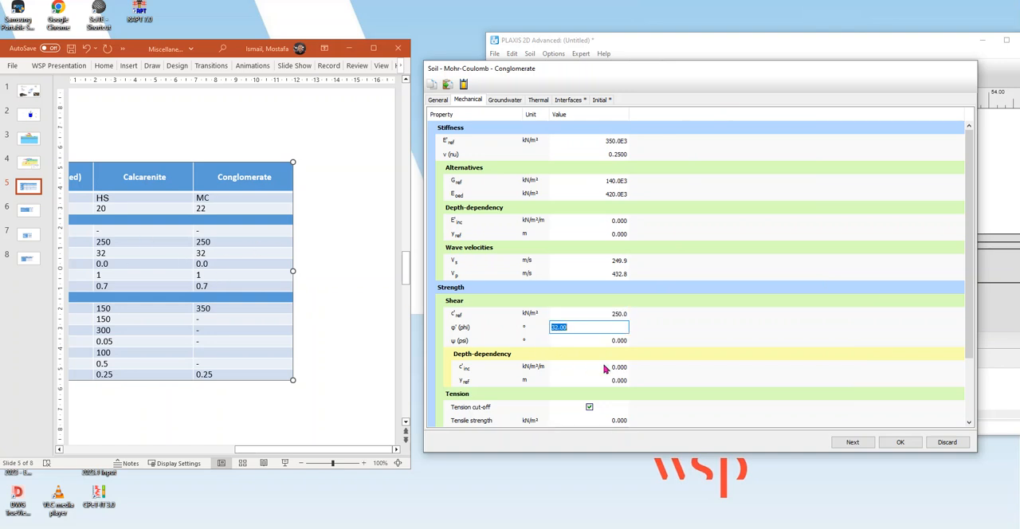
click(569, 101)
click(596, 101)
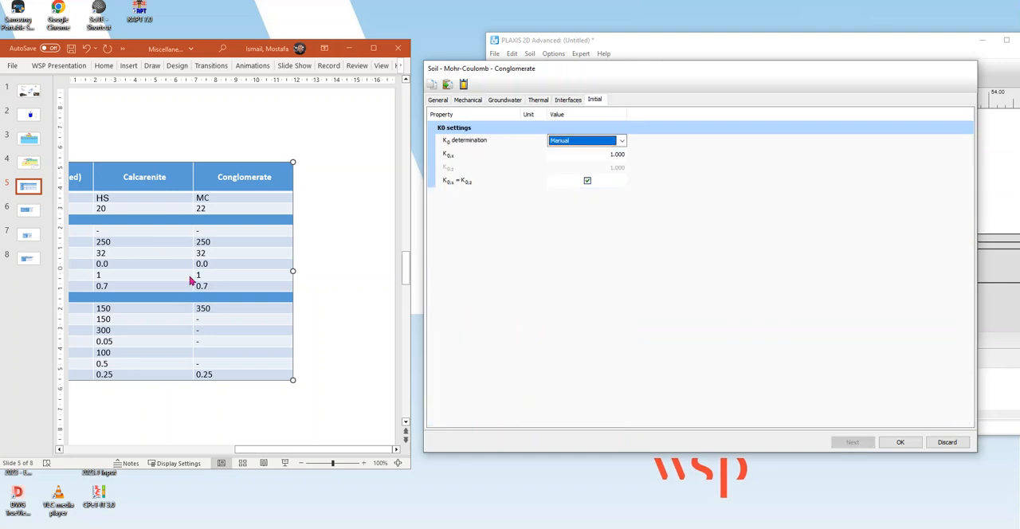
drag(210, 276, 197, 275)
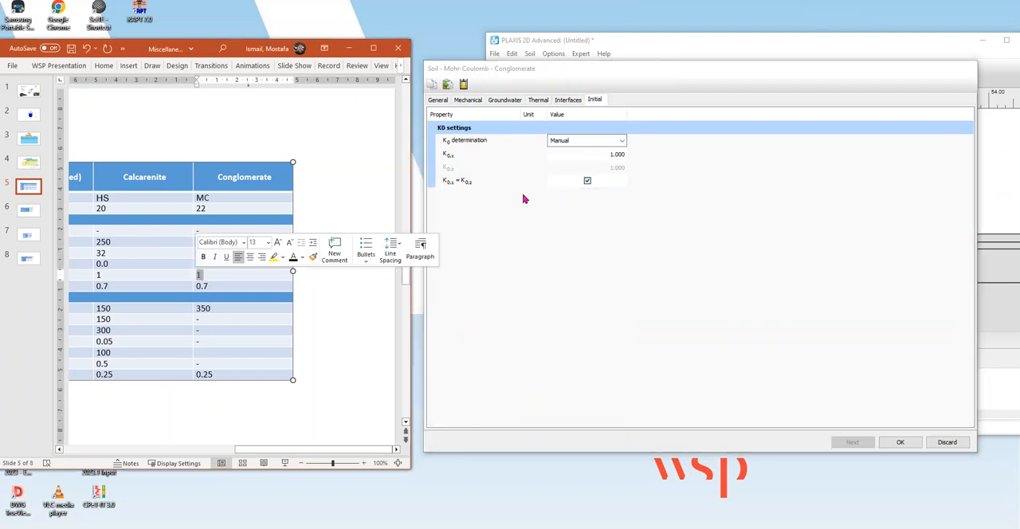
click(633, 202)
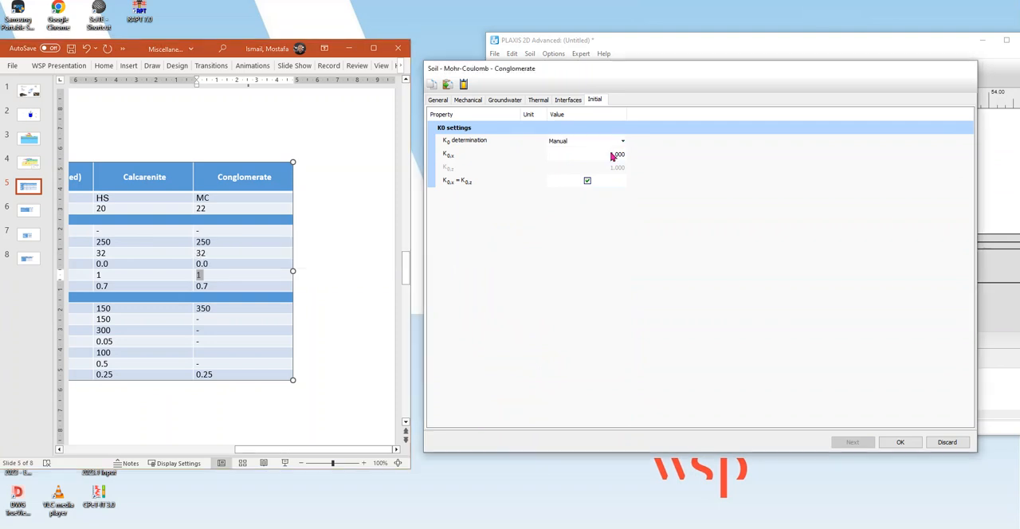
click(894, 444)
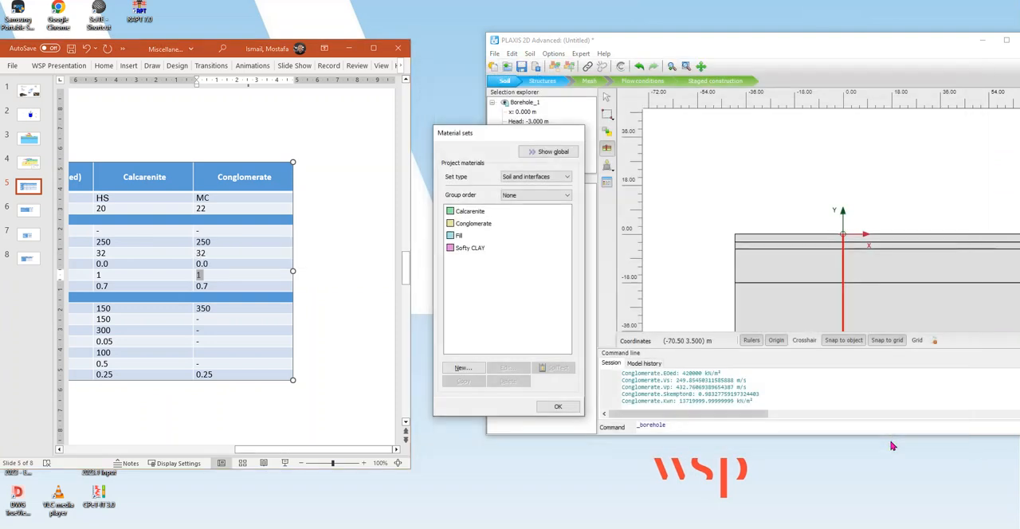
click(562, 407)
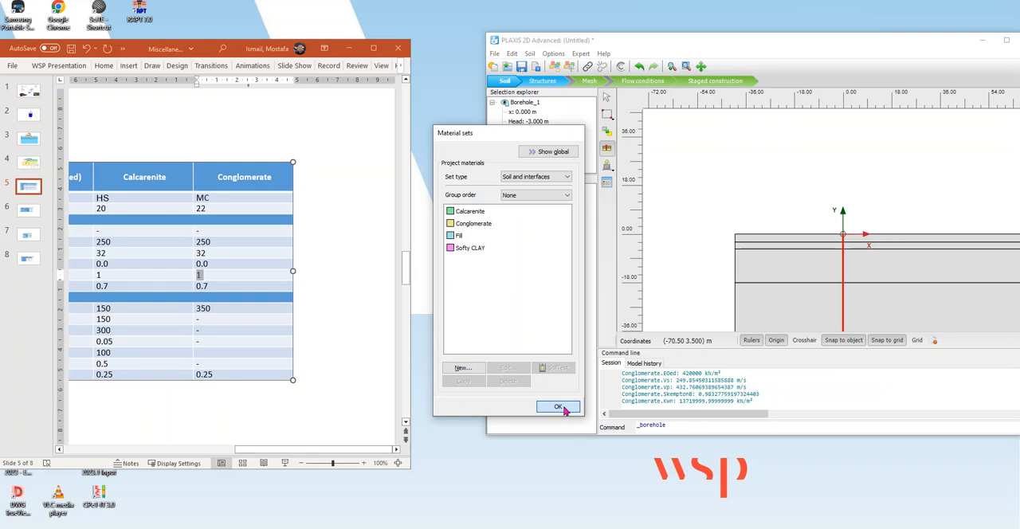
click(562, 408)
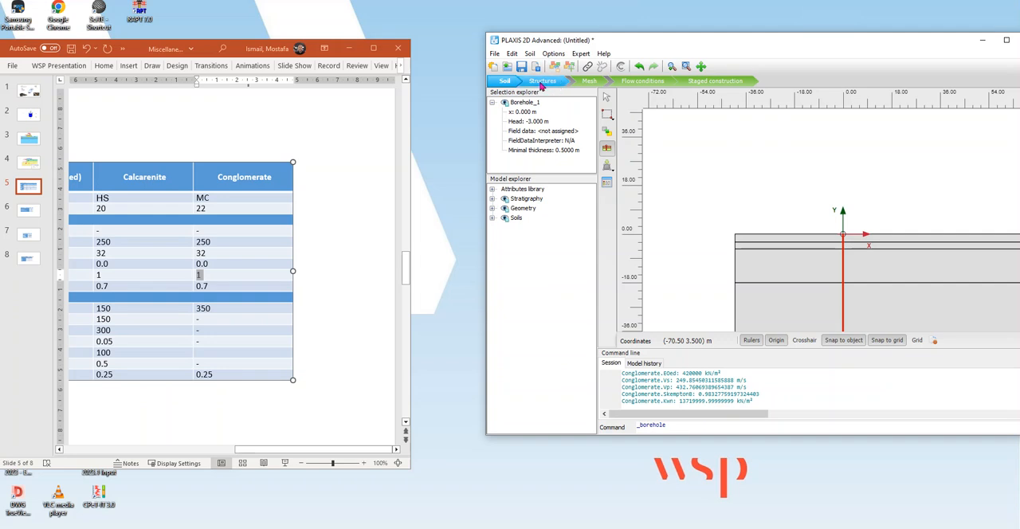
Open Borehole_1's soil layers and assign Fill to layer 1 and Softy CLAY to layer 2.
double_click(846, 263)
click(684, 182)
click(695, 182)
click(691, 194)
click(692, 195)
click(692, 195)
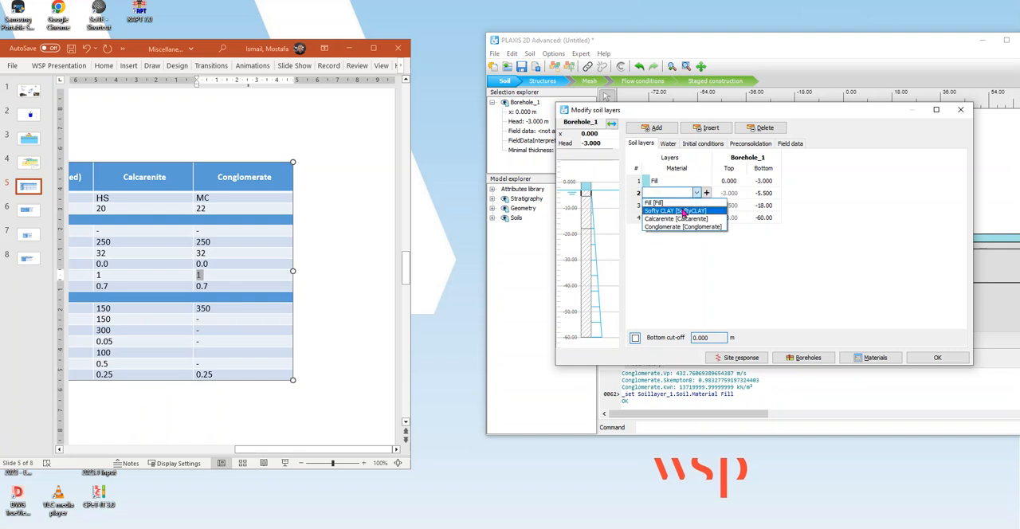
click(692, 207)
Assign Calcarenite to layer 3 and Conglomerate to layer 4, and accept the soil layers.
click(692, 205)
click(692, 206)
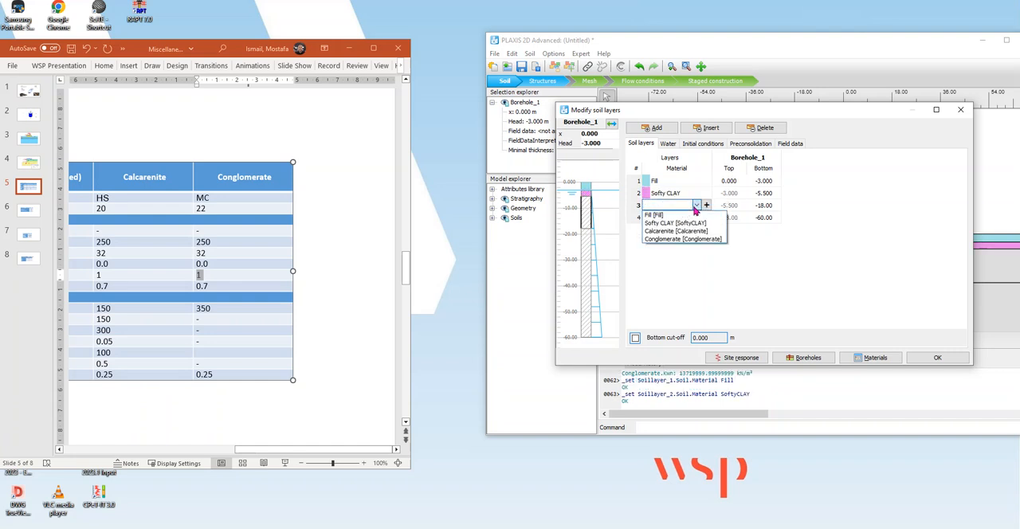
click(690, 232)
click(691, 218)
click(697, 217)
click(671, 250)
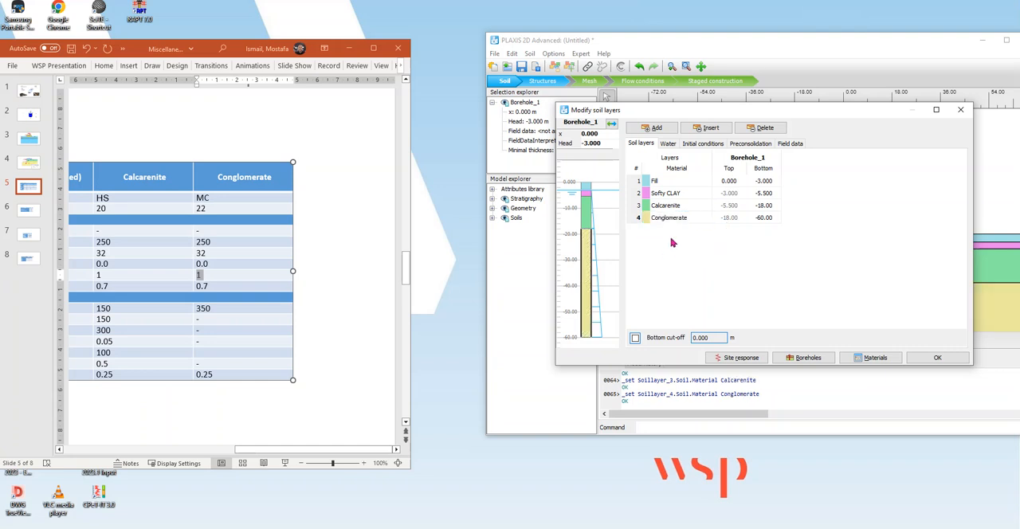
click(934, 361)
Maximise the PLAXIS 2D window and centre the layered soil model in the drawing area.
drag(925, 42, 719, 31)
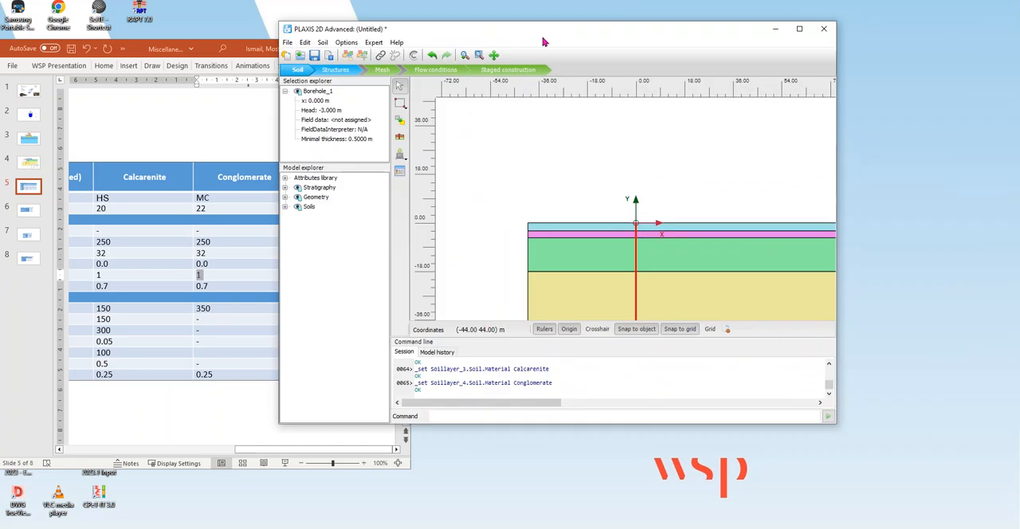
click(799, 27)
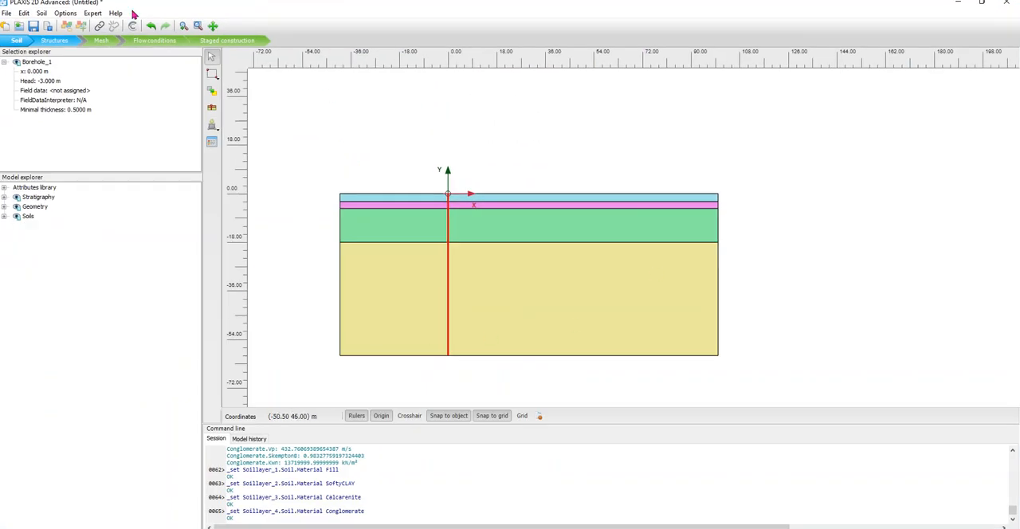
click(213, 25)
drag(456, 271, 522, 258)
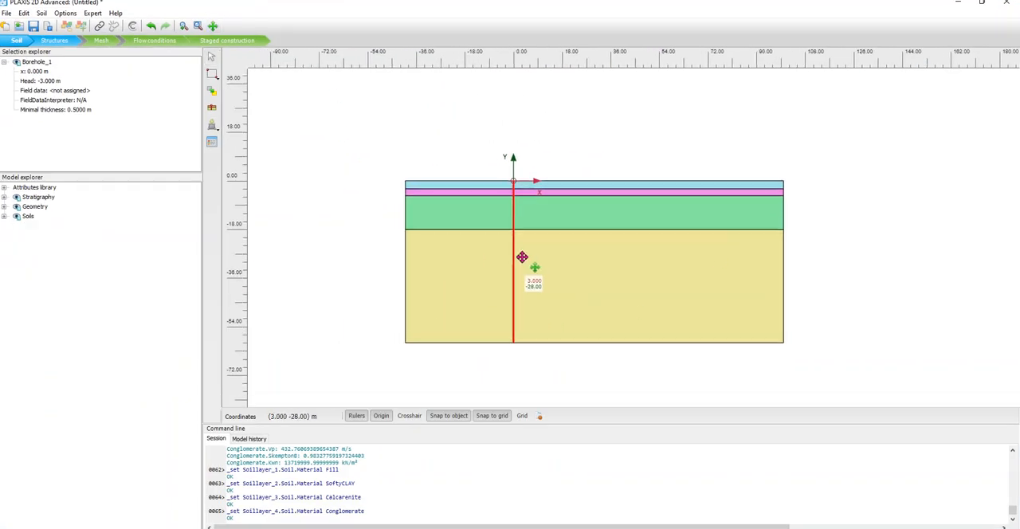
key(Escape)
key(Escape)
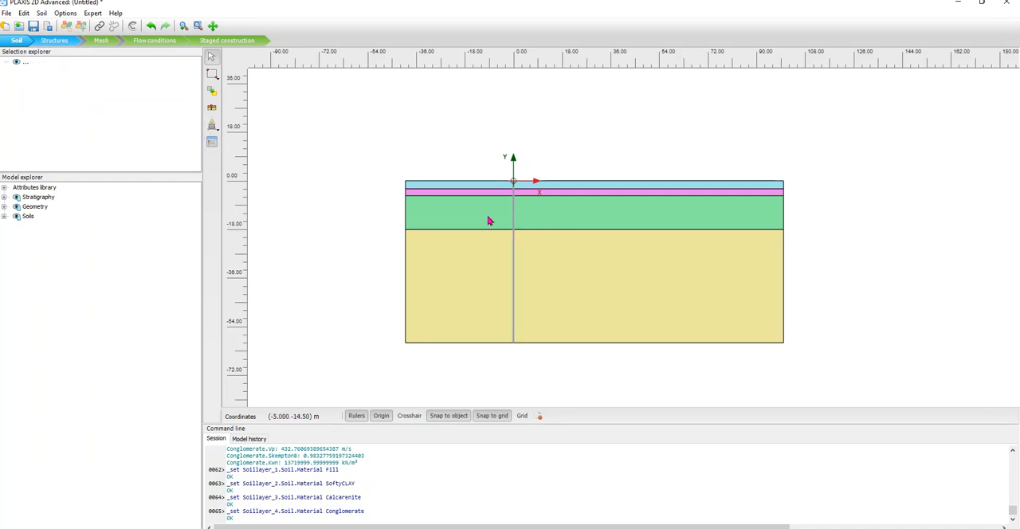
Review the borehole's assigned soil layers and the Calcarenite material set's general properties.
click(515, 206)
double_click(515, 207)
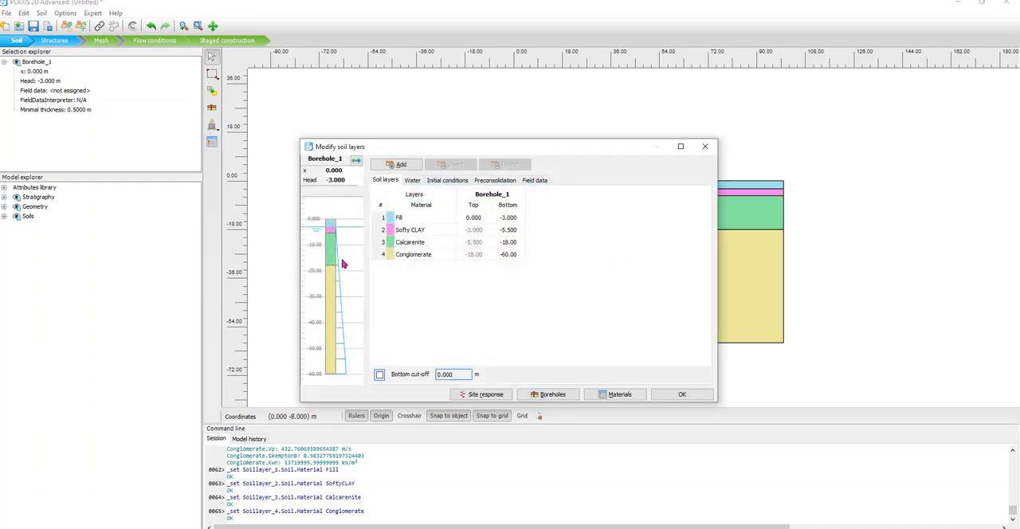
click(679, 398)
click(212, 142)
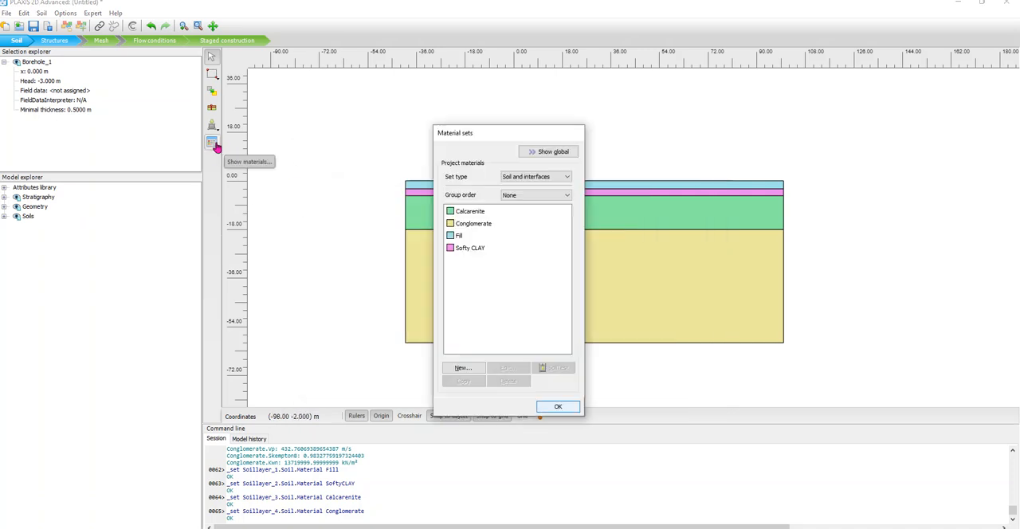
double_click(460, 212)
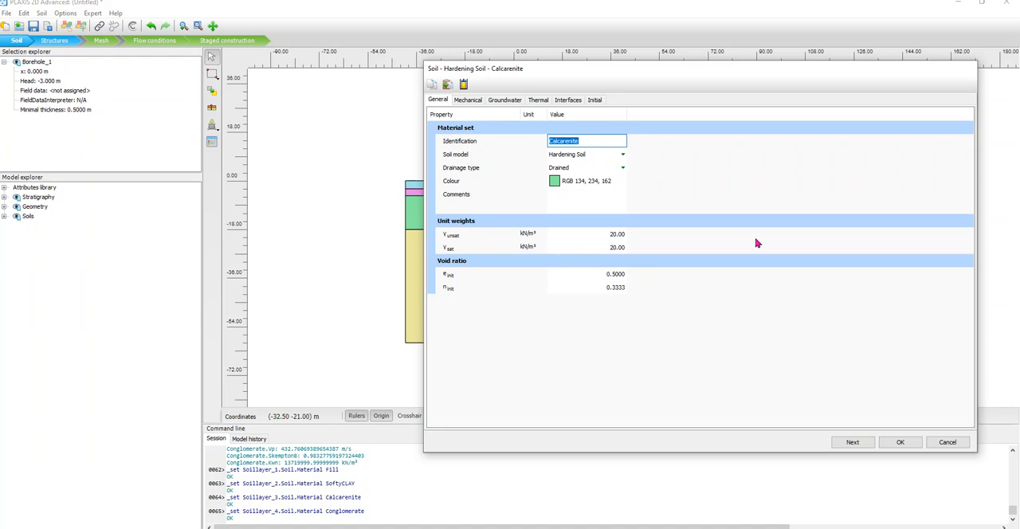
click(954, 444)
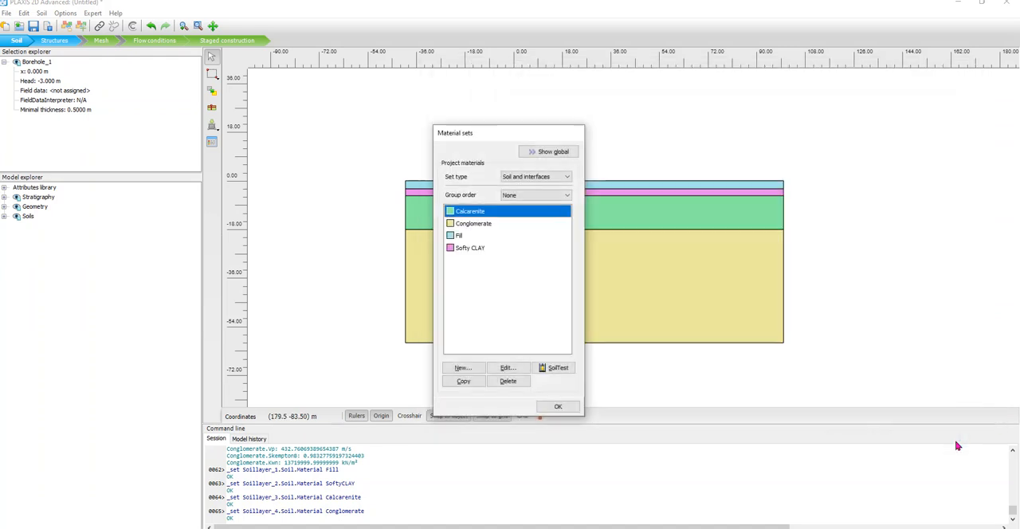
click(558, 406)
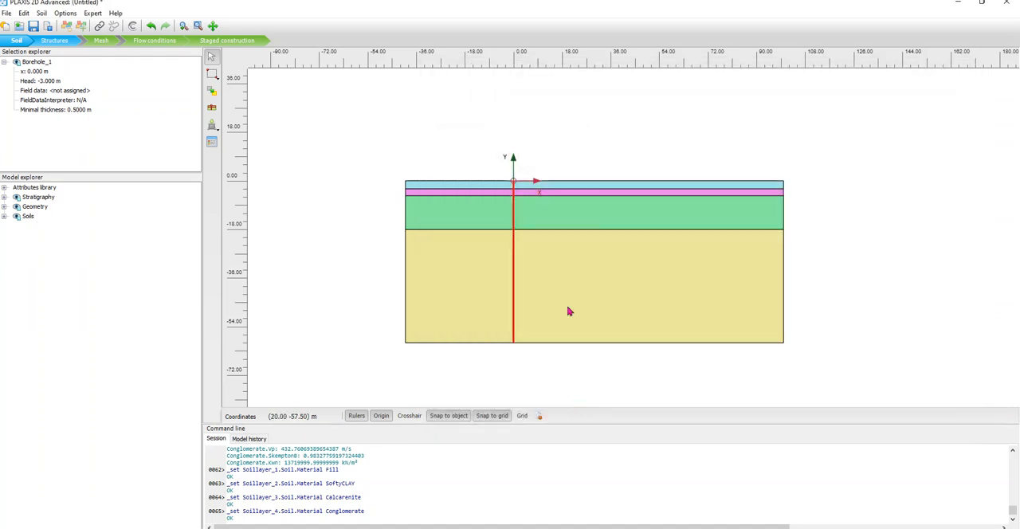